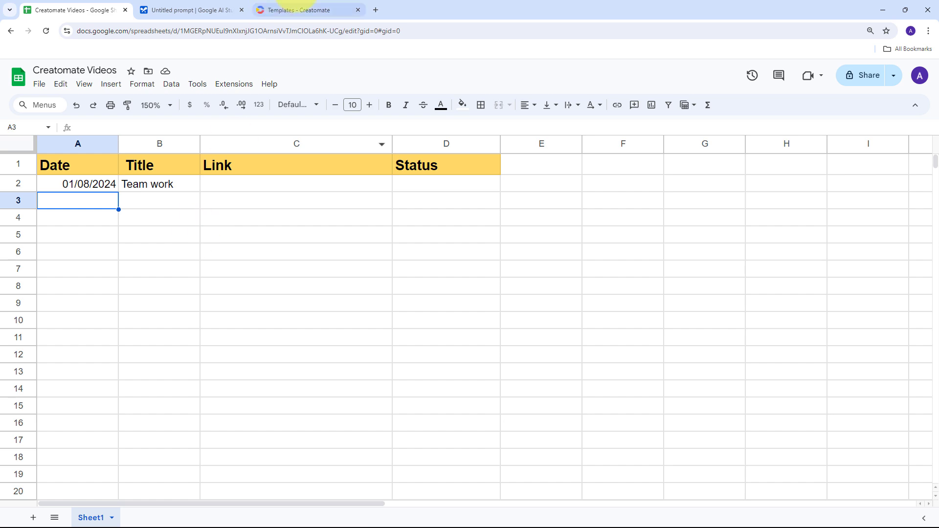
# Step: Look over the Creatomate Videos spreadsheet, the Google AI Studio prompt page and the Creatomate templates page
pyautogui.click(278, 10)
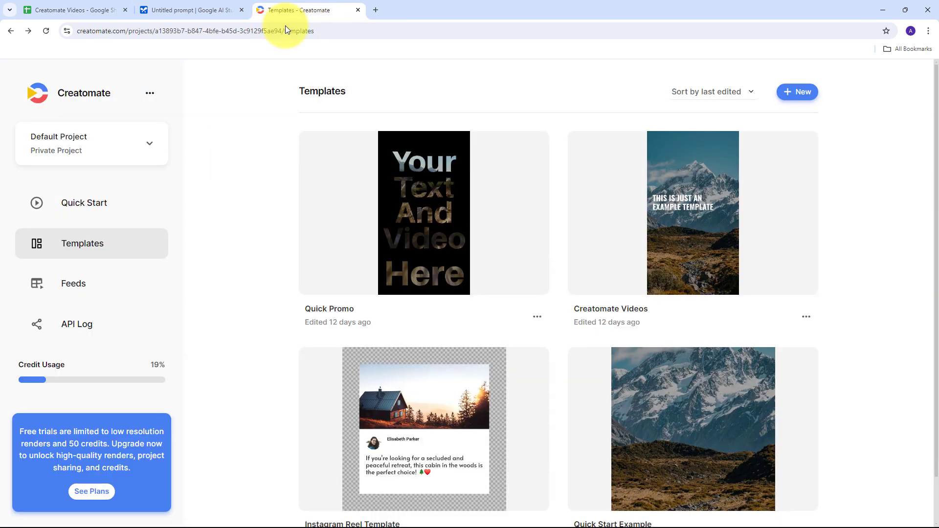
pyautogui.click(207, 1)
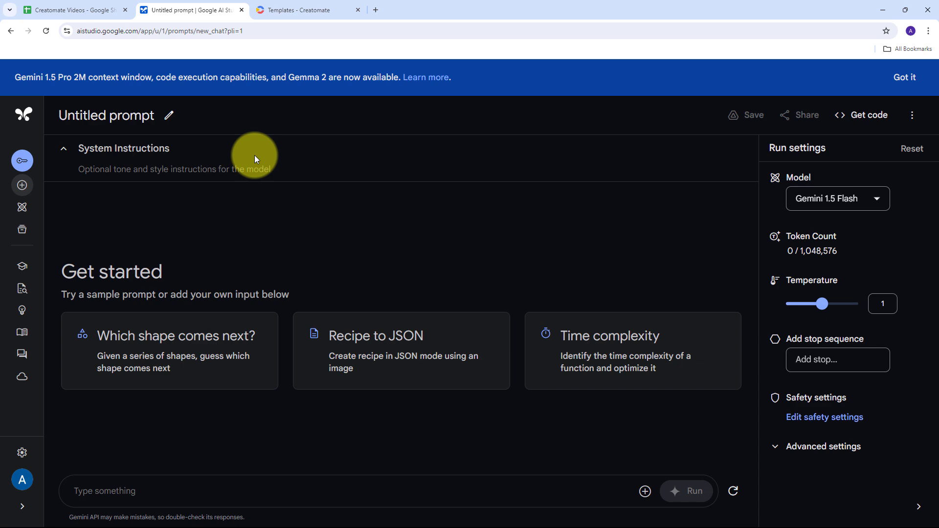
pyautogui.click(296, 11)
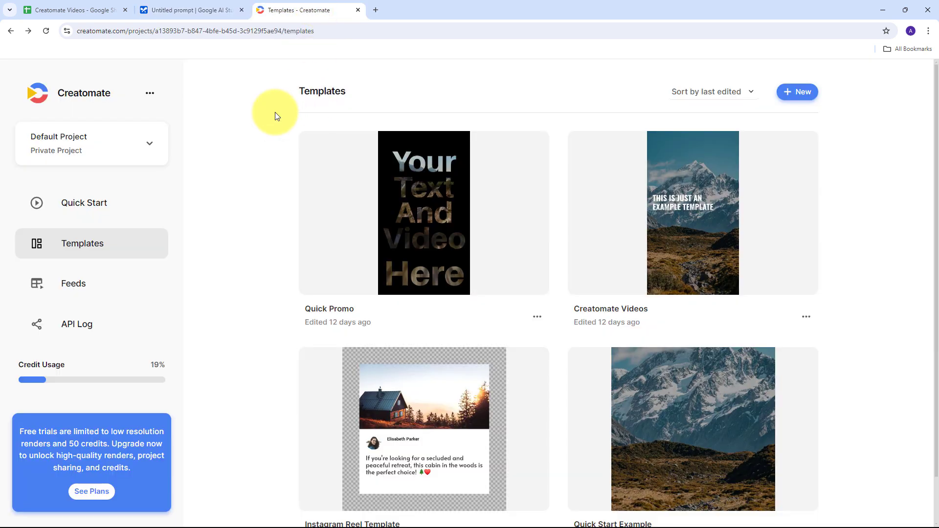
pyautogui.click(78, 10)
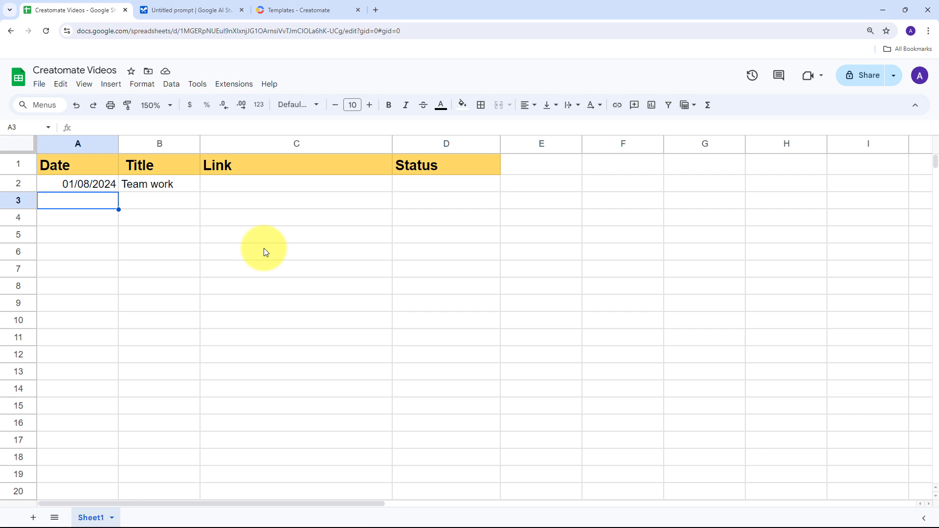
pyautogui.click(158, 219)
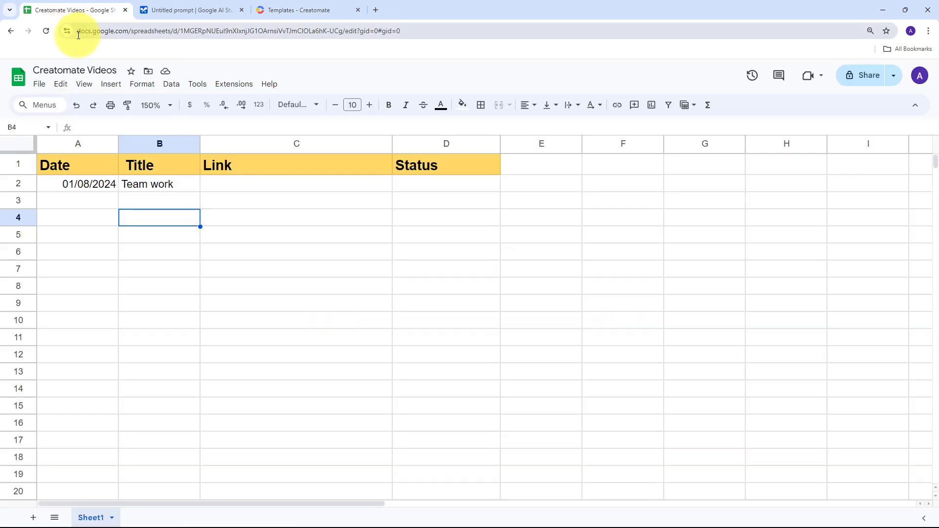
pyautogui.click(262, 10)
pyautogui.click(188, 10)
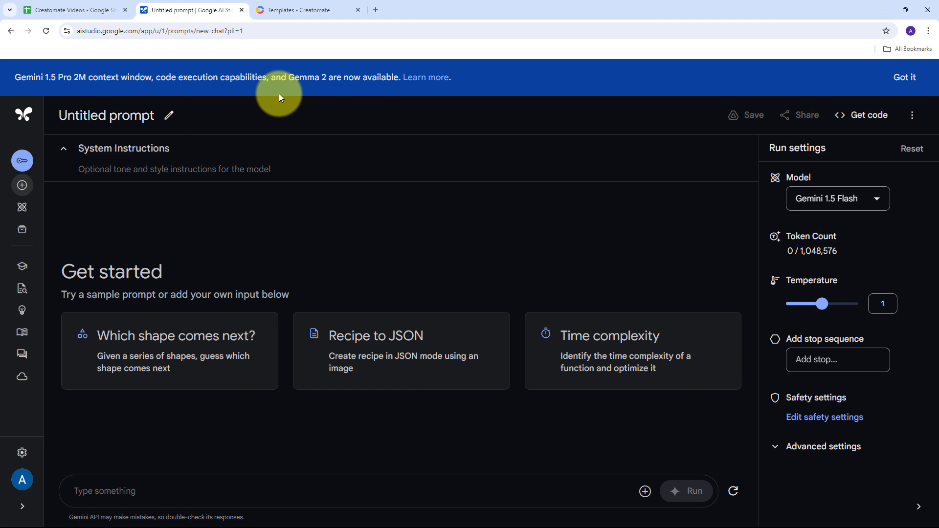
pyautogui.click(98, 10)
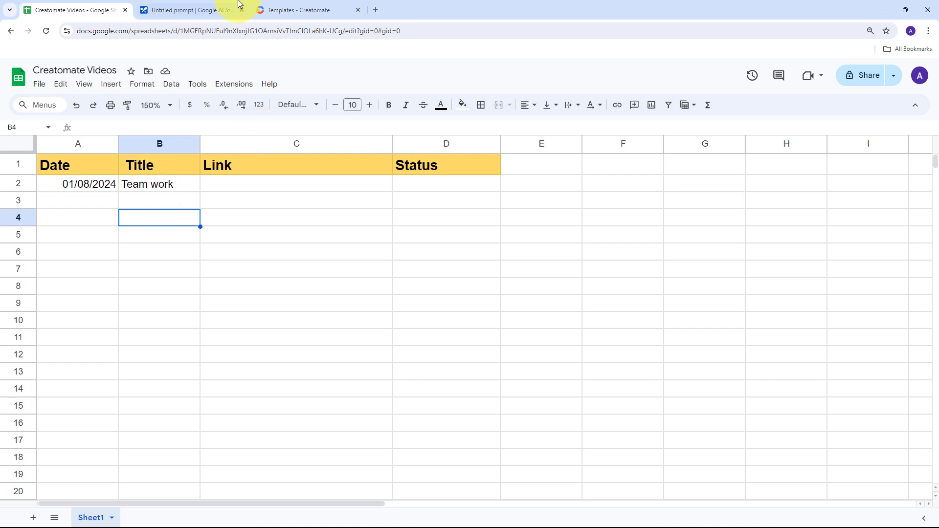
pyautogui.click(196, 10)
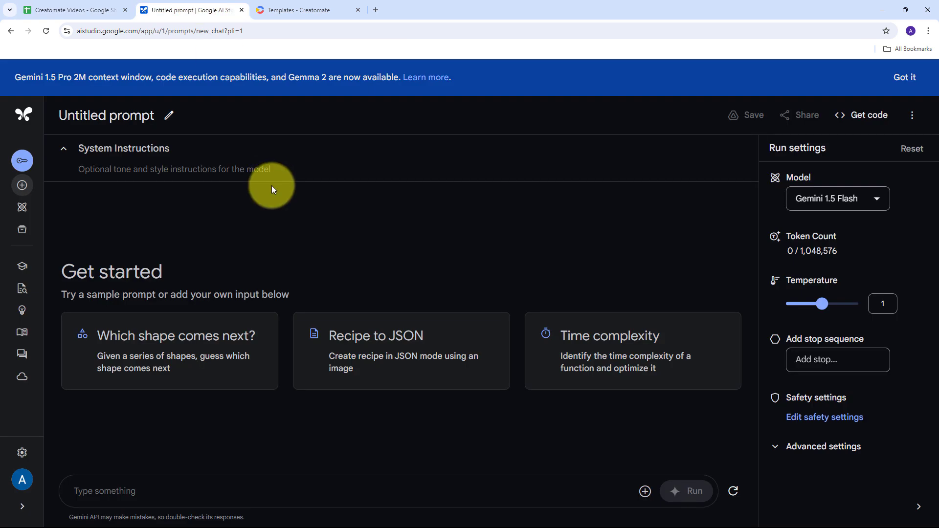
pyautogui.click(283, 14)
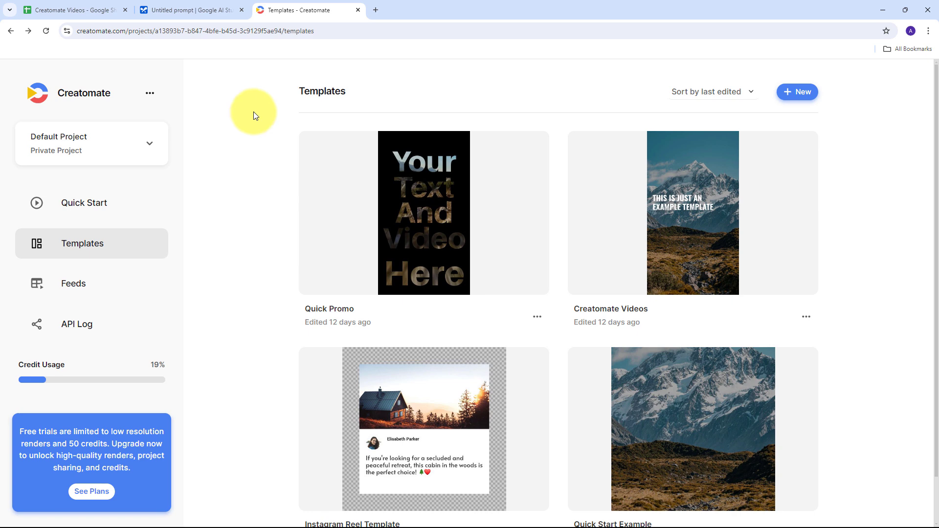
pyautogui.click(54, 3)
pyautogui.click(210, 4)
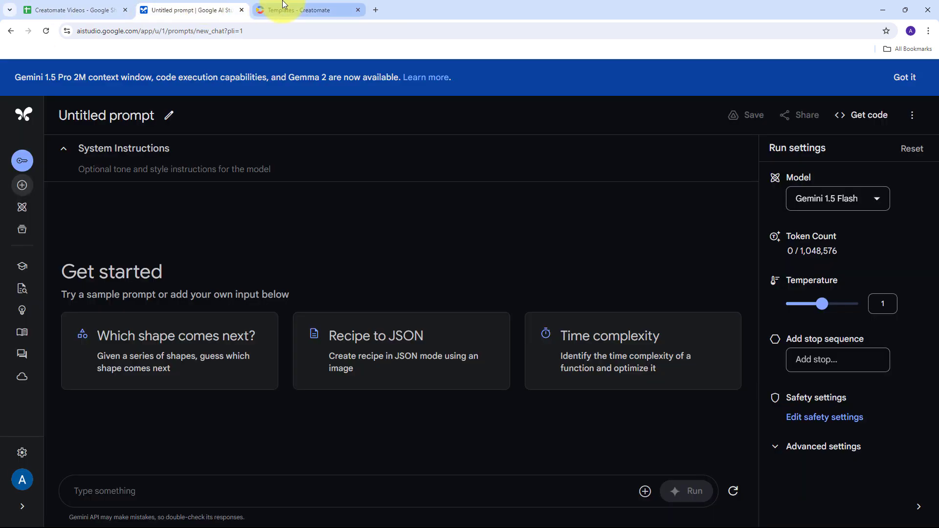
pyautogui.click(284, 5)
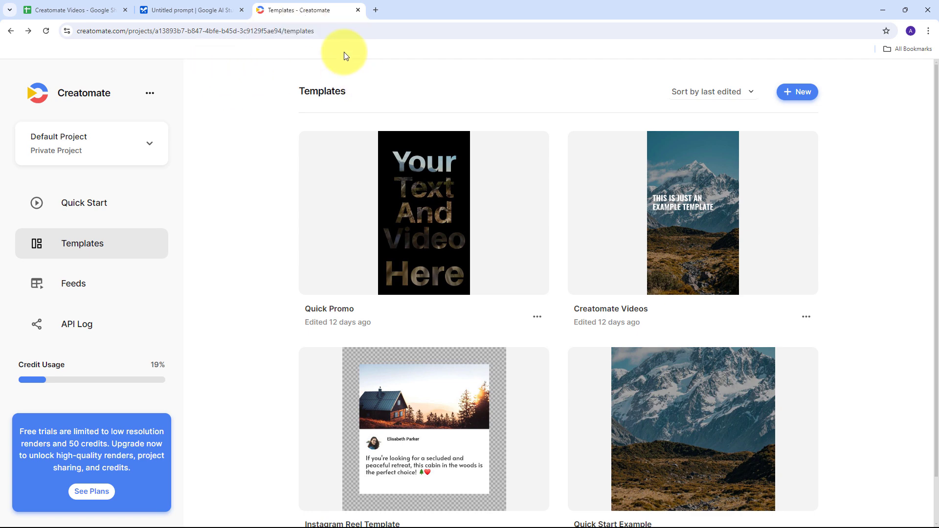
# Step: Open the Pabbly Connect website at pabbly.com/connect in a new browser tab
pyautogui.click(376, 11)
pyautogui.write('pa')
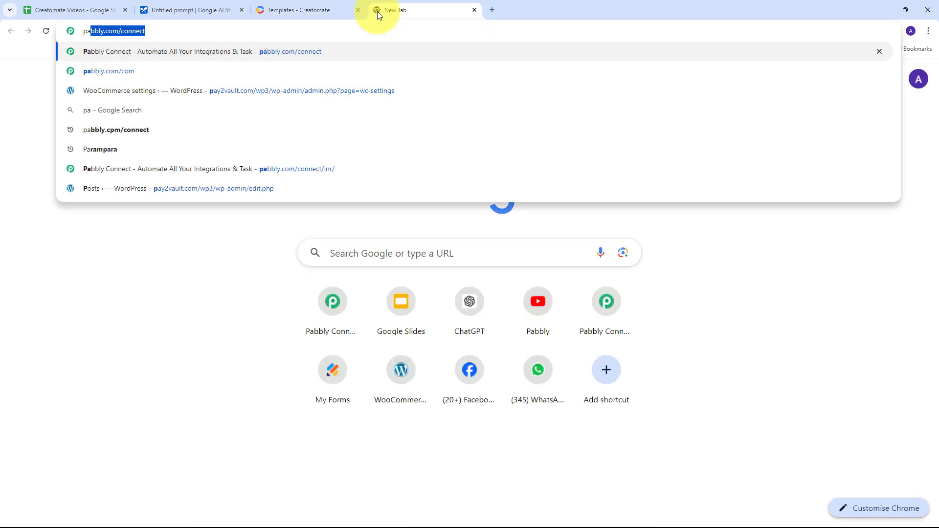
pyautogui.write('bbly.com')
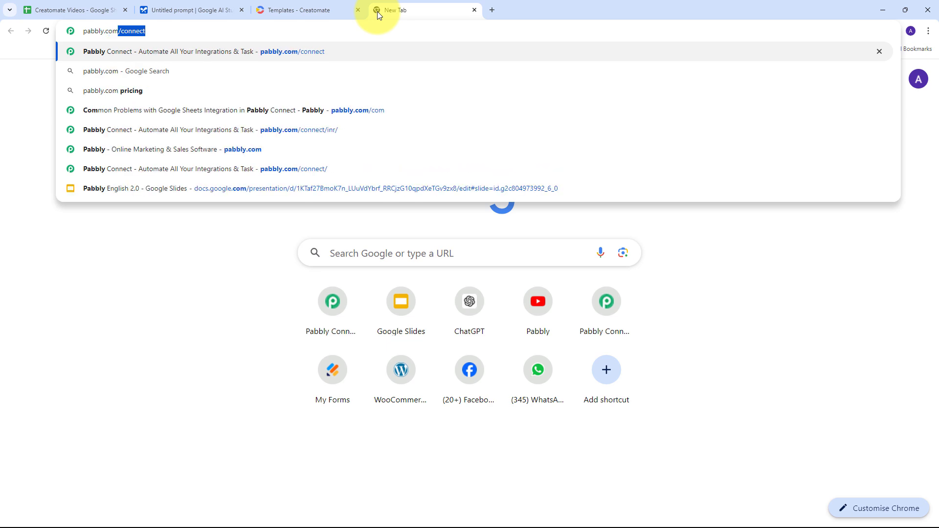
pyautogui.press('Return')
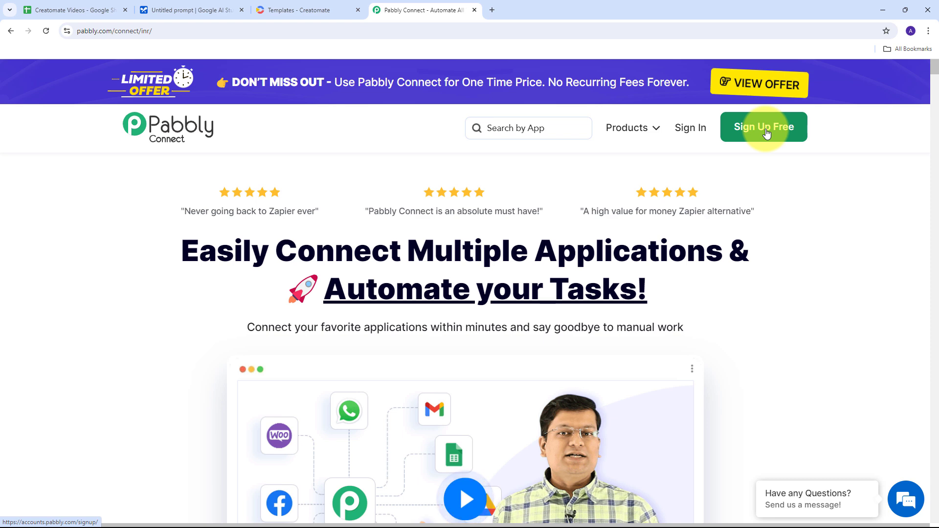
# Step: Sign in to Pabbly and access the Pabbly Connect application from the list of all apps
pyautogui.click(691, 130)
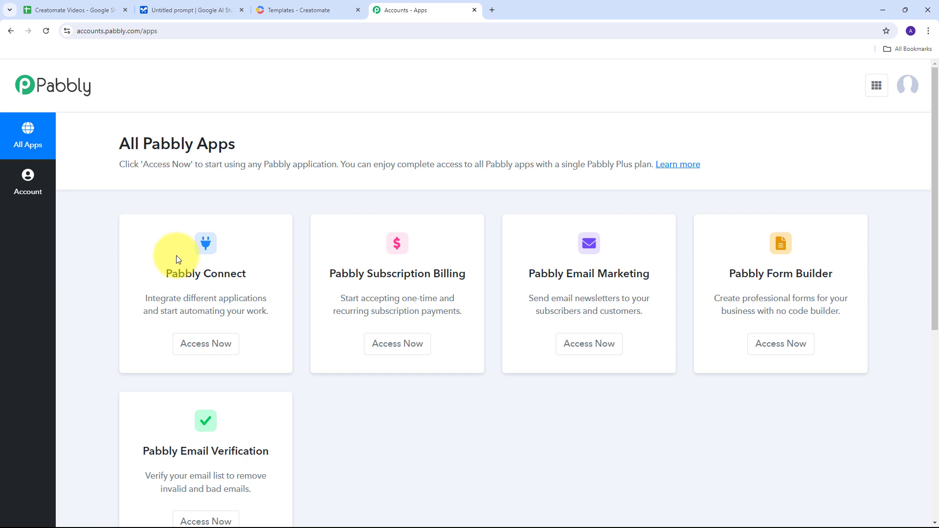
pyautogui.scroll(-2, 177, 259)
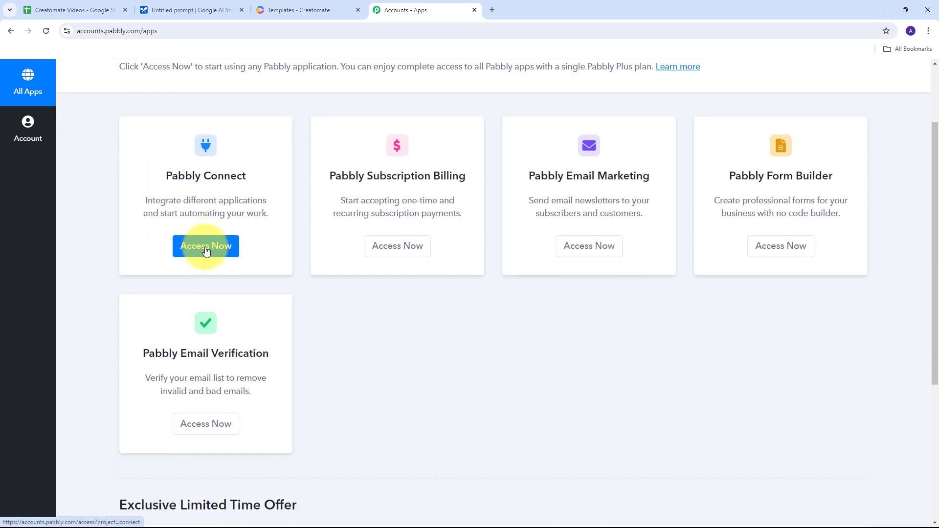
pyautogui.click(206, 251)
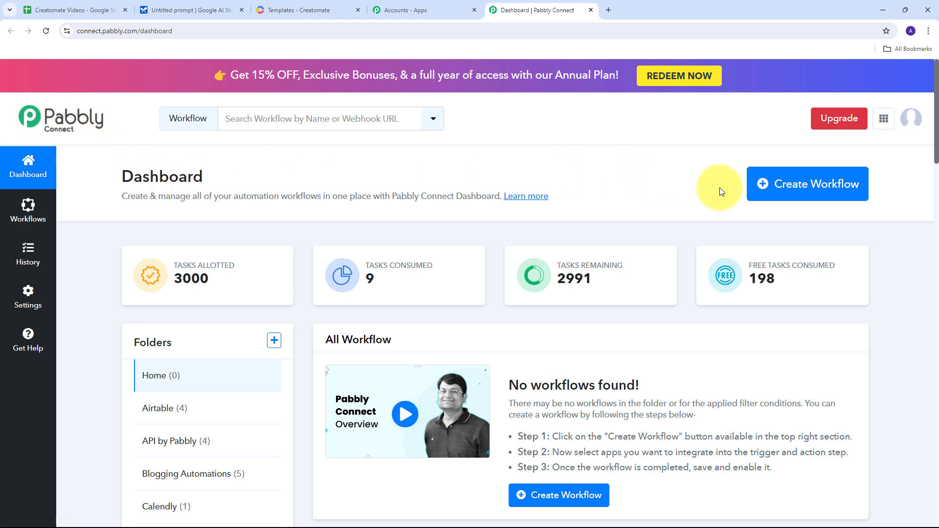
# Step: Create a workflow named "Generate Creatomate Videos using Google Generative AI" in the Google Generative AI folder
pyautogui.click(796, 192)
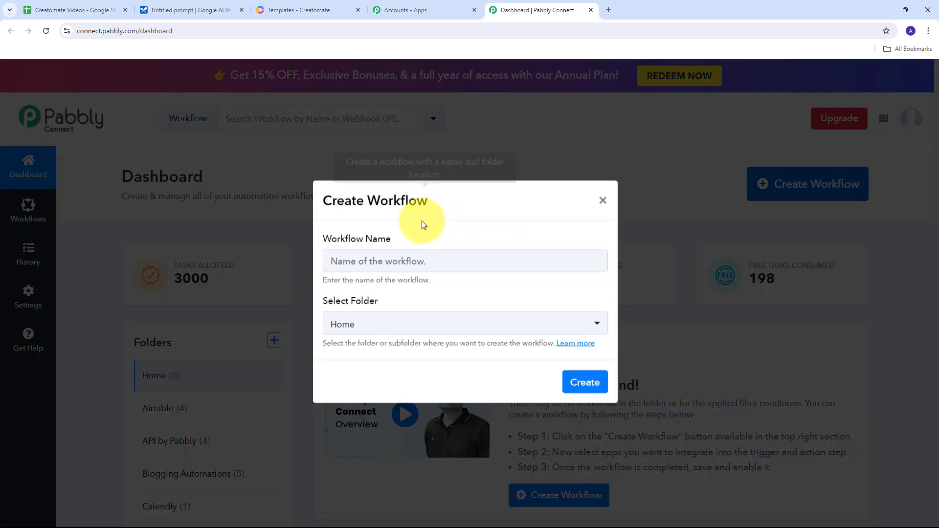
pyautogui.click(361, 262)
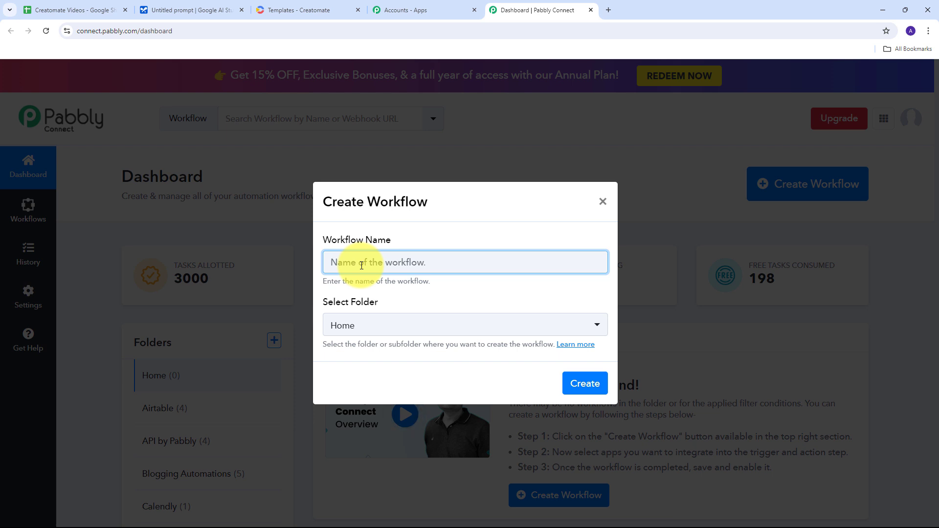
pyautogui.write('Generate Creatomate Videos using Google Generative AI')
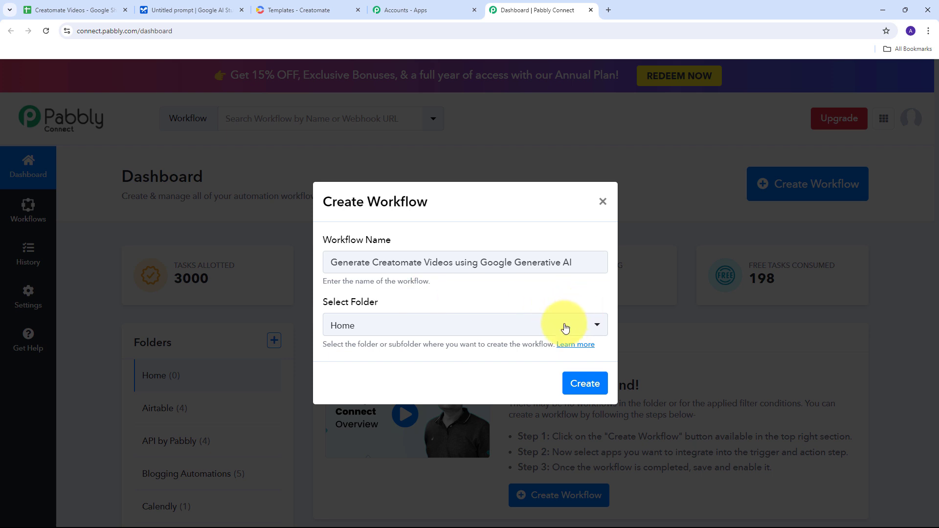
pyautogui.click(482, 329)
pyautogui.scroll(-1, 460, 206)
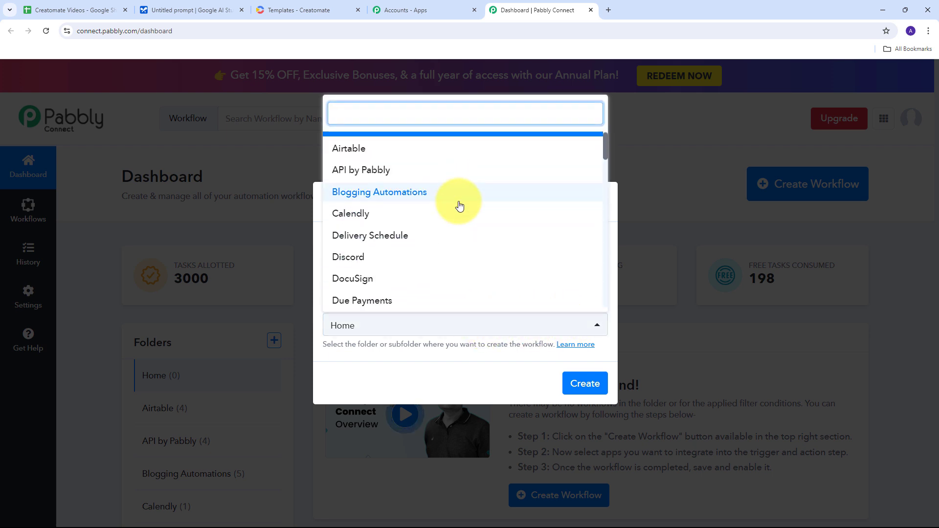
pyautogui.scroll(-8, 460, 206)
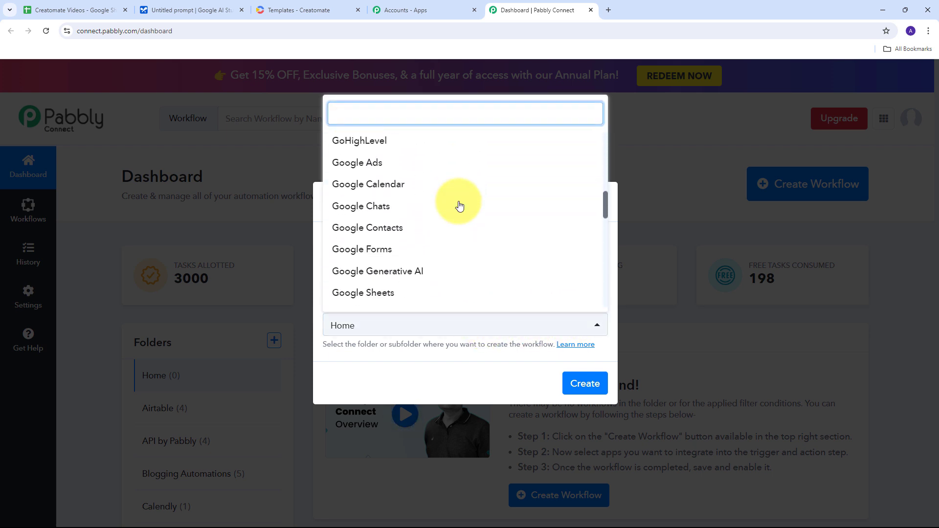
pyautogui.scroll(-2, 460, 206)
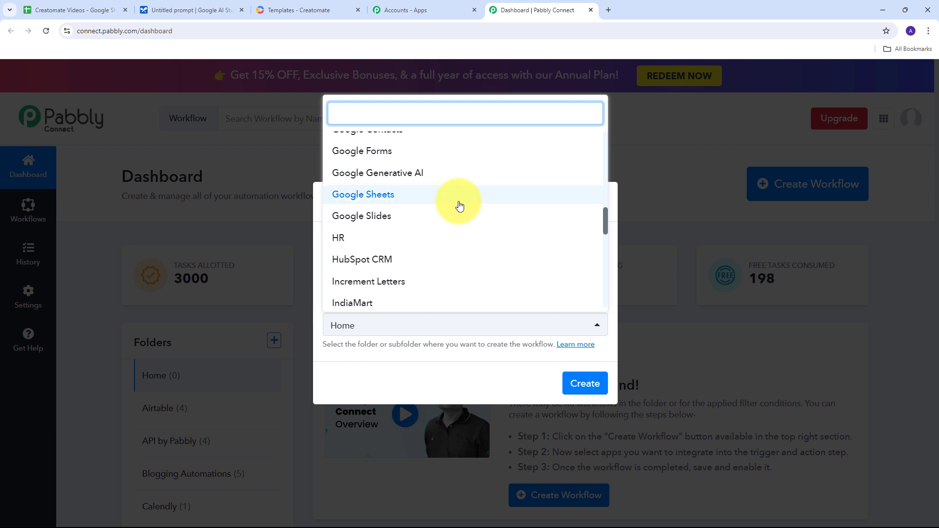
pyautogui.click(411, 177)
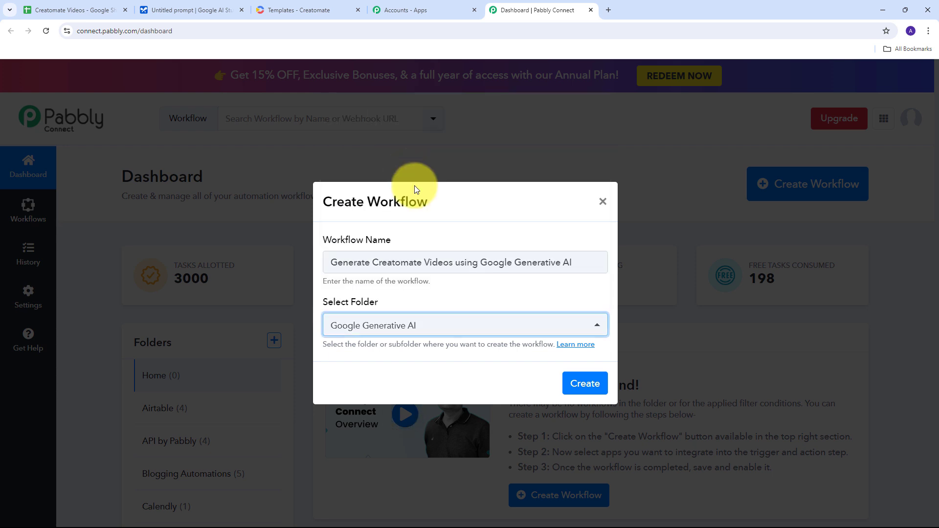
pyautogui.click(581, 384)
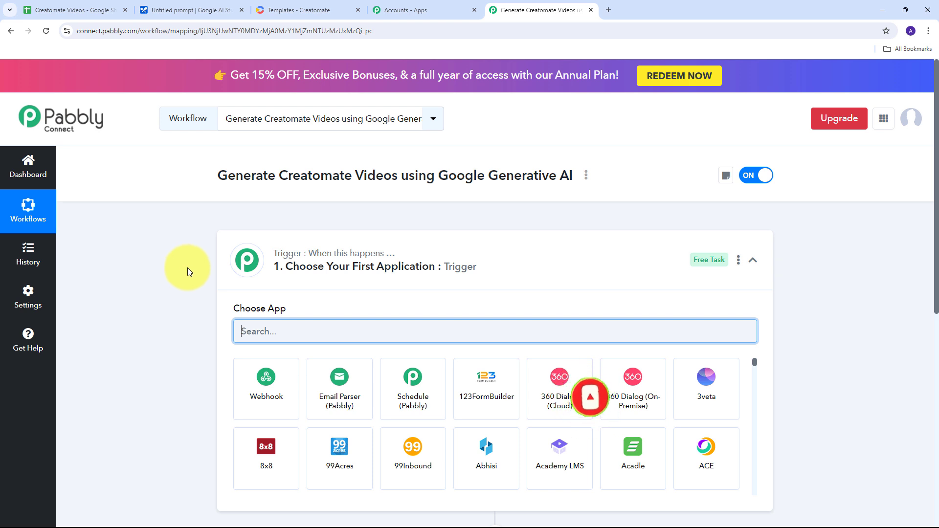
# Step: Set the workflow's trigger app to Google Sheets with the trigger event New or Updated Spreadsheet Row
pyautogui.scroll(-2, 180, 254)
pyautogui.scroll(-1, 188, 237)
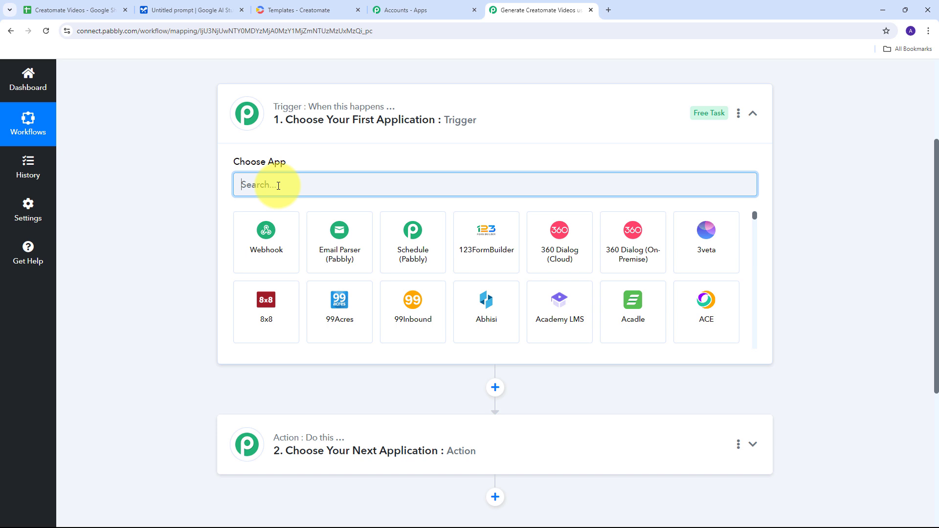
pyautogui.write('Googl')
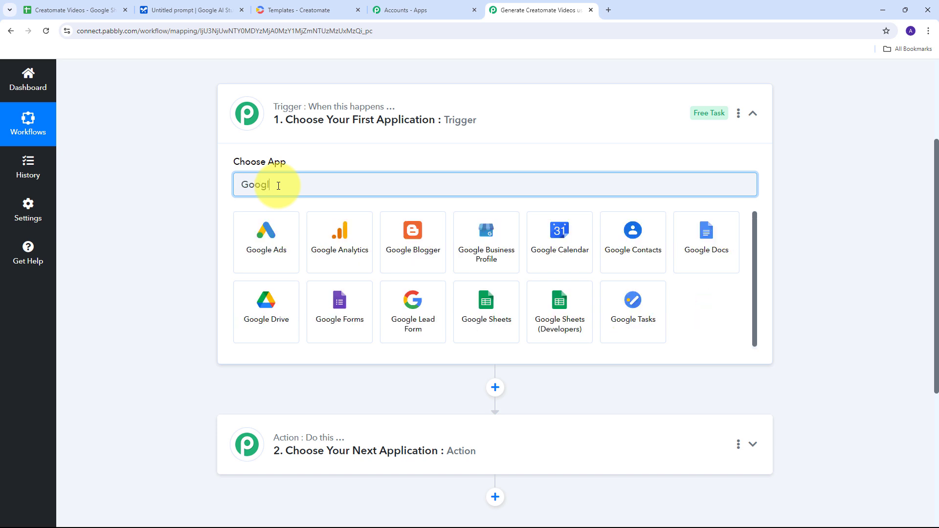
pyautogui.write('e Sheets')
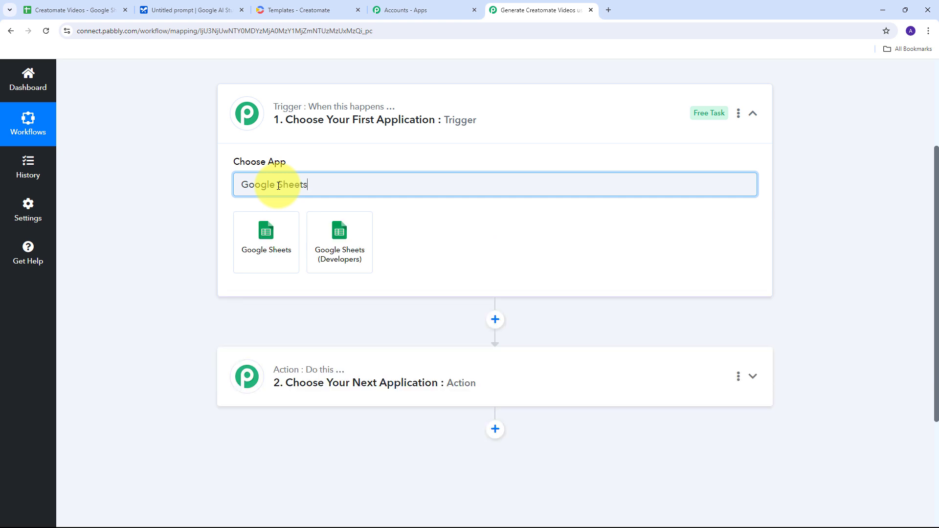
pyautogui.click(278, 239)
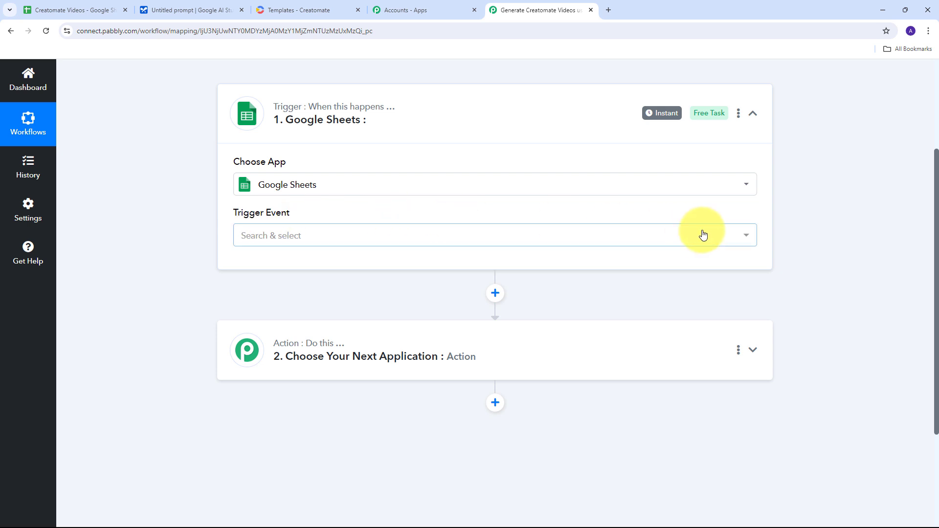
pyautogui.click(606, 235)
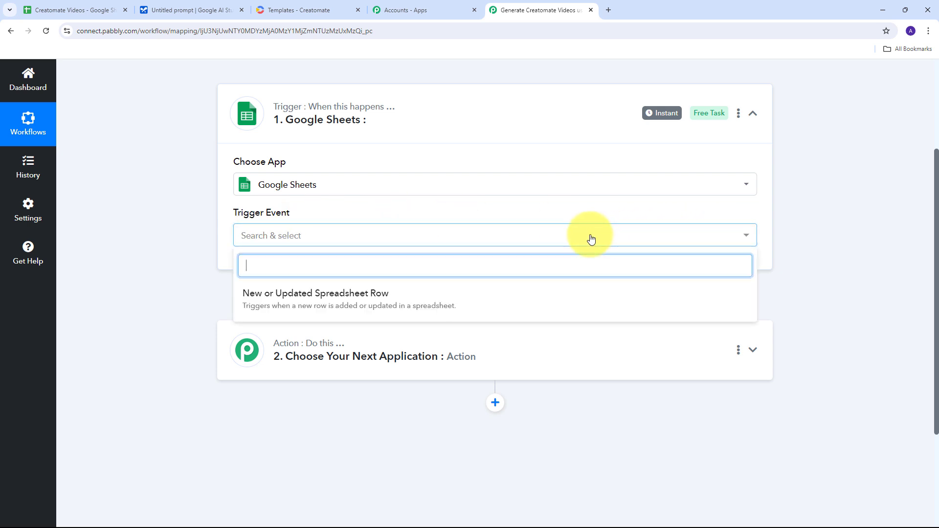
pyautogui.click(287, 301)
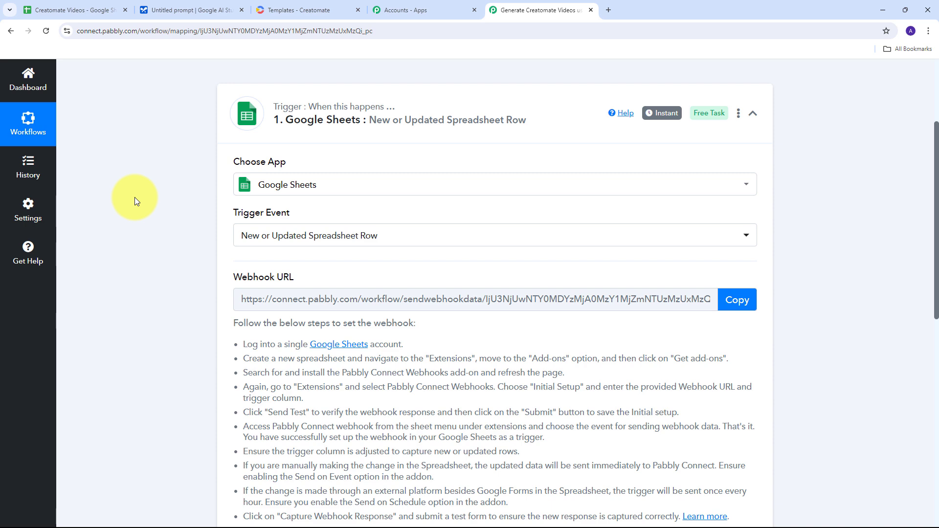
# Step: Review the Google Sheets trigger's webhook URL and the instructions for setting up the webhook
pyautogui.scroll(-2, 139, 207)
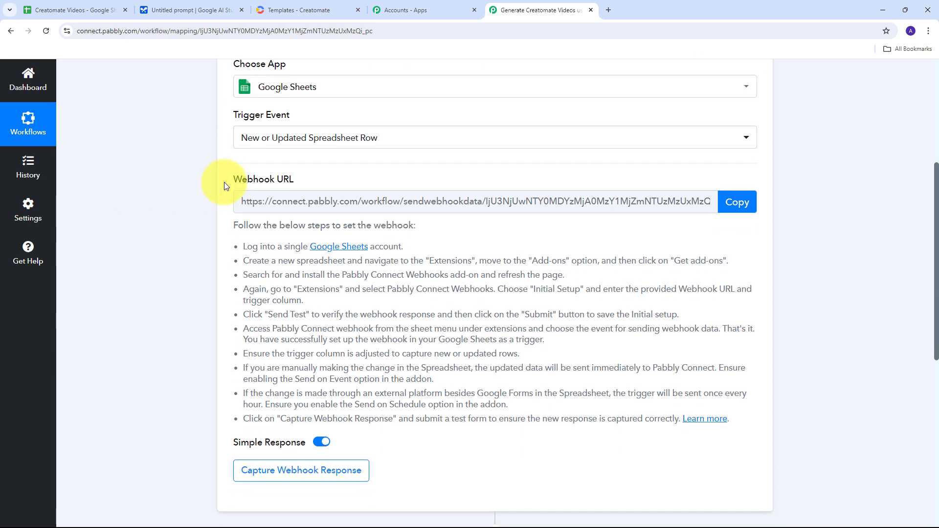
pyautogui.moveTo(224, 182); pyautogui.dragTo(347, 173)
pyautogui.moveTo(247, 182)
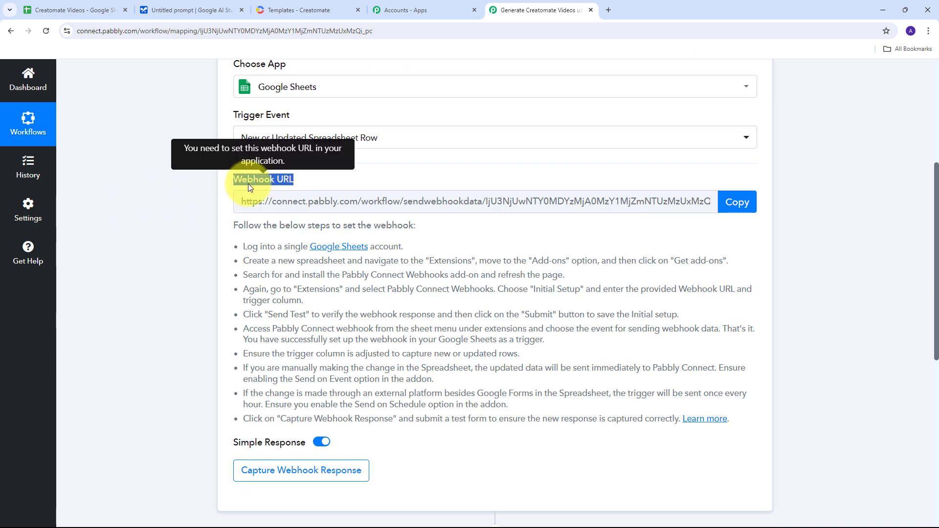
pyautogui.scroll(2, 248, 183)
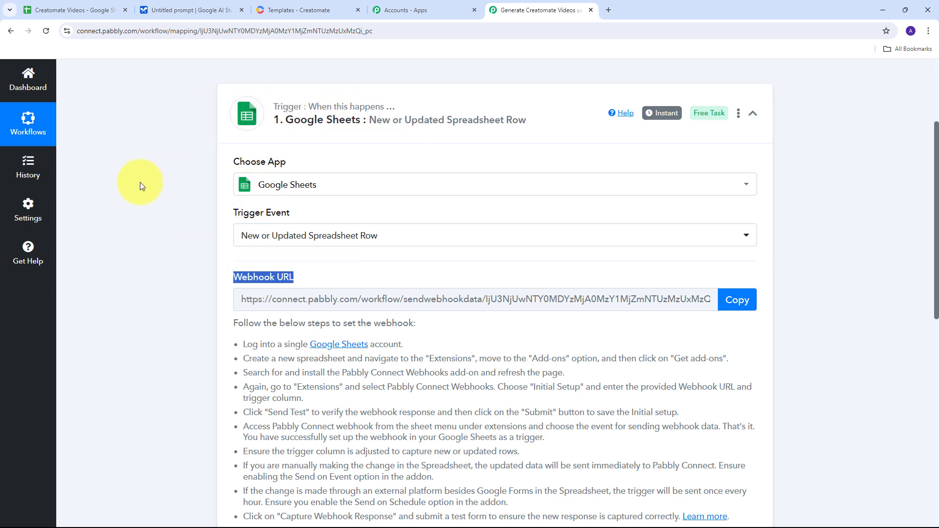
pyautogui.scroll(-2, 140, 181)
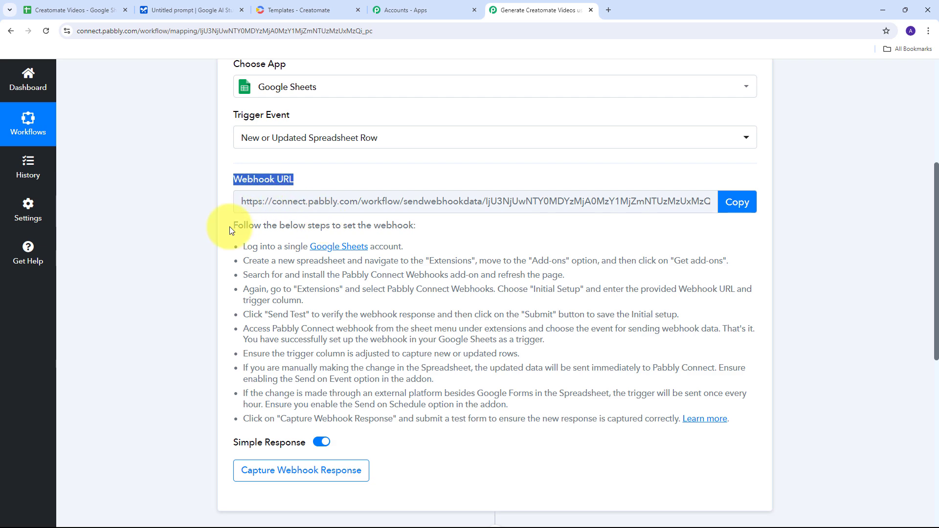
# Step: Copy the Google Sheets trigger's webhook URL and switch to the Creatomate Videos spreadsheet
pyautogui.moveTo(235, 242); pyautogui.dragTo(734, 429)
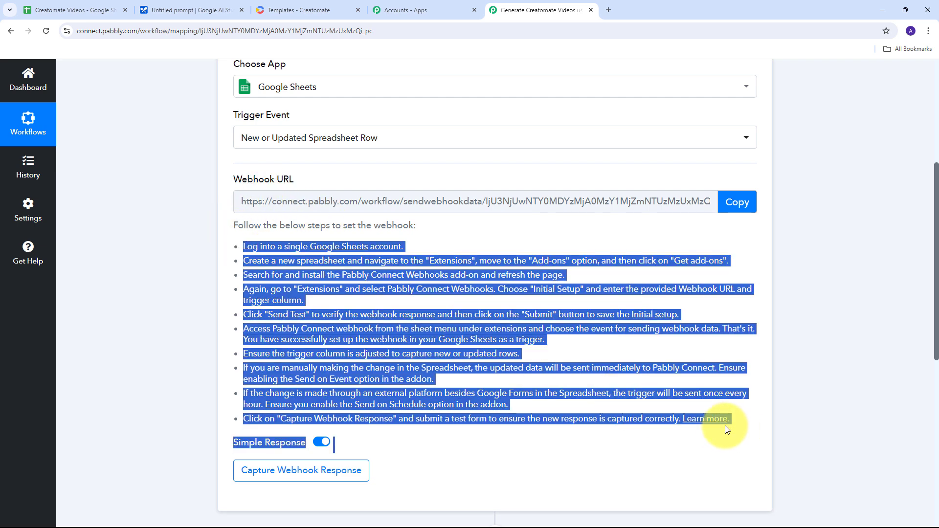
pyautogui.click(738, 206)
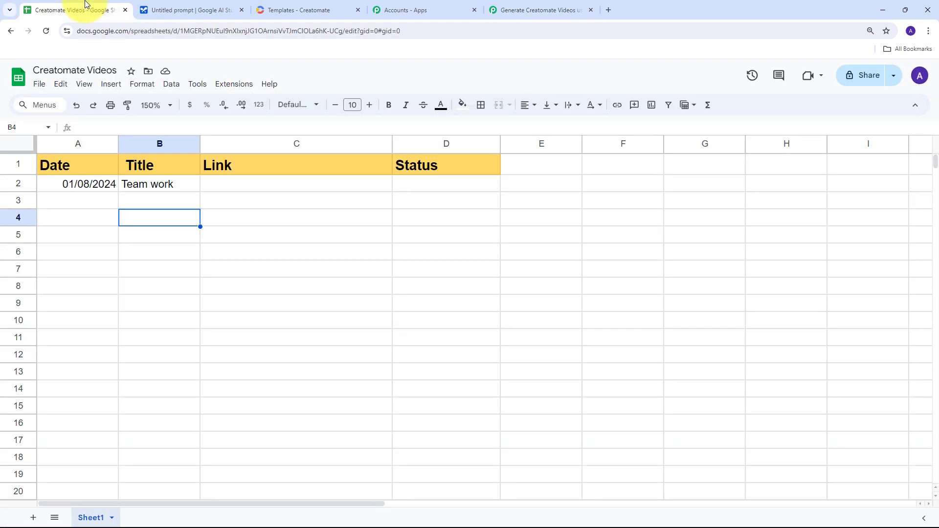
pyautogui.click(74, 10)
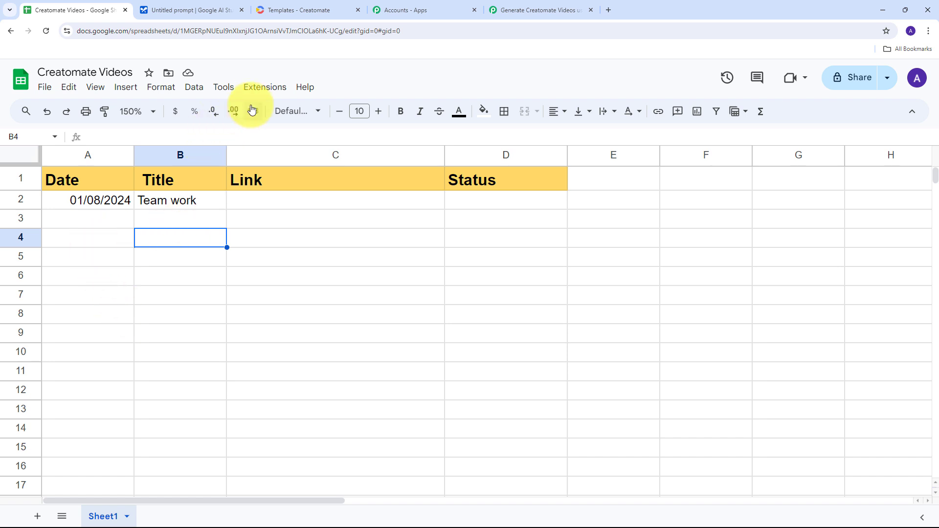
# Step: Look up the Pabbly Connect Webhooks add-on in the Google Workspace Marketplace and check whether it is installed
pyautogui.click(264, 88)
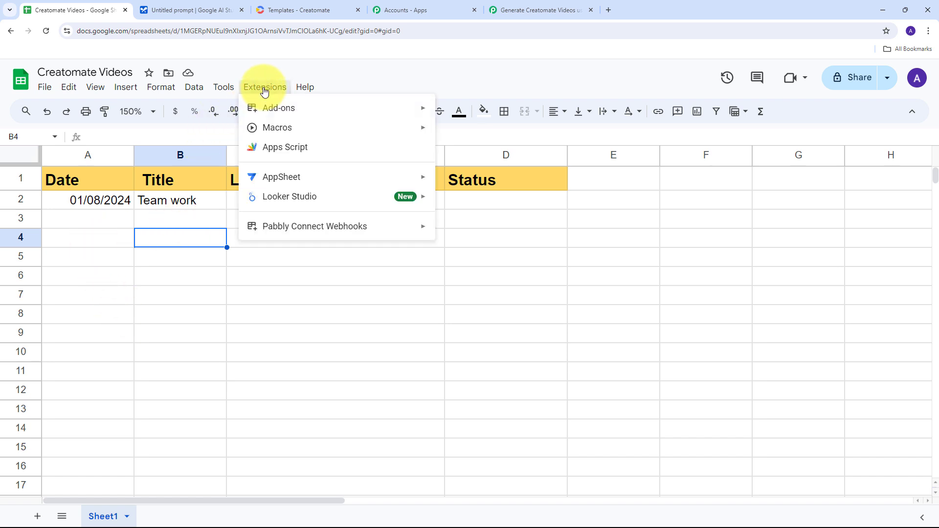
pyautogui.moveTo(262, 228)
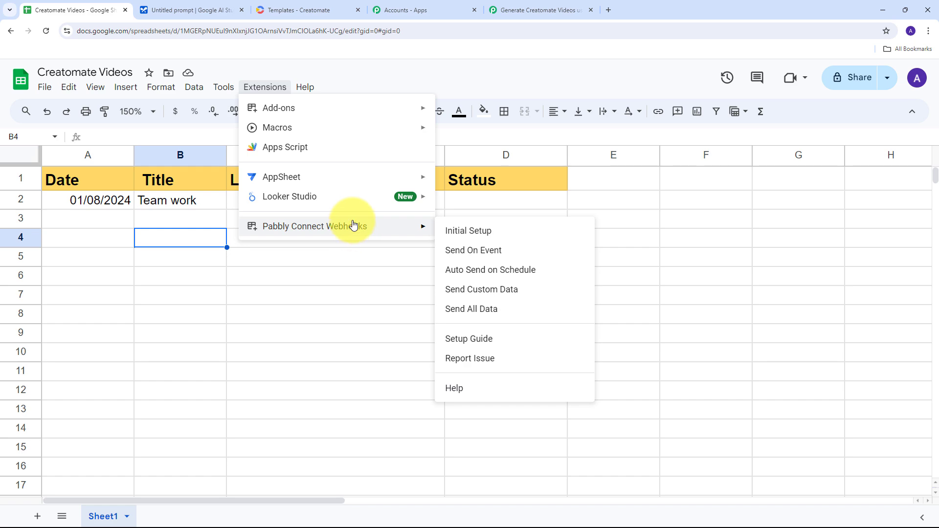
pyautogui.moveTo(335, 103)
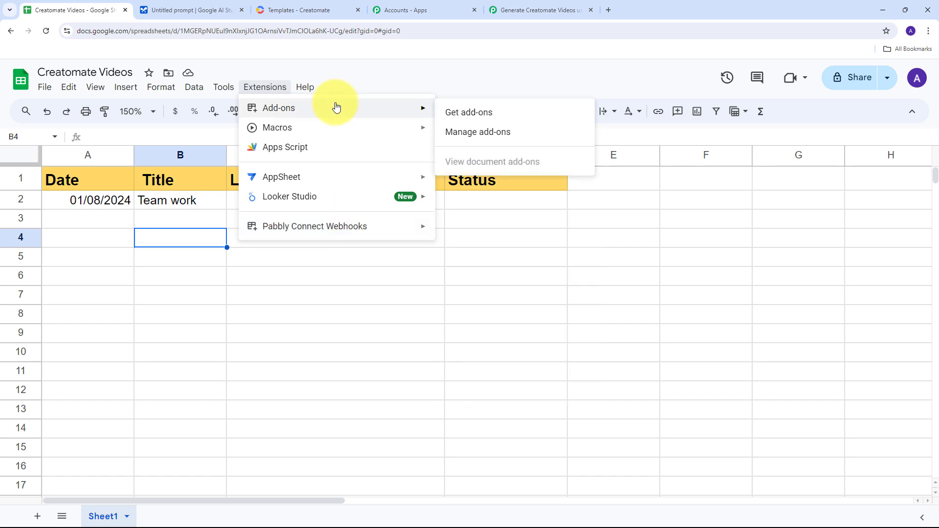
pyautogui.click(476, 115)
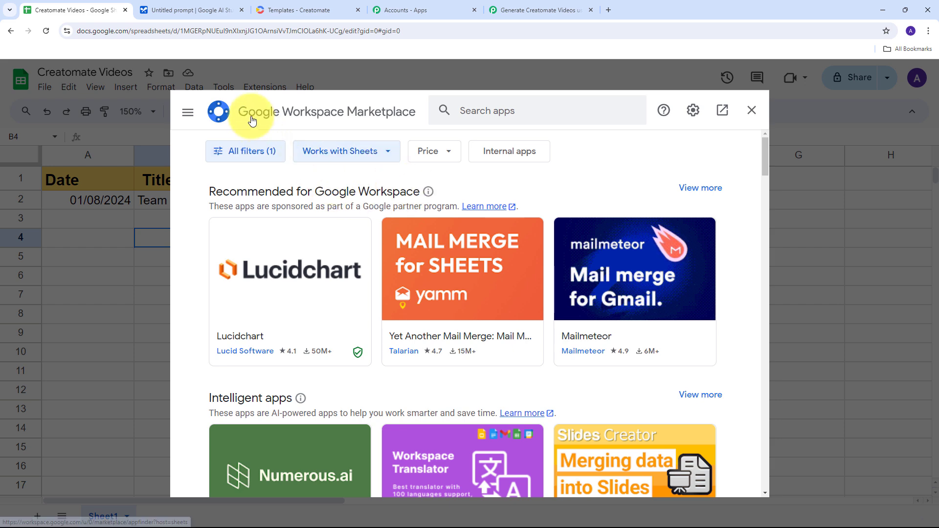
pyautogui.click(499, 113)
pyautogui.write('P')
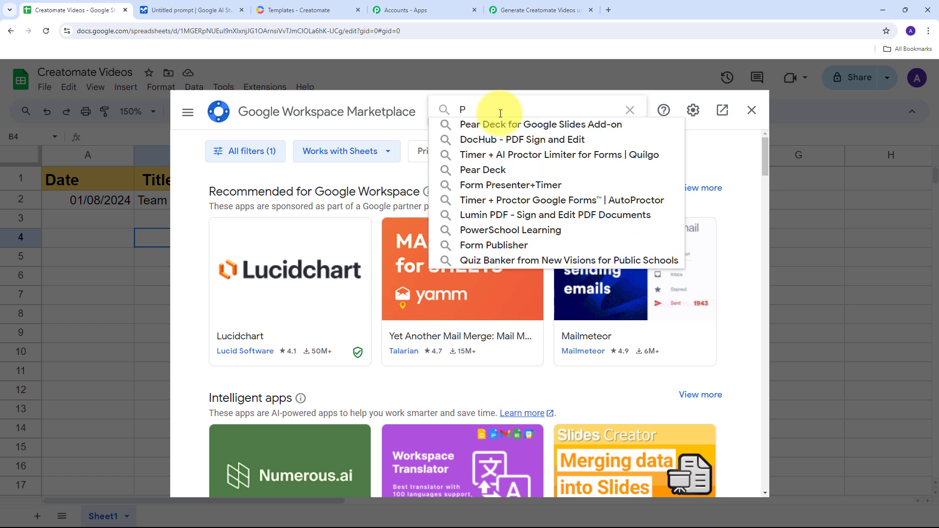
pyautogui.write('abbly Con')
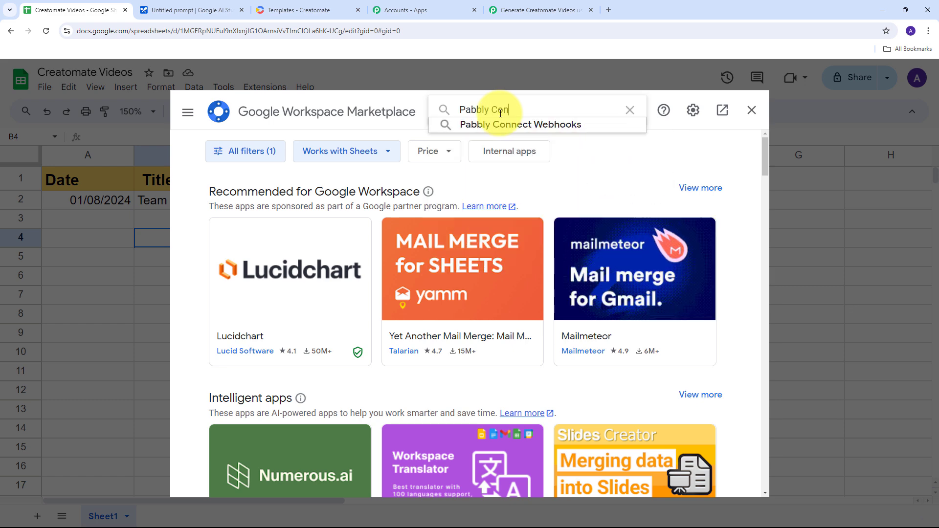
pyautogui.click(504, 124)
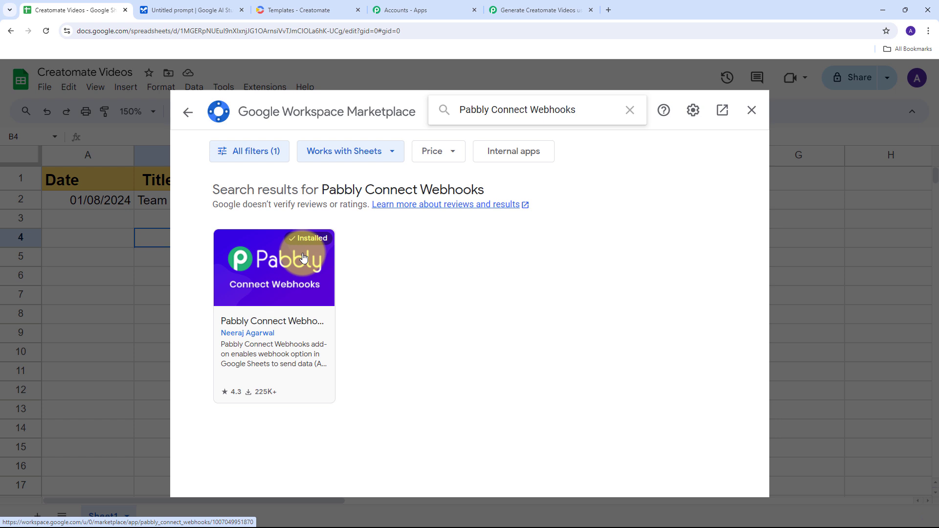
pyautogui.click(751, 110)
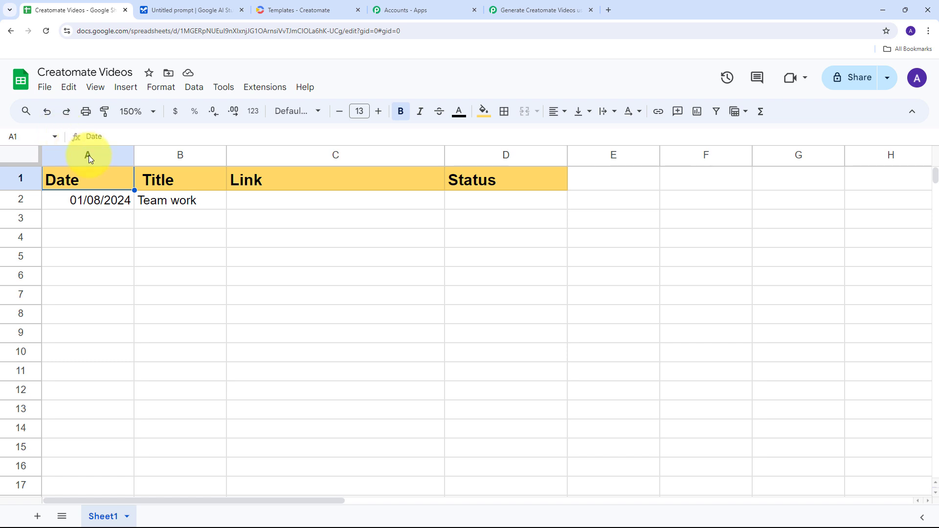
# Step: In the Pabbly Connect Webhooks initial setup for Sheet1, enter the copied webhook URL and set the trigger column to B
pyautogui.click(262, 89)
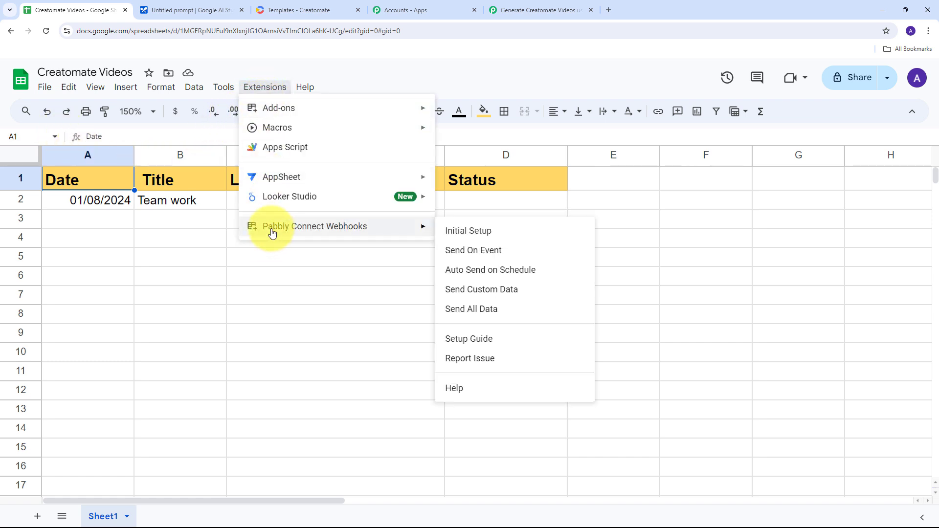
pyautogui.click(472, 233)
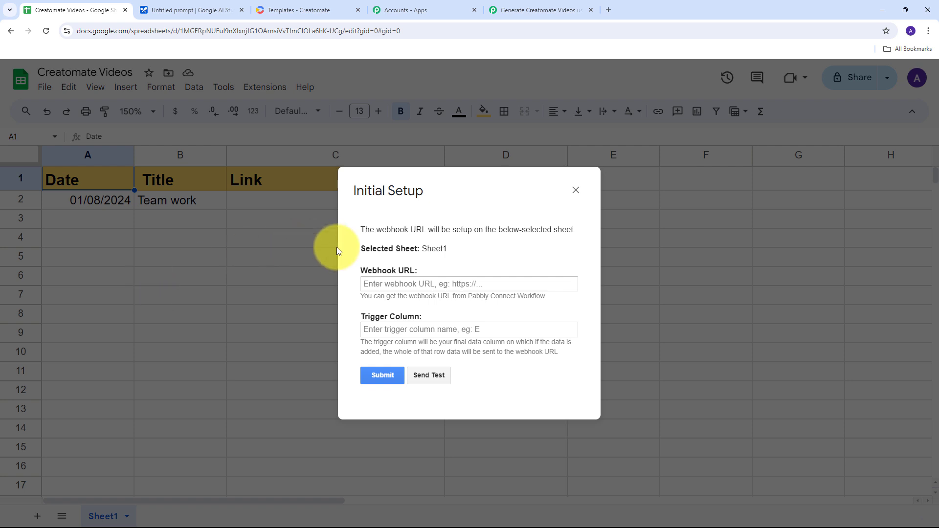
pyautogui.click(382, 286)
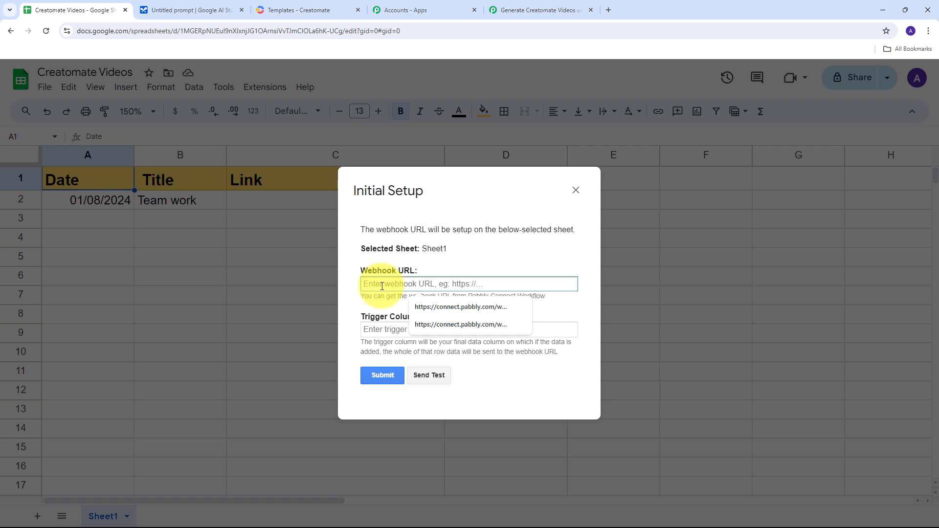
pyautogui.hotkey('ctrl', 'v')
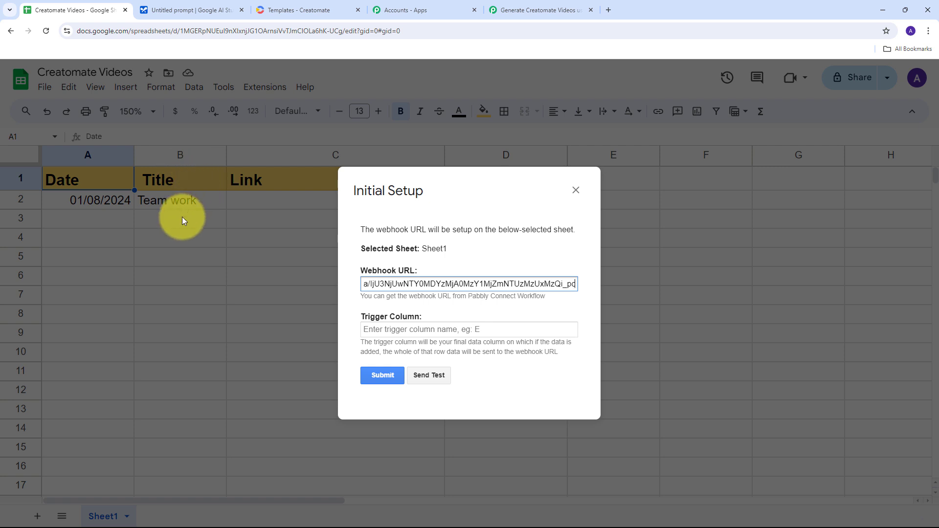
pyautogui.click(384, 330)
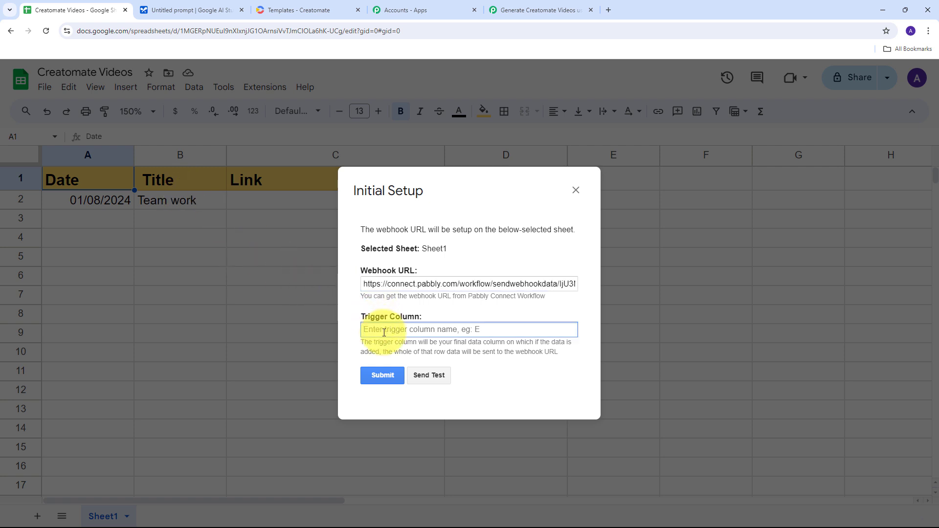
pyautogui.write('B')
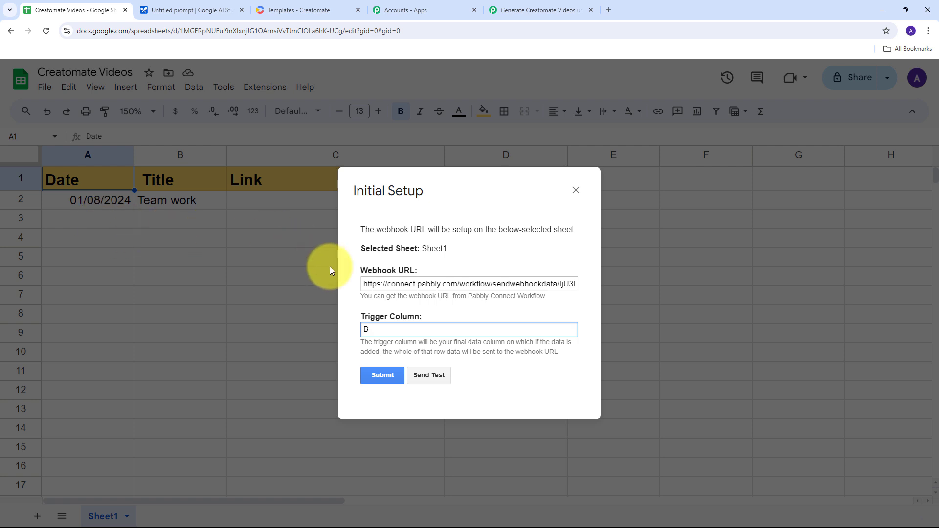
# Step: Send a test from the webhook setup, then submit the configuration and close the setup dialog
pyautogui.click(426, 376)
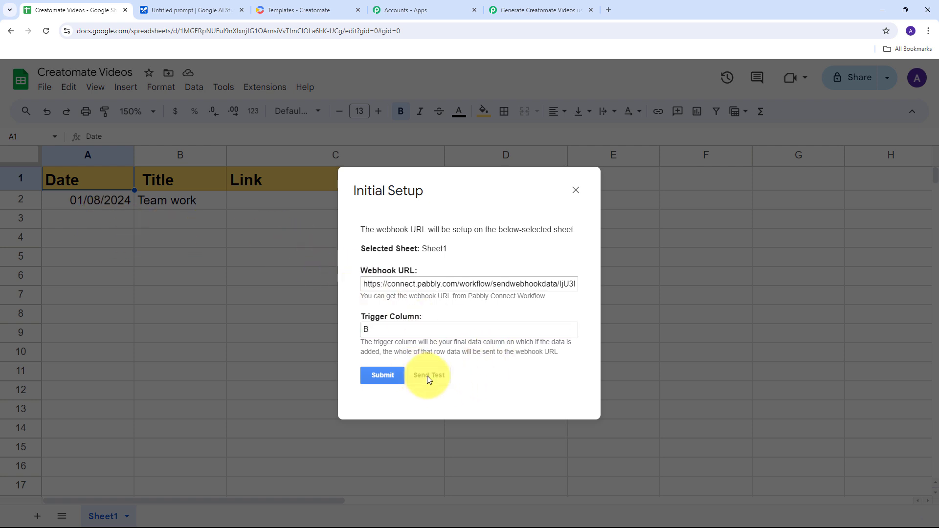
pyautogui.scroll(-1, 499, 298)
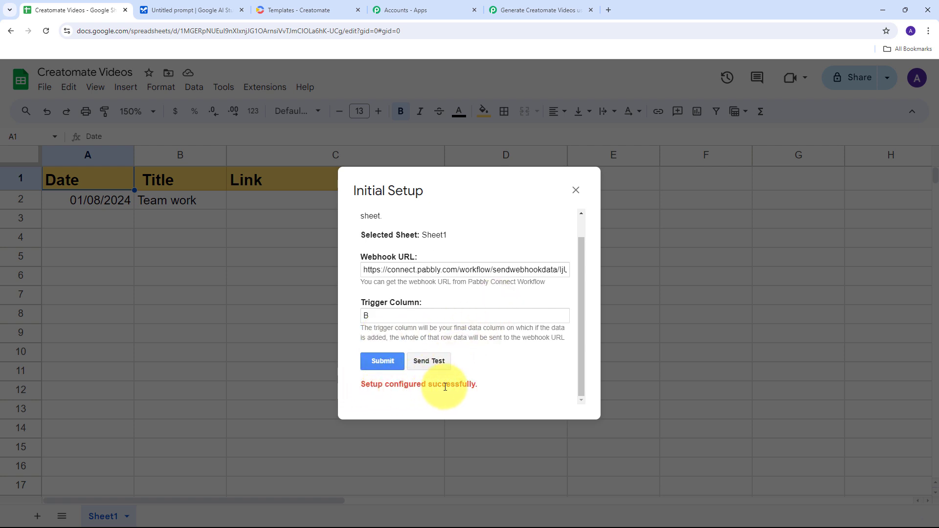
pyautogui.click(575, 195)
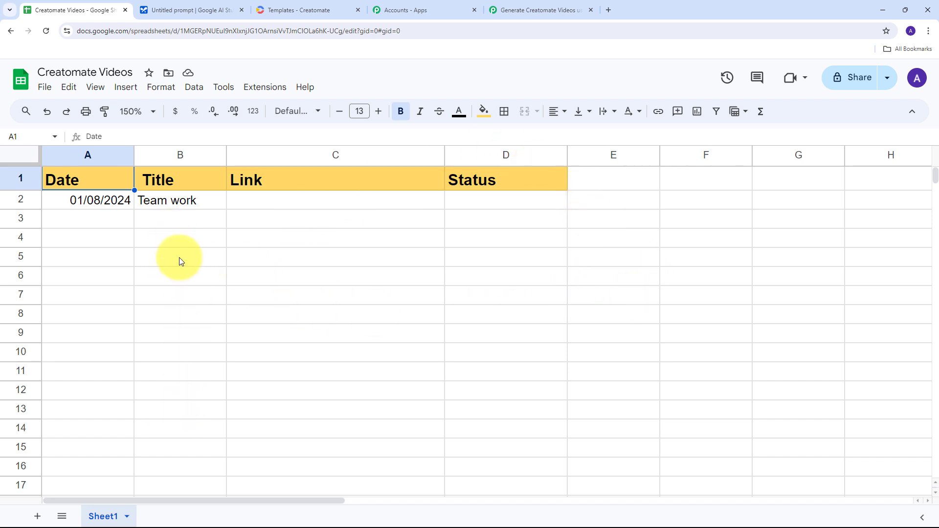
# Step: Enable the Send On Event option of Pabbly Connect Webhooks for the spreadsheet
pyautogui.click(92, 222)
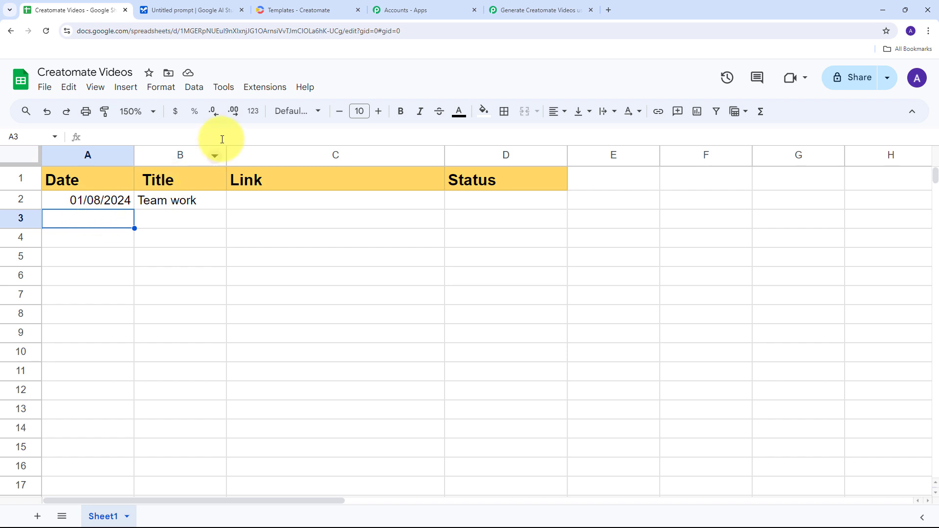
pyautogui.click(263, 93)
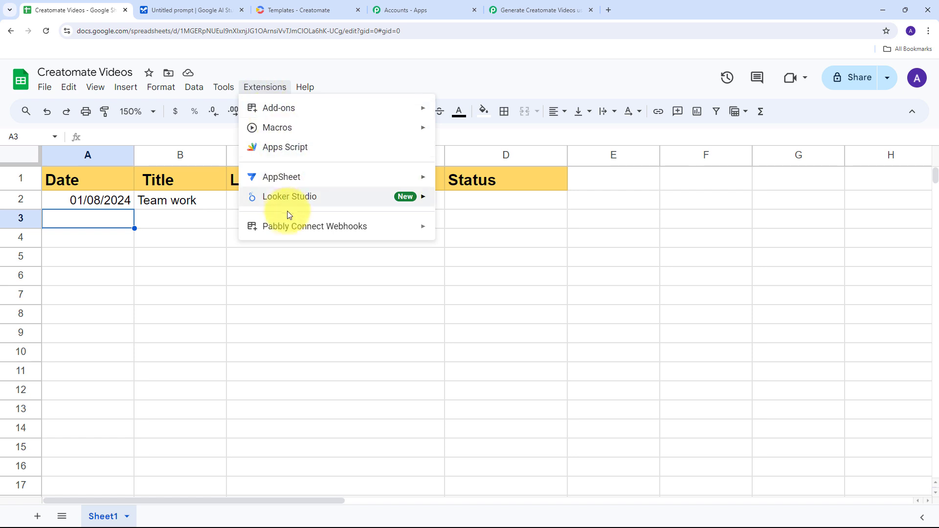
pyautogui.moveTo(289, 224)
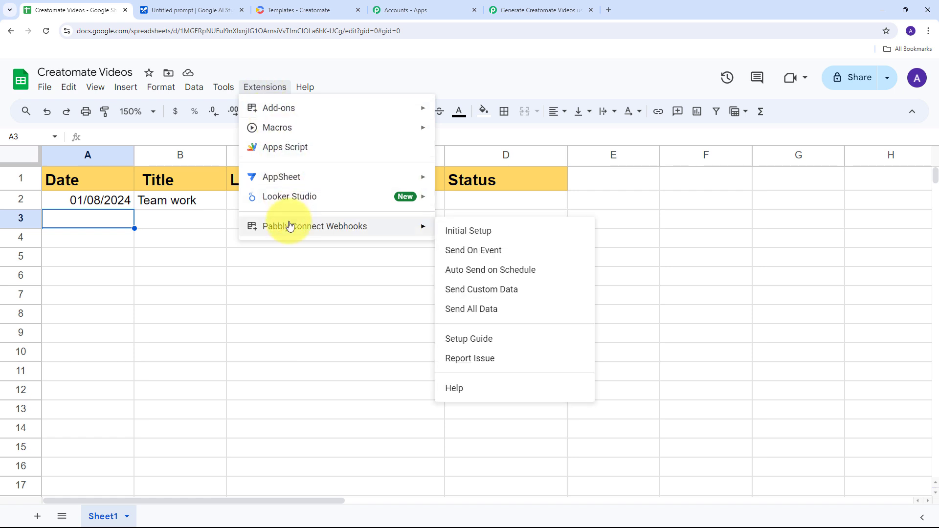
pyautogui.click(476, 257)
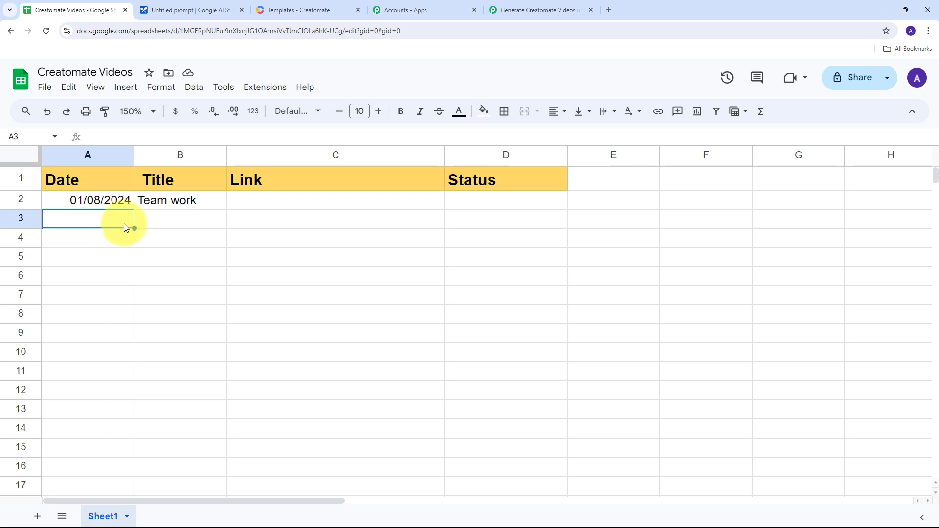
# Step: Return to the Pabbly Connect workflow and review the trigger column, title, spreadsheet name and date in the captured webhook response
pyautogui.click(538, 10)
pyautogui.scroll(-8, 528, 153)
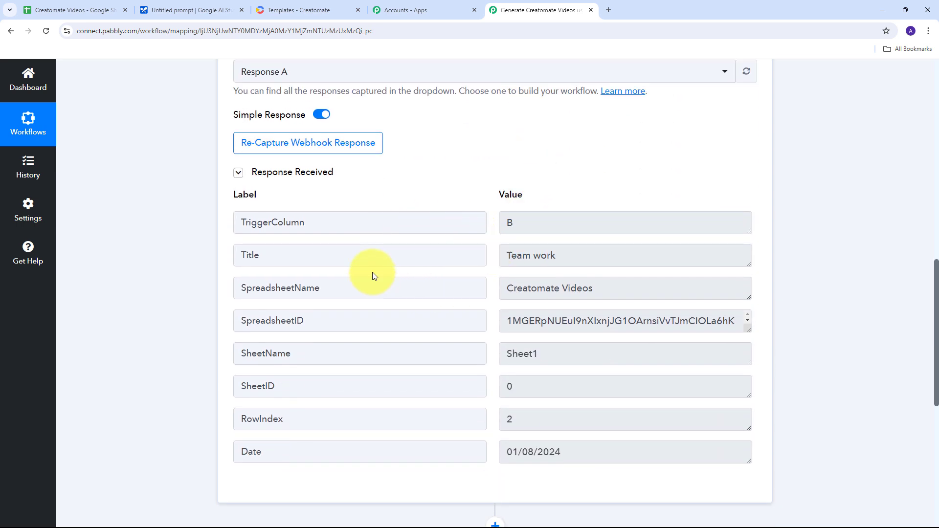
pyautogui.moveTo(582, 228); pyautogui.dragTo(409, 224)
pyautogui.moveTo(567, 258); pyautogui.dragTo(292, 262)
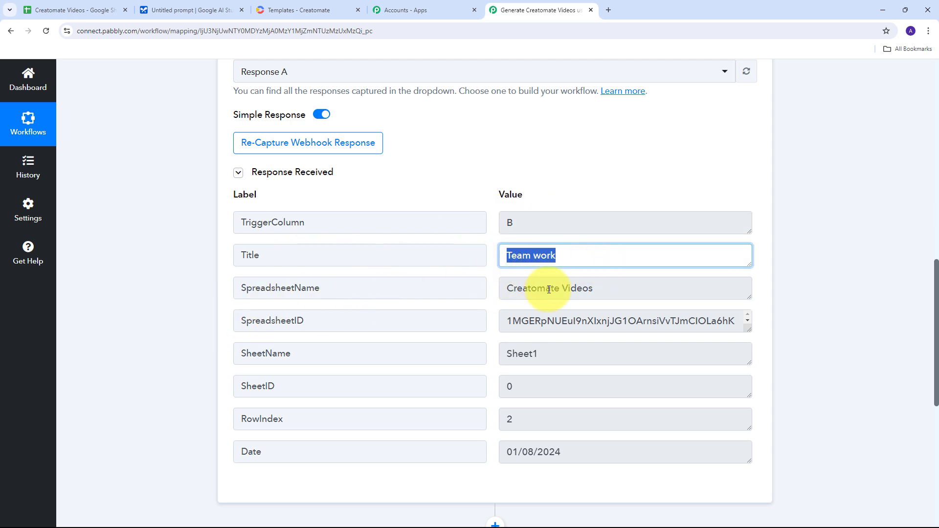
pyautogui.moveTo(597, 287); pyautogui.dragTo(453, 290)
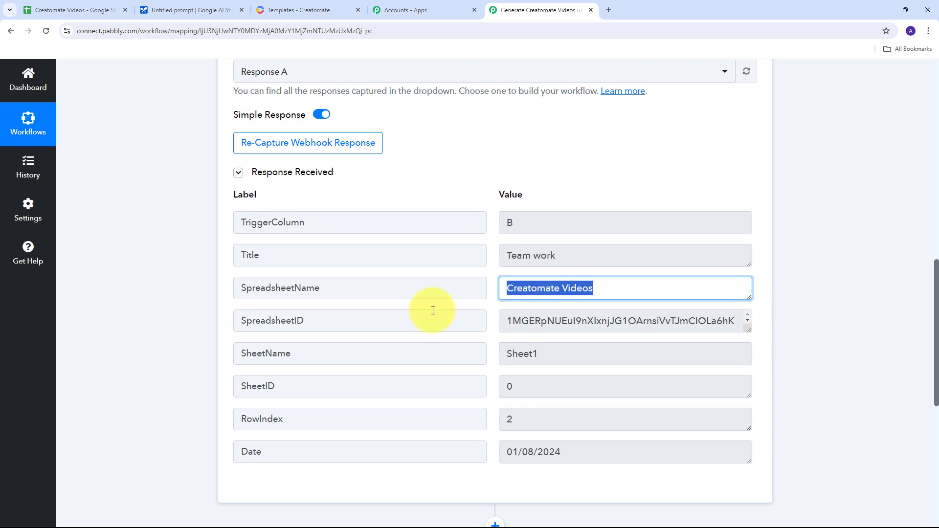
pyautogui.moveTo(593, 453); pyautogui.dragTo(430, 453)
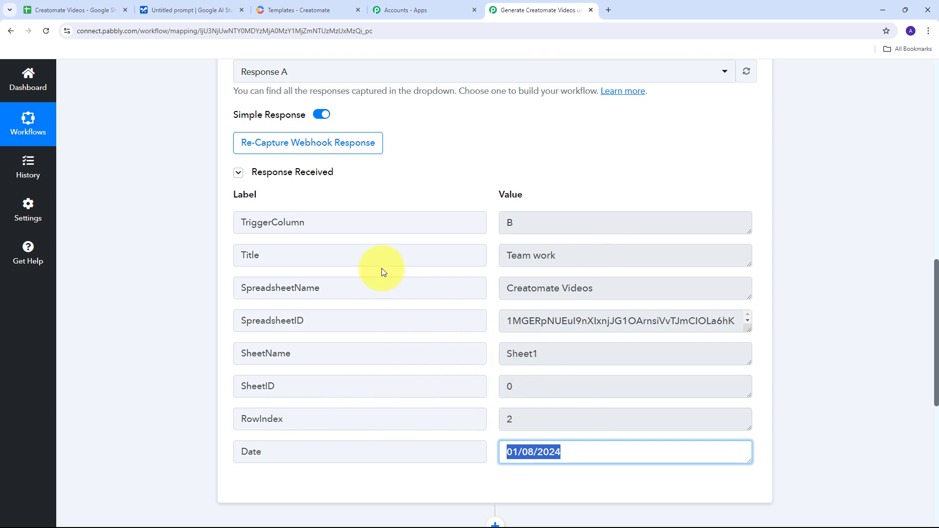
pyautogui.moveTo(656, 256); pyautogui.dragTo(441, 254)
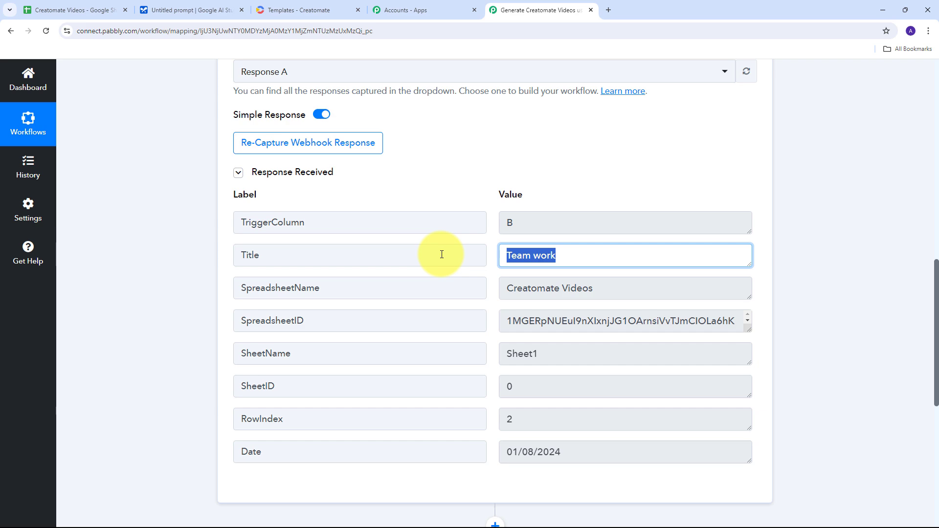
# Step: Choose Google Generative AI as the app for the workflow's second step
pyautogui.scroll(-4, 630, 270)
pyautogui.scroll(3, 775, 251)
pyautogui.scroll(-3, 807, 225)
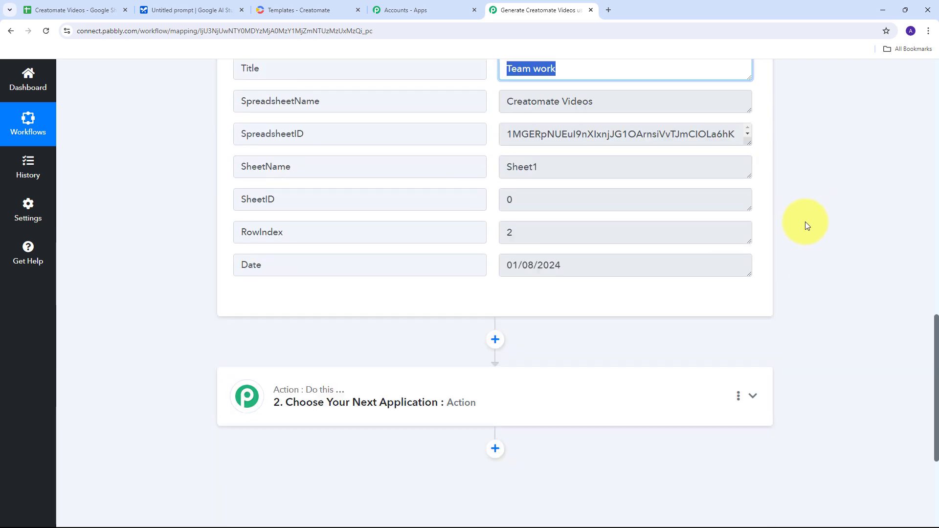
pyautogui.scroll(-3, 807, 225)
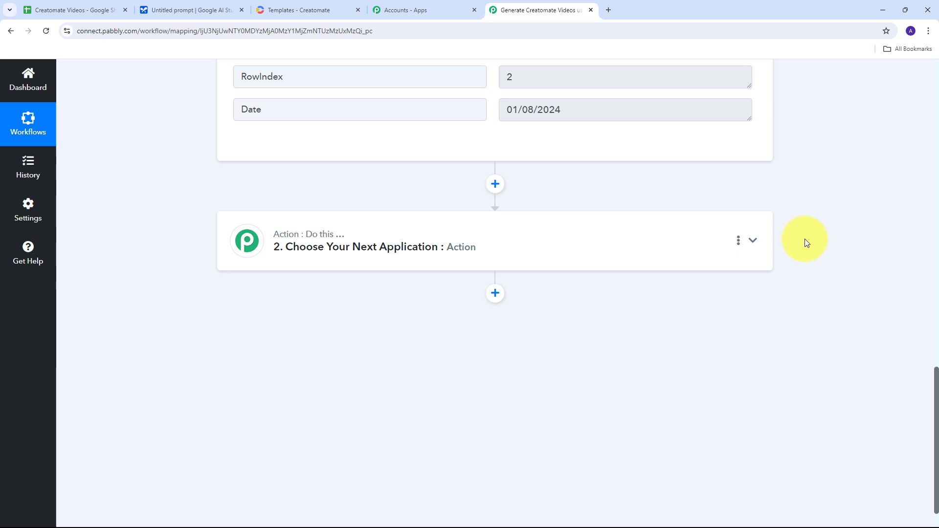
pyautogui.click(753, 240)
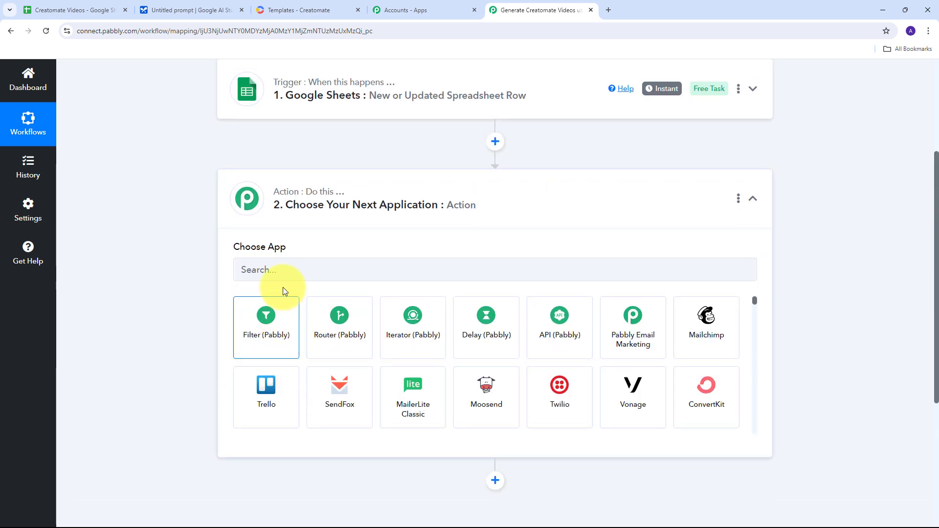
pyautogui.click(286, 268)
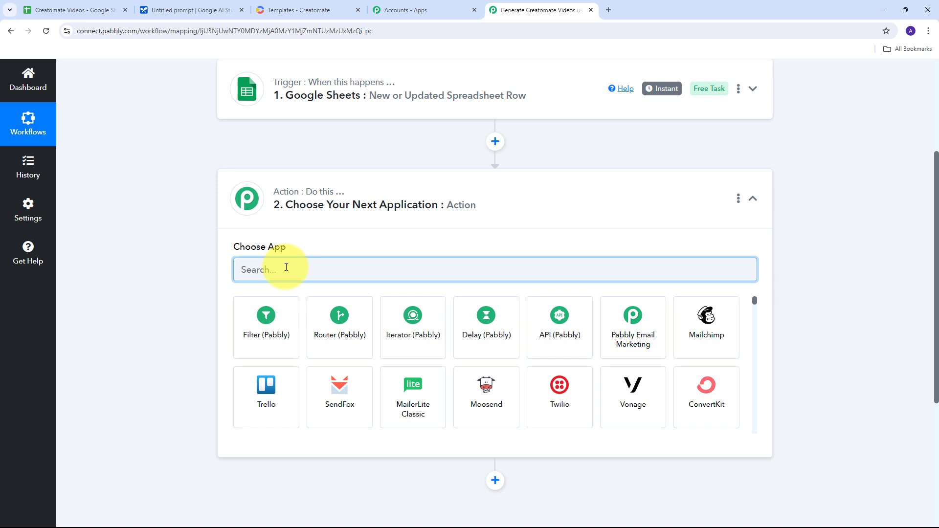
pyautogui.write('Google')
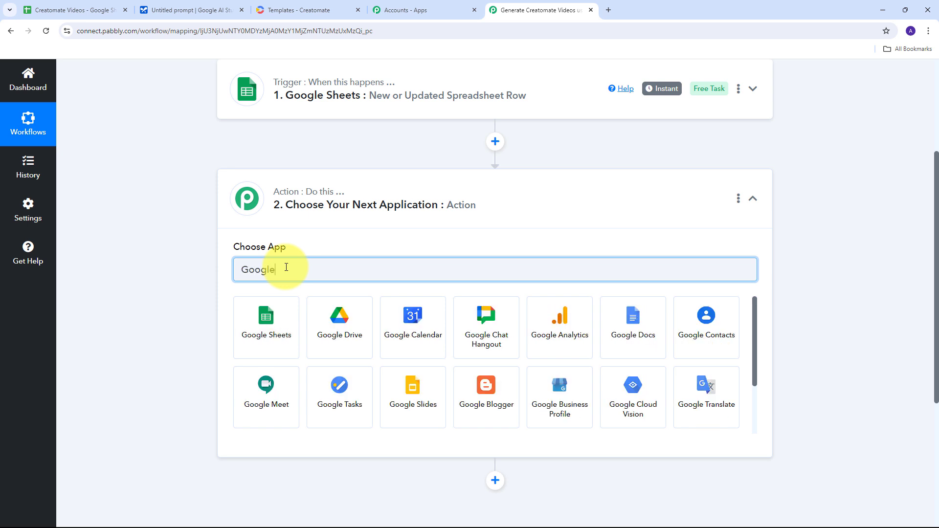
pyautogui.write(' Generative AI')
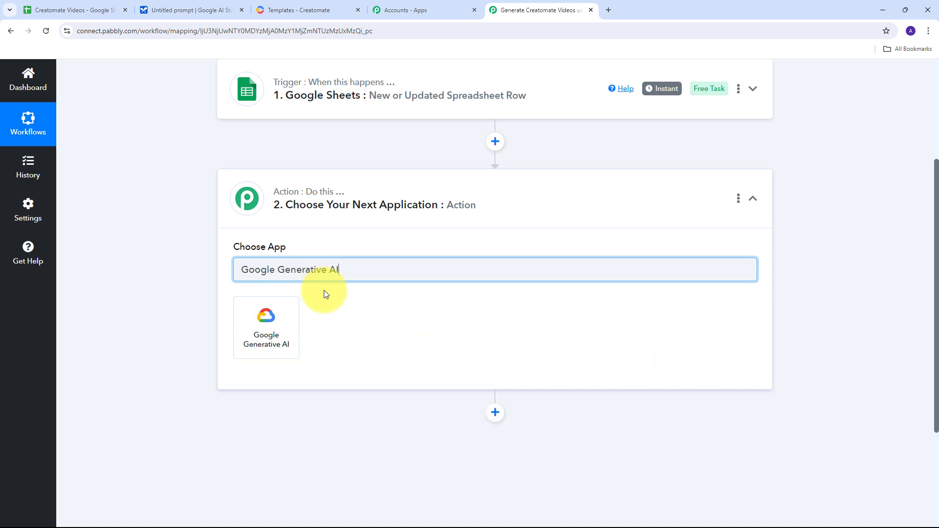
pyautogui.click(264, 326)
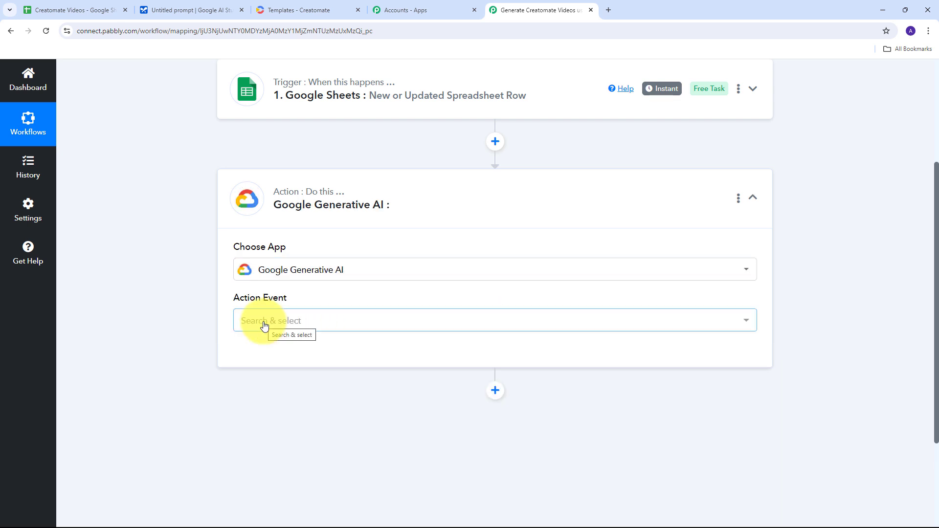
# Step: Set the action event to Generate Content and start adding a new Google Generative AI connection
pyautogui.click(419, 326)
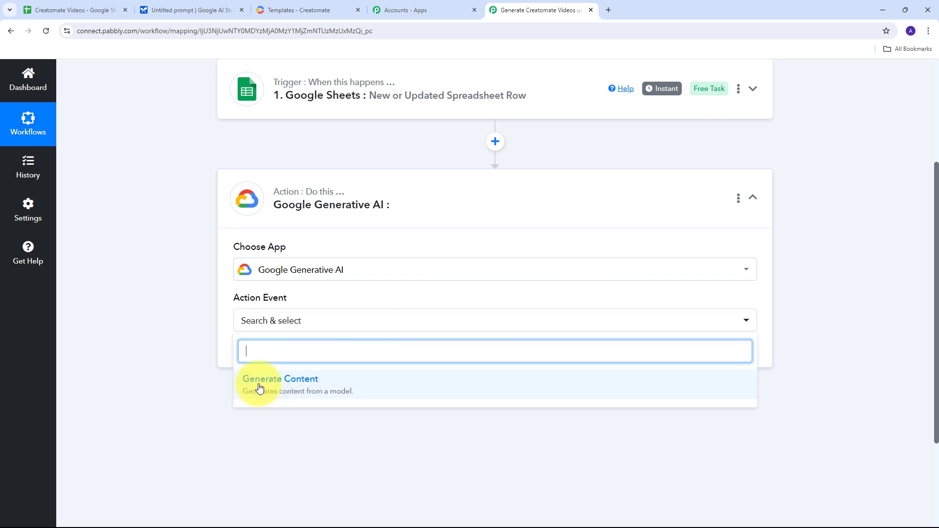
pyautogui.click(292, 387)
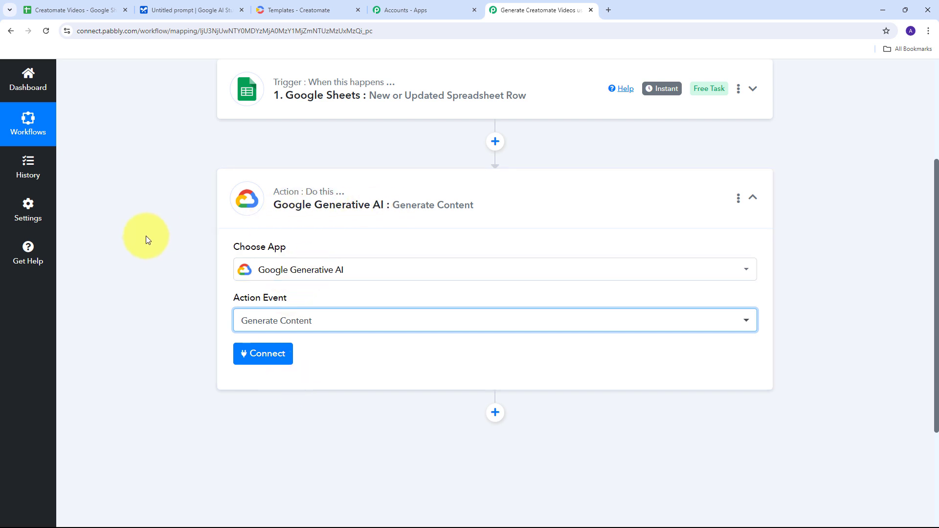
pyautogui.click(265, 356)
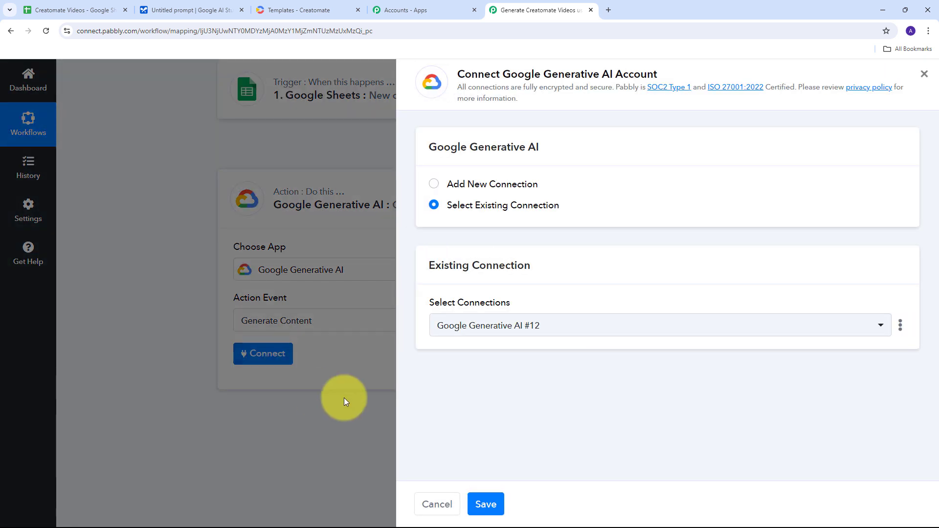
pyautogui.click(463, 184)
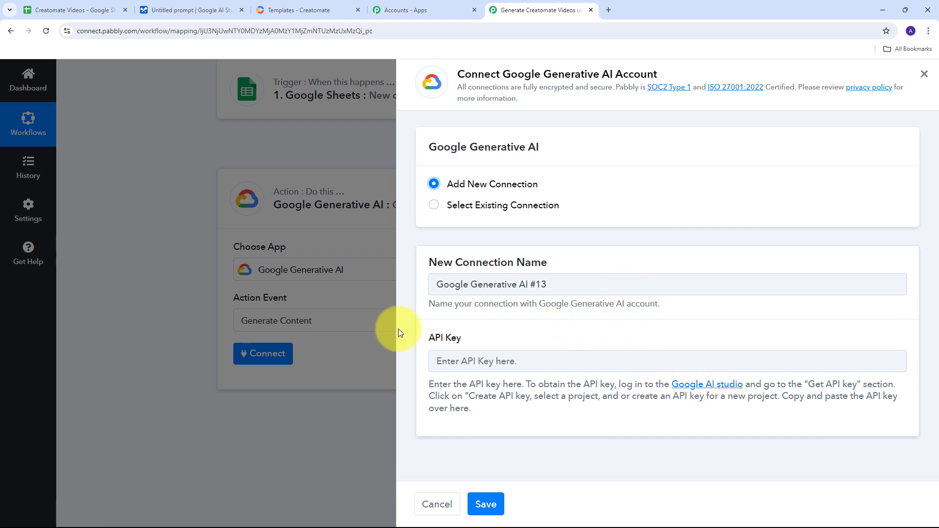
# Step: Switch to Google AI Studio and open its API keys page
pyautogui.click(194, 10)
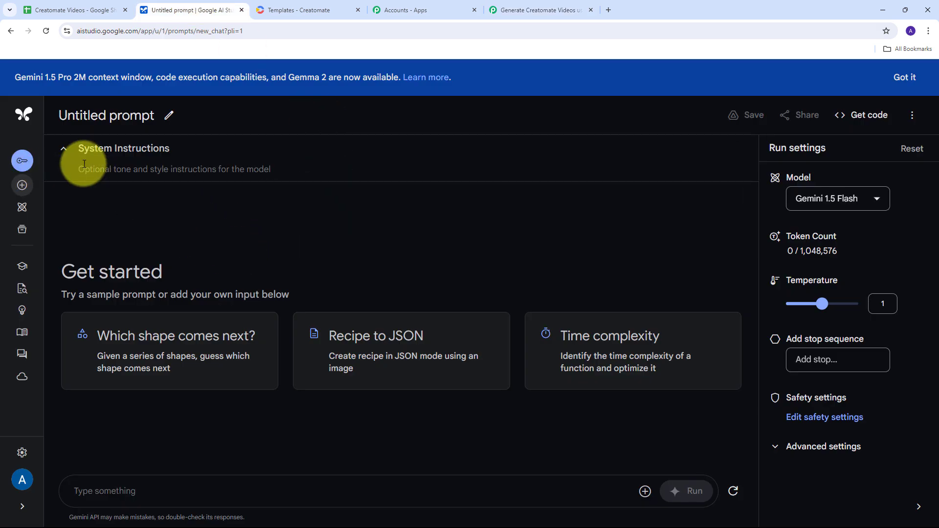
pyautogui.click(26, 165)
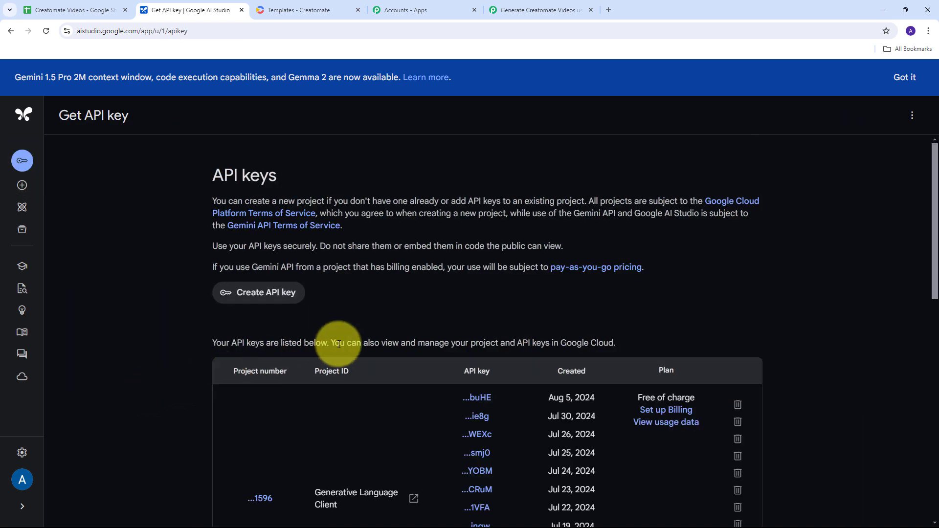
pyautogui.scroll(-3, 471, 286)
pyautogui.scroll(3, 473, 287)
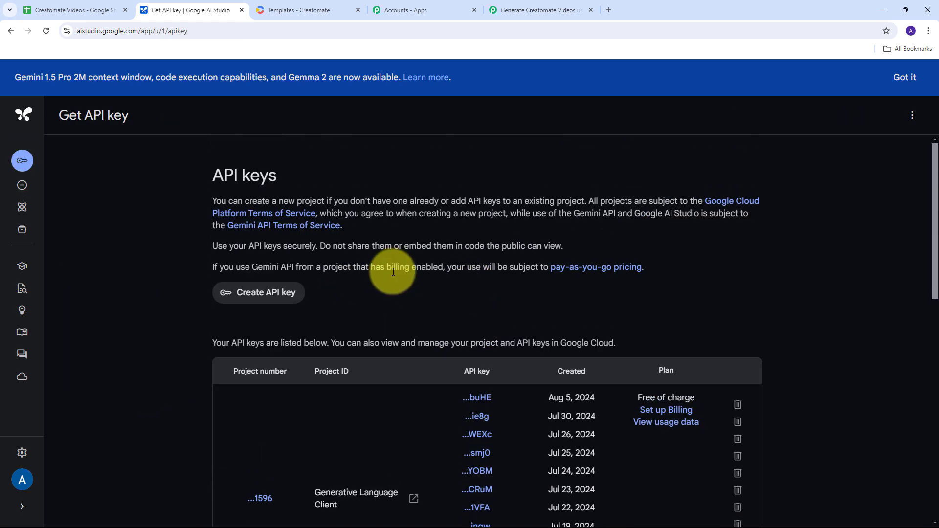
# Step: Create an API key in the first-listed existing project, My First Project, and copy the key
pyautogui.click(254, 293)
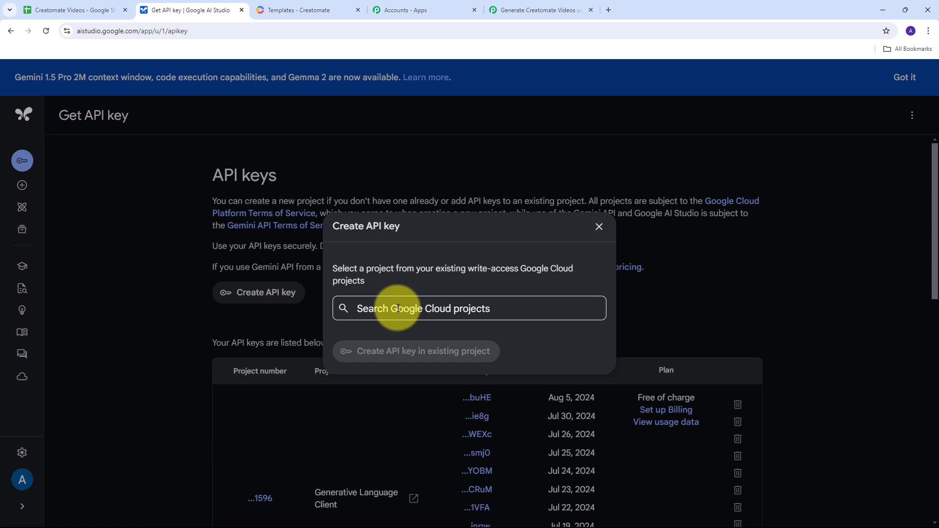
pyautogui.click(398, 309)
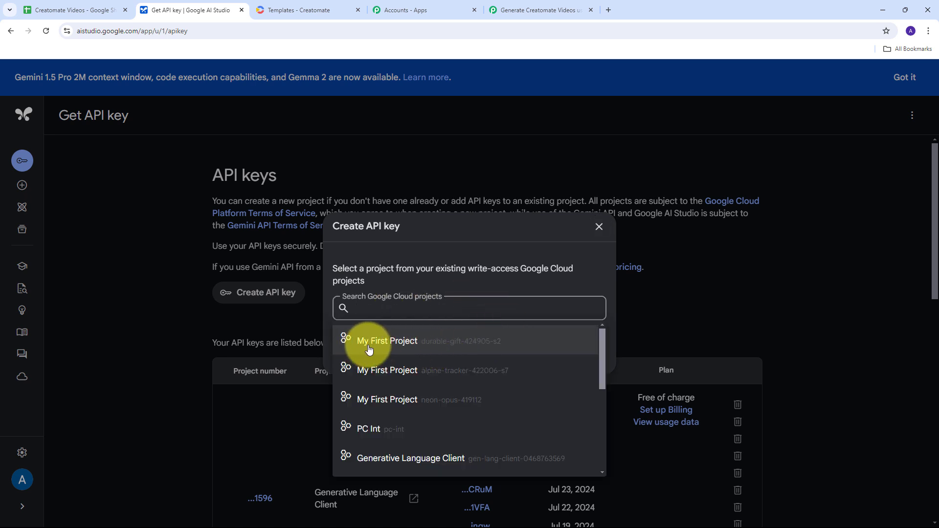
pyautogui.click(389, 341)
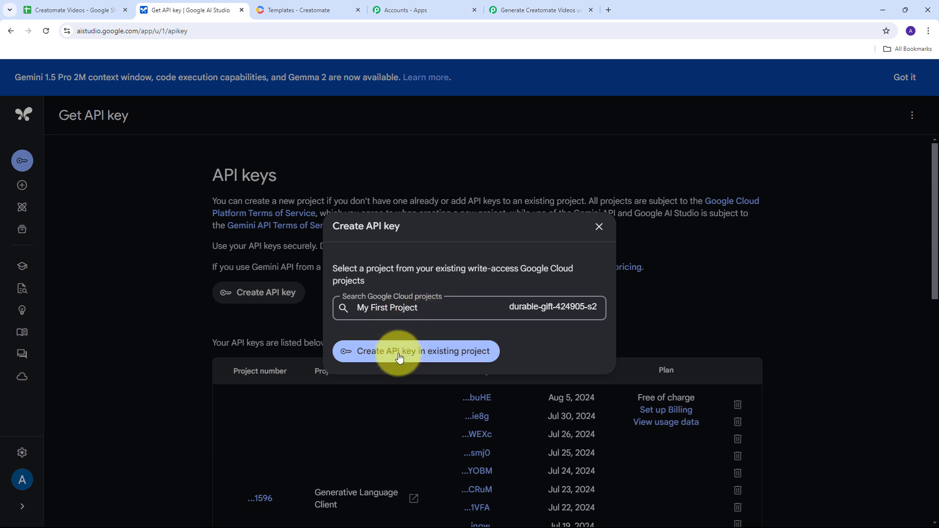
pyautogui.click(435, 356)
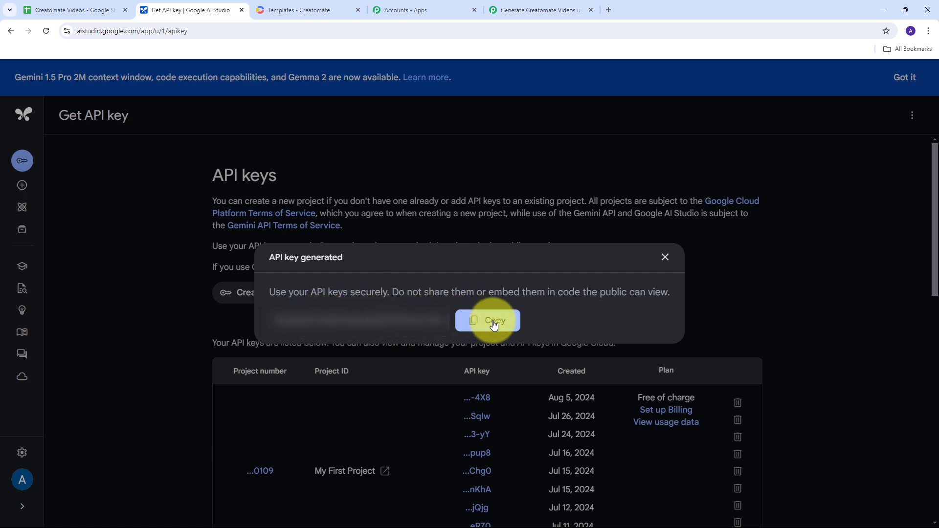
pyautogui.click(479, 322)
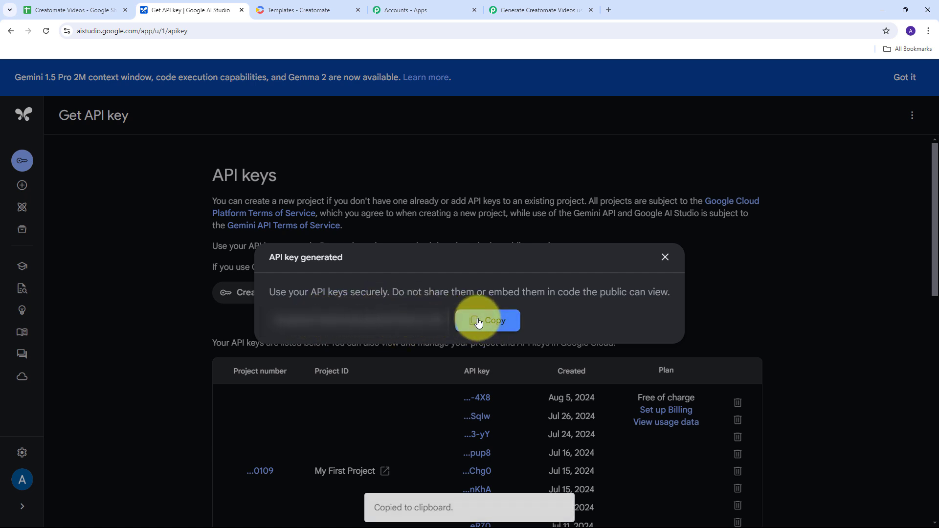
# Step: Return to the Pabbly Connect workflow, paste the copied API key into the new Google Generative AI connection, and save it
pyautogui.click(527, 7)
pyautogui.click(453, 361)
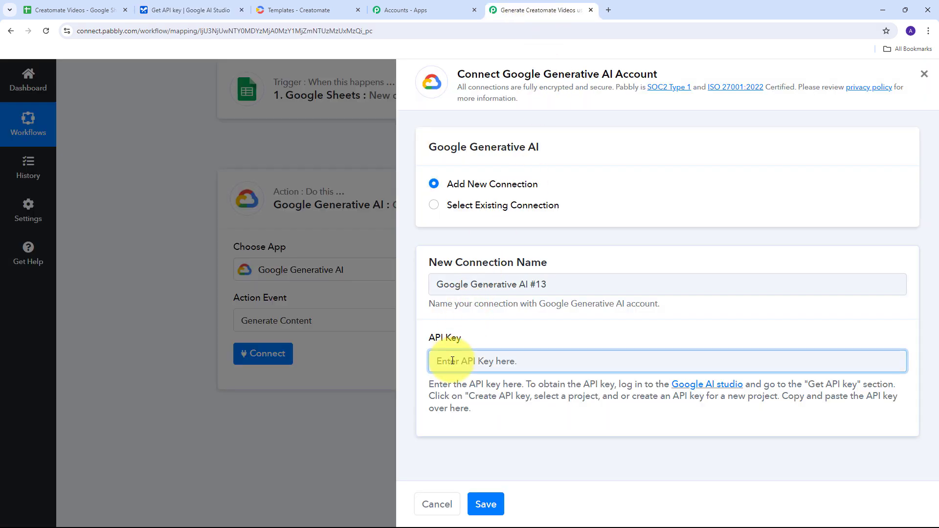
pyautogui.hotkey('ctrl', 'v')
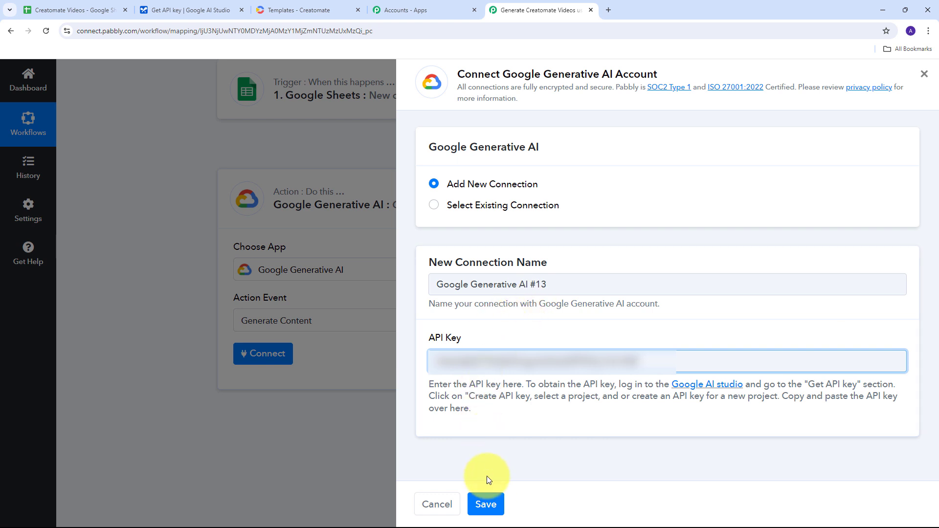
pyautogui.click(493, 505)
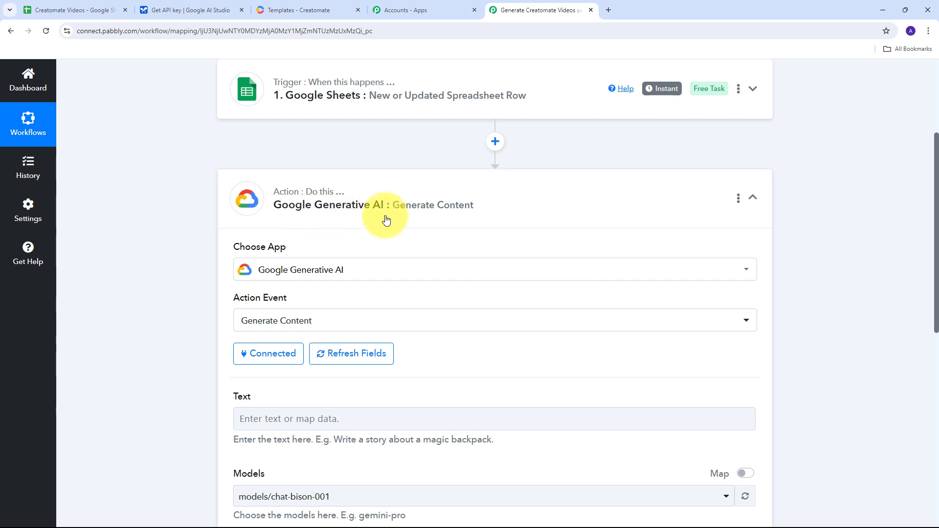
# Step: Enter the prompt "Write a phrase on for creating a motivational quote video", mapping the Google Sheets Title after "on"
pyautogui.scroll(-3, 168, 211)
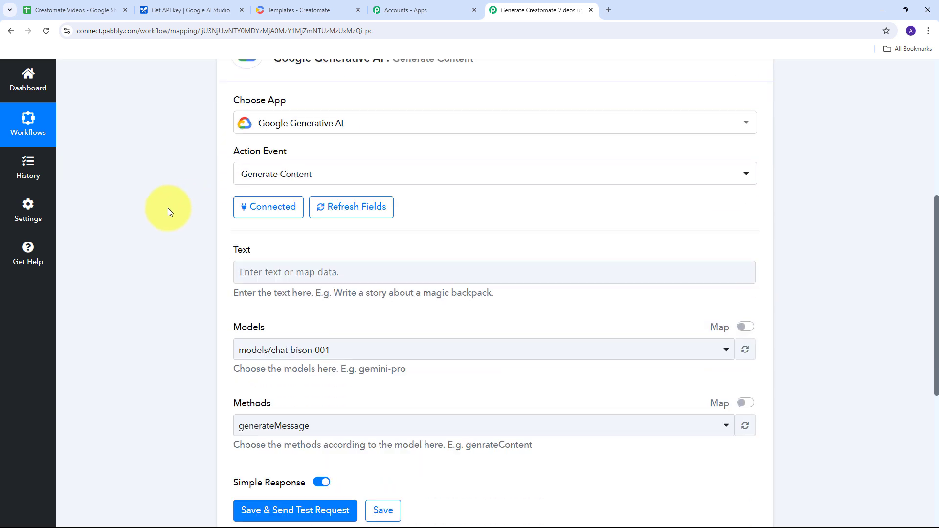
pyautogui.scroll(-1, 168, 211)
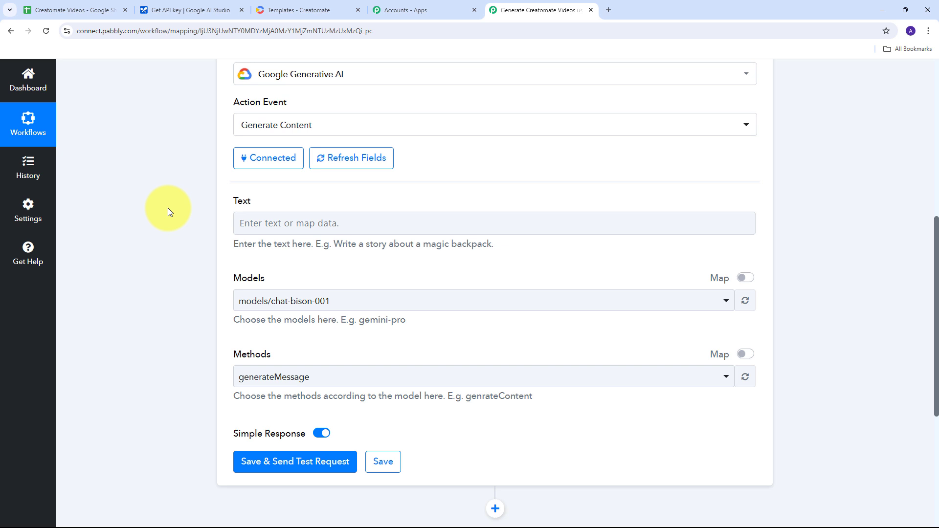
pyautogui.click(280, 221)
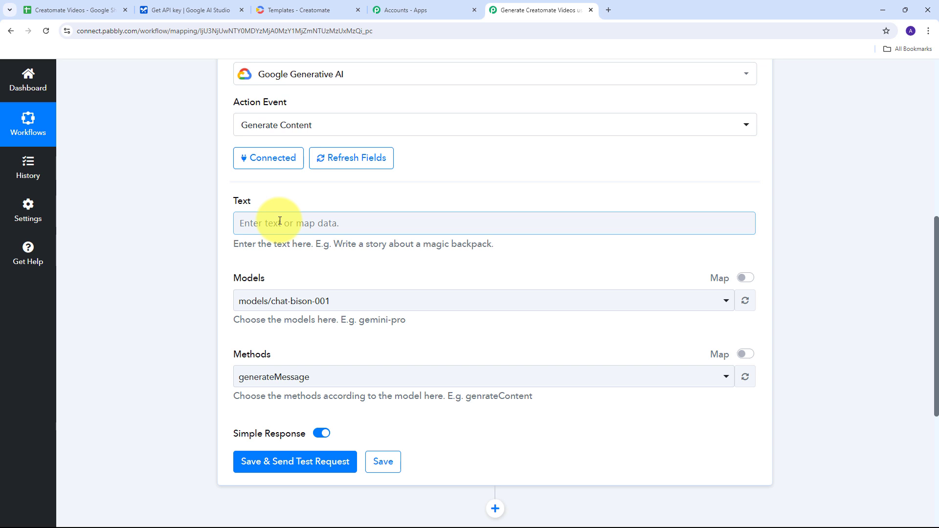
pyautogui.hotkey('ctrl', 'v')
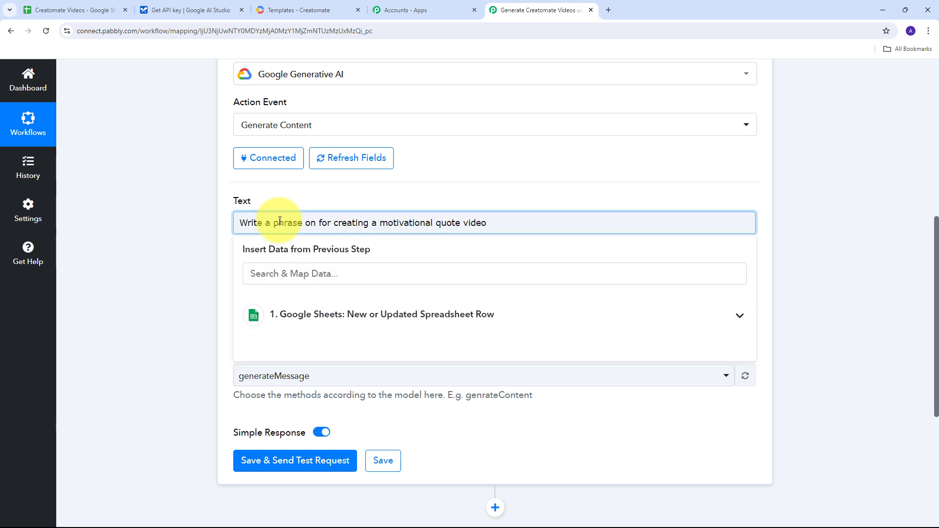
pyautogui.click(315, 222)
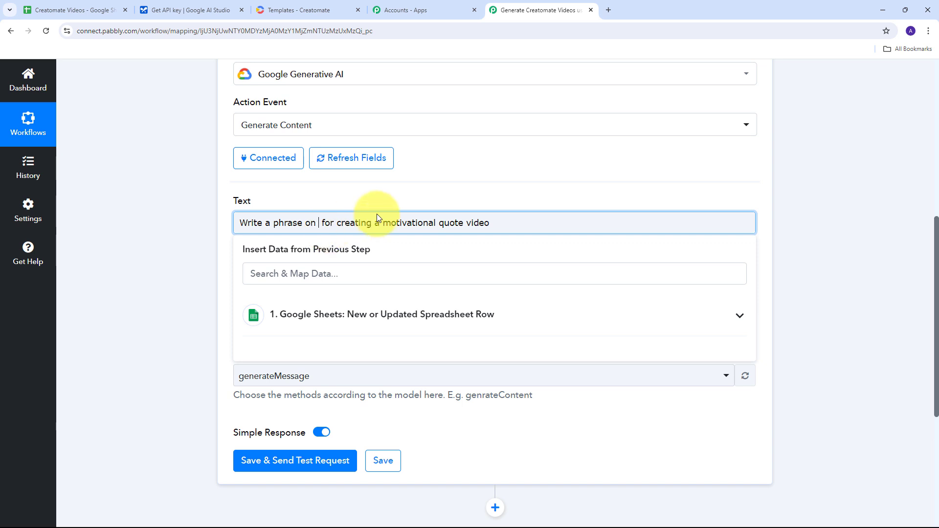
pyautogui.click(518, 322)
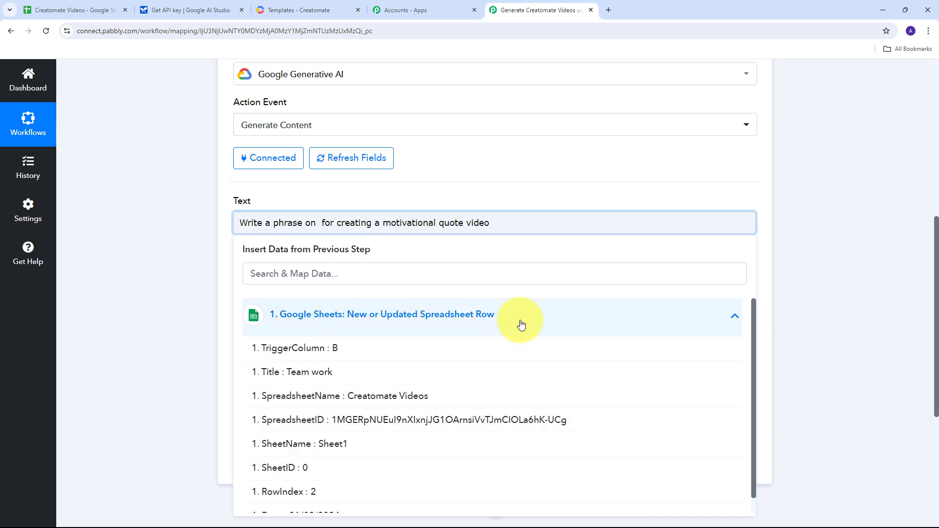
pyautogui.click(310, 375)
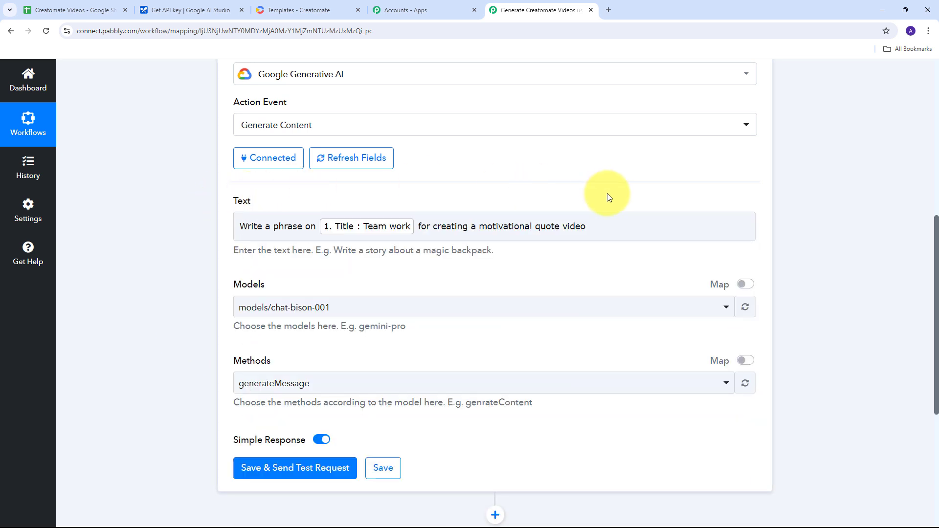
# Step: Set the Google Generative AI model to models/gemini-pro
pyautogui.scroll(-3, 382, 265)
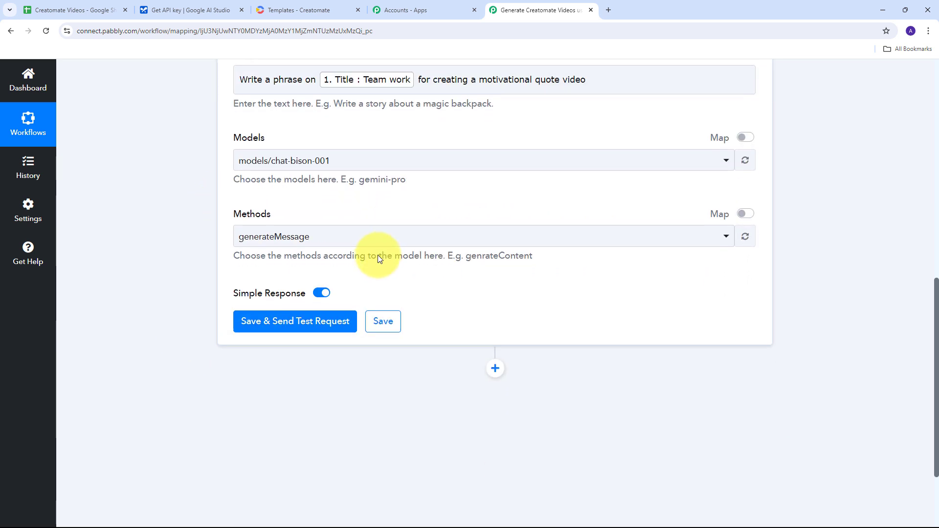
pyautogui.scroll(2, 378, 256)
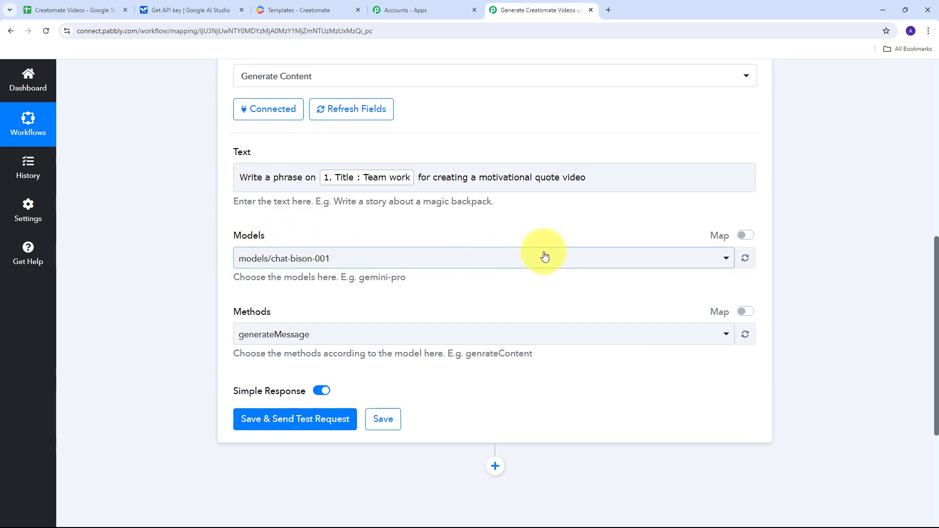
pyautogui.click(486, 266)
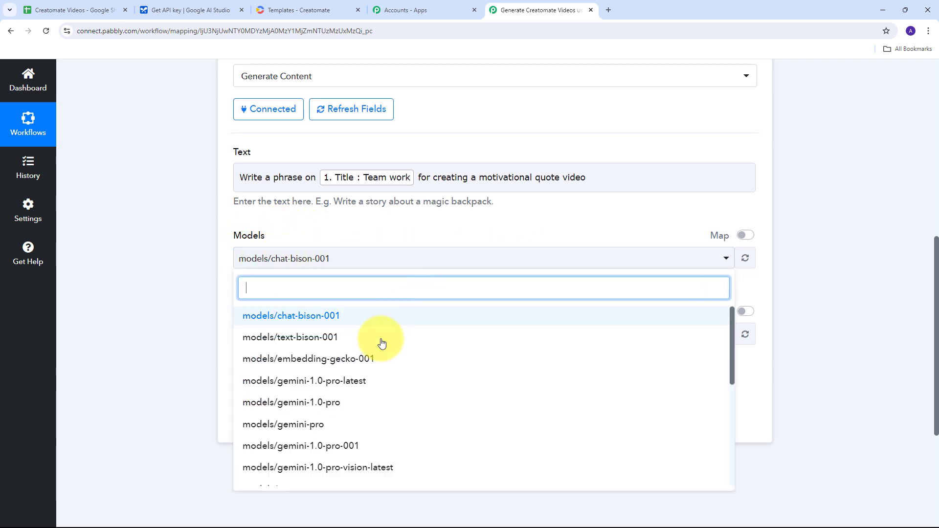
pyautogui.scroll(-1, 381, 341)
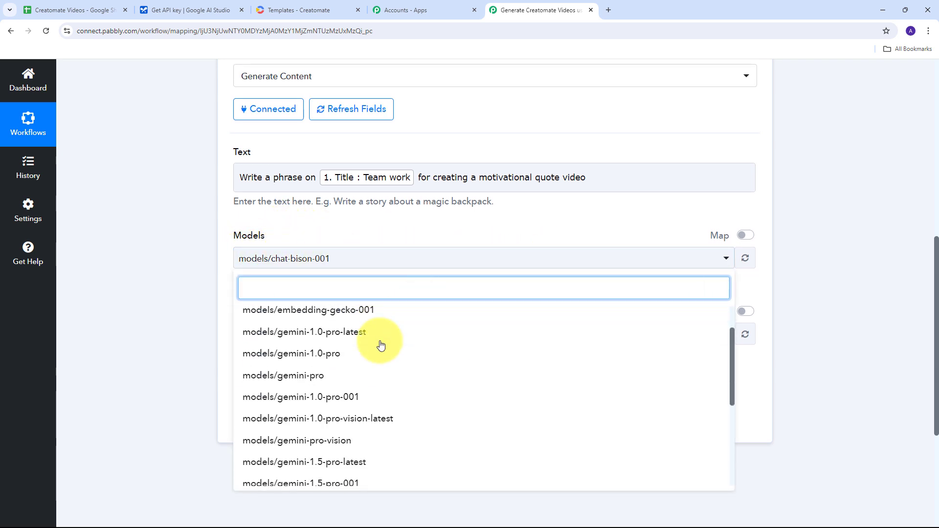
pyautogui.click(304, 377)
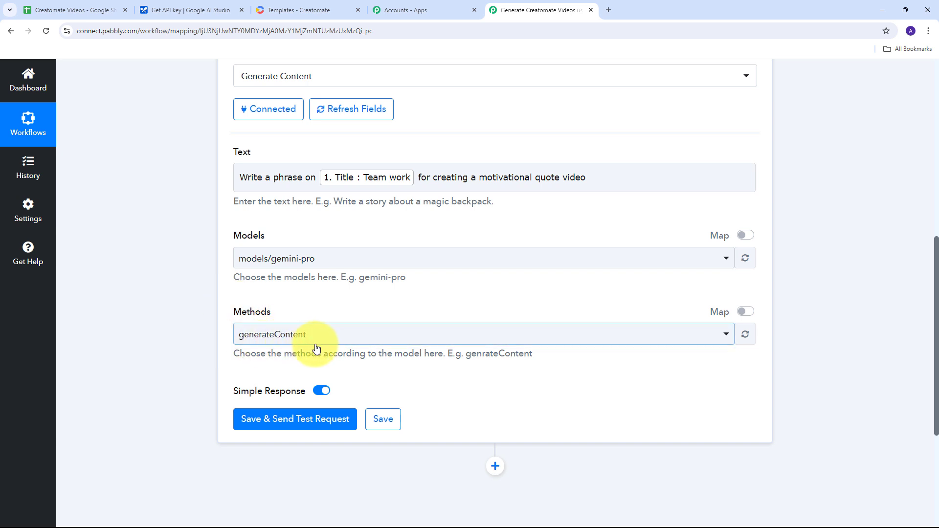
pyautogui.scroll(-1, 446, 307)
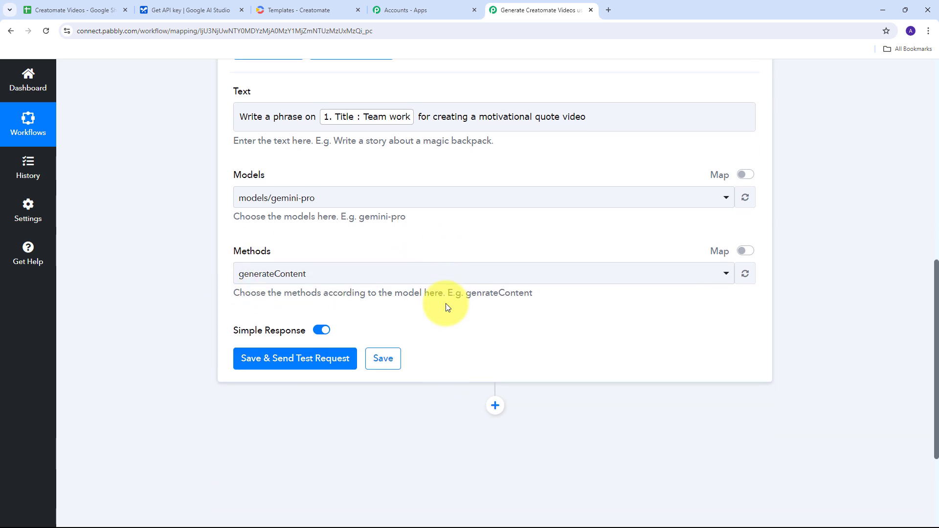
# Step: Save the Google Generative AI action and send a test request with the generateContent method
pyautogui.scroll(-2, 446, 307)
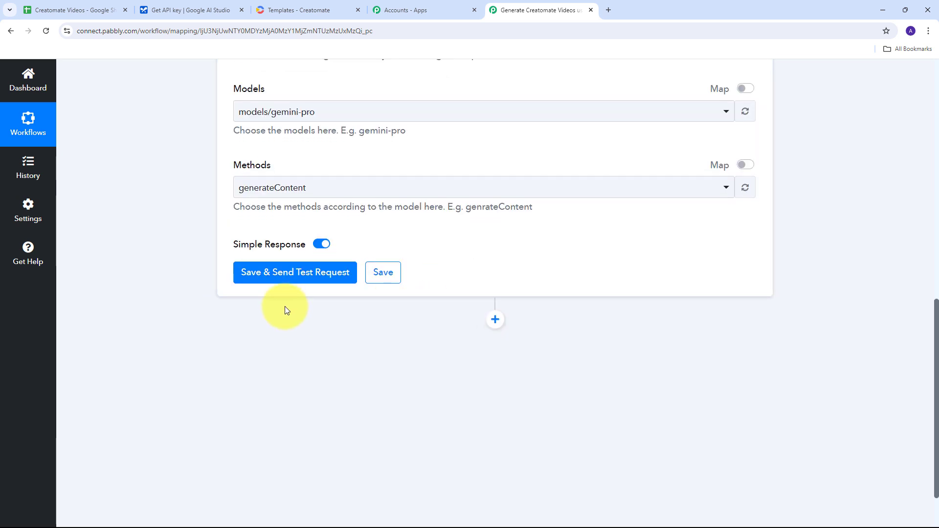
pyautogui.click(295, 278)
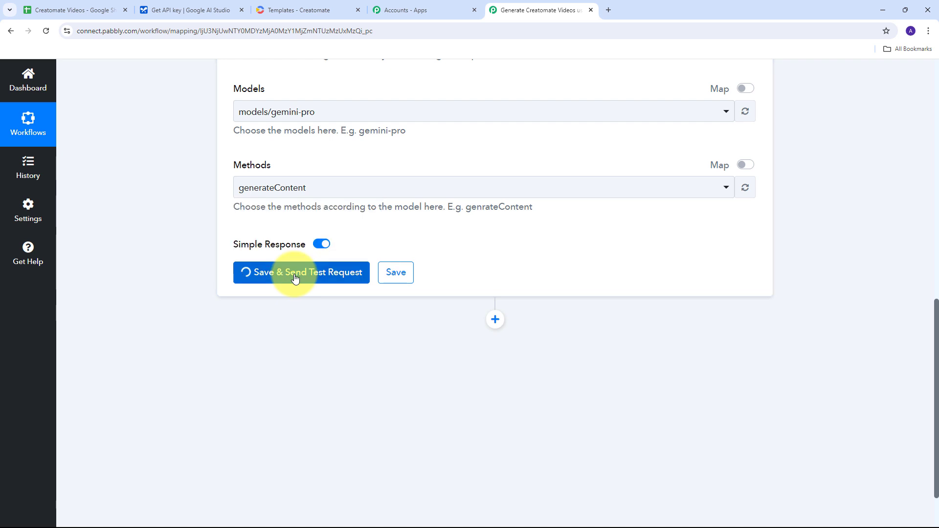
pyautogui.scroll(-2, 556, 304)
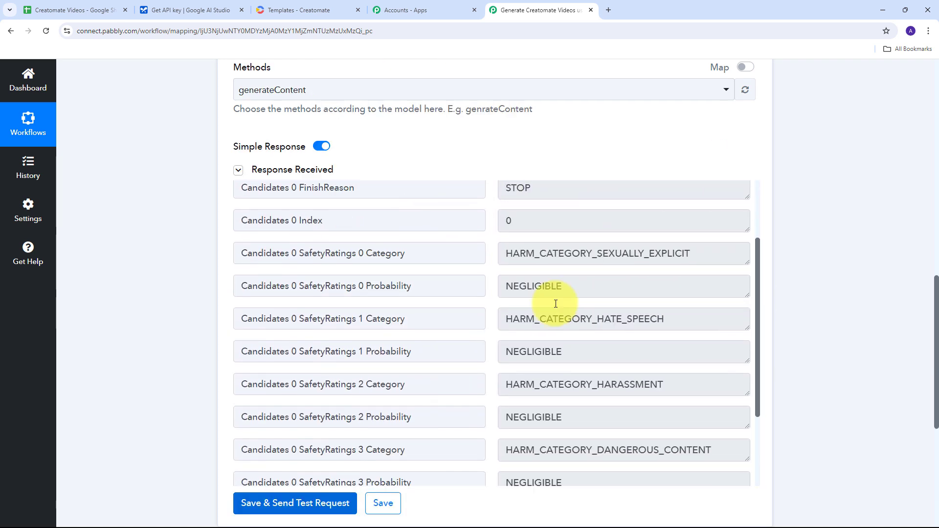
# Step: Enlarge the Candidates 0 Content Parts 0 Text value in the received response and examine the generated phrase
pyautogui.scroll(3, 556, 303)
pyautogui.moveTo(748, 228); pyautogui.dragTo(751, 311)
pyautogui.click(625, 245)
pyautogui.moveTo(624, 245); pyautogui.dragTo(474, 210)
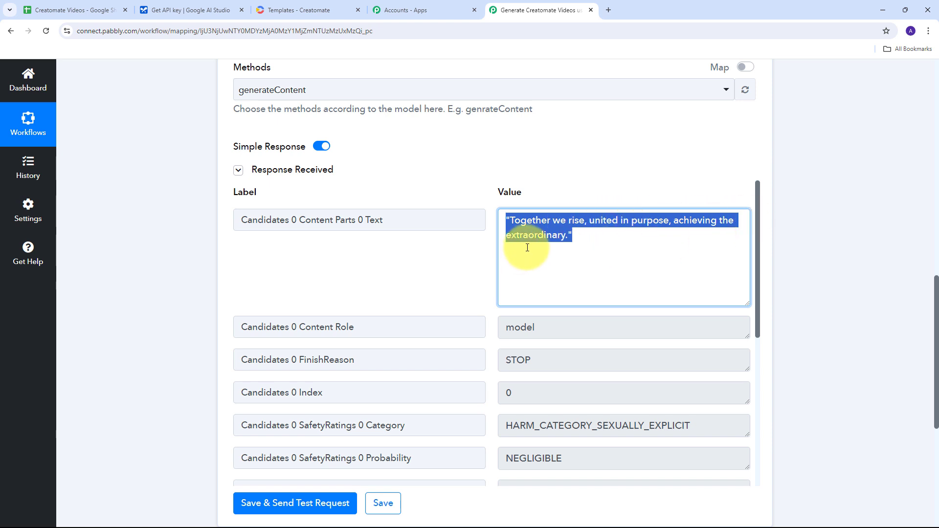
pyautogui.click(492, 245)
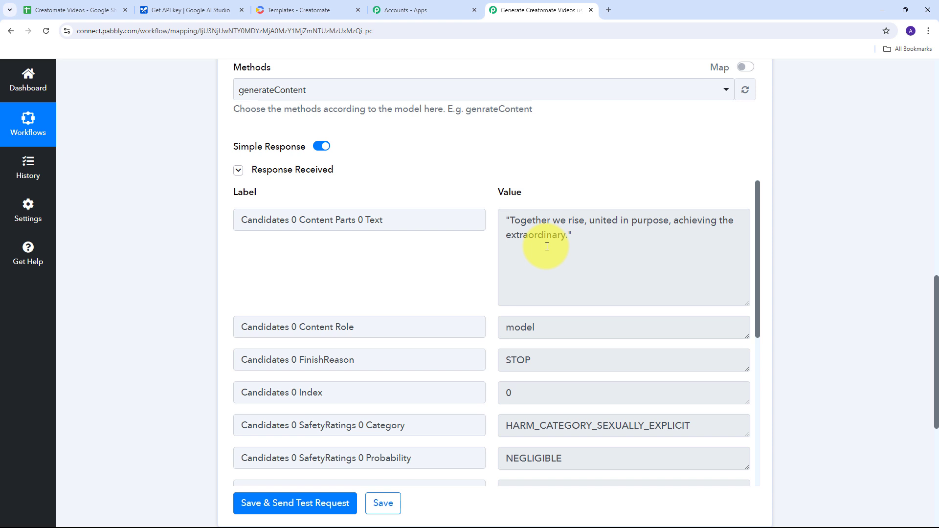
pyautogui.tripleClick(547, 246)
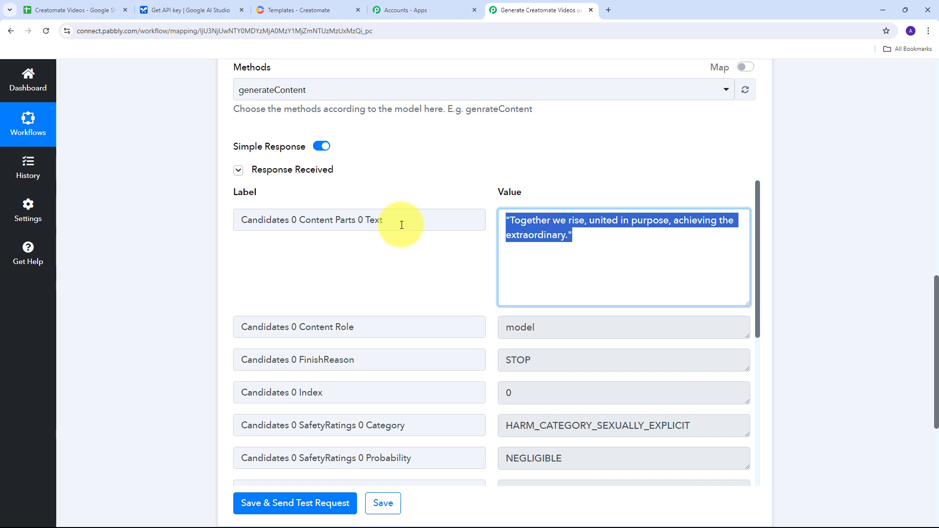
pyautogui.click(492, 242)
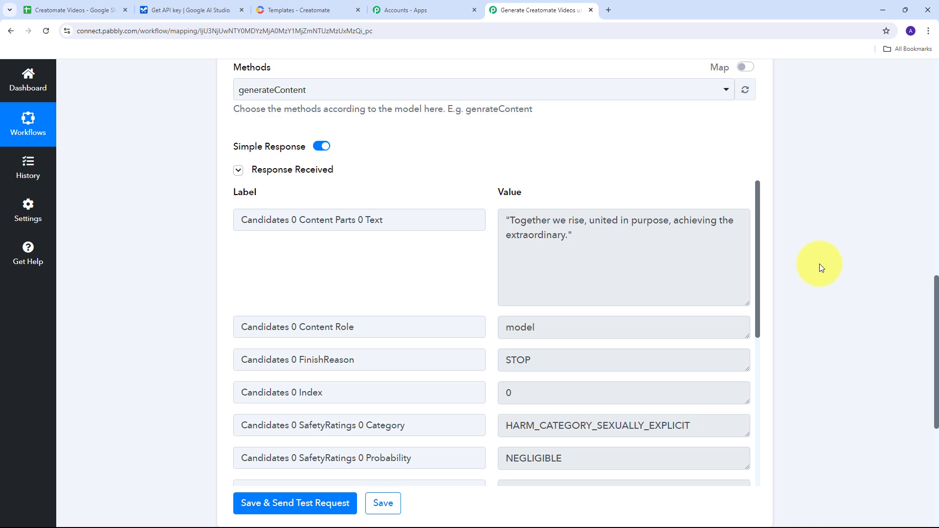
# Step: Add a Creatomate action after the Google Generative AI step with the action event Get Specific Template
pyautogui.scroll(-6, 821, 268)
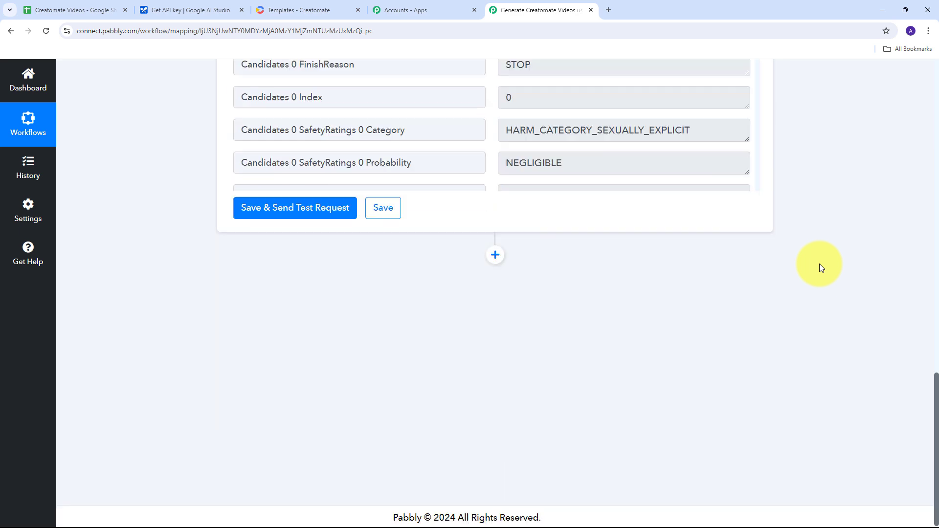
pyautogui.click(494, 252)
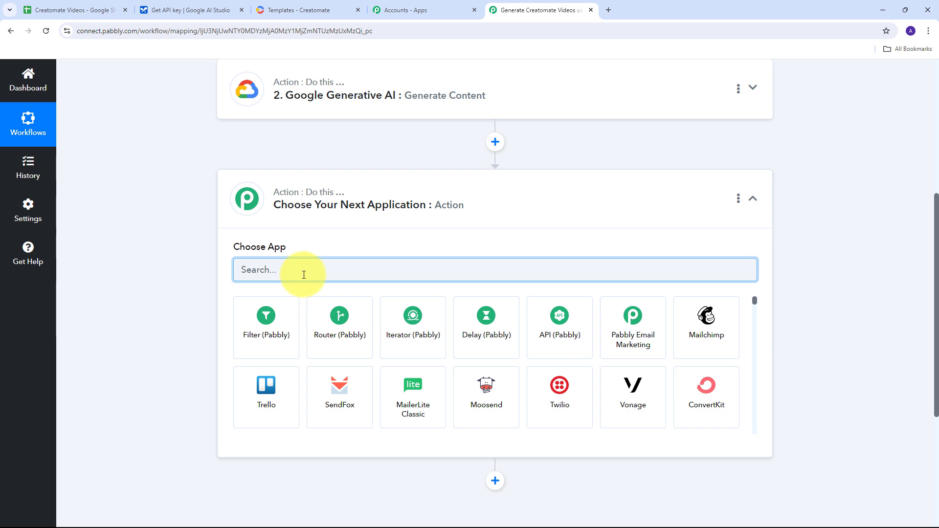
pyautogui.write('Creat')
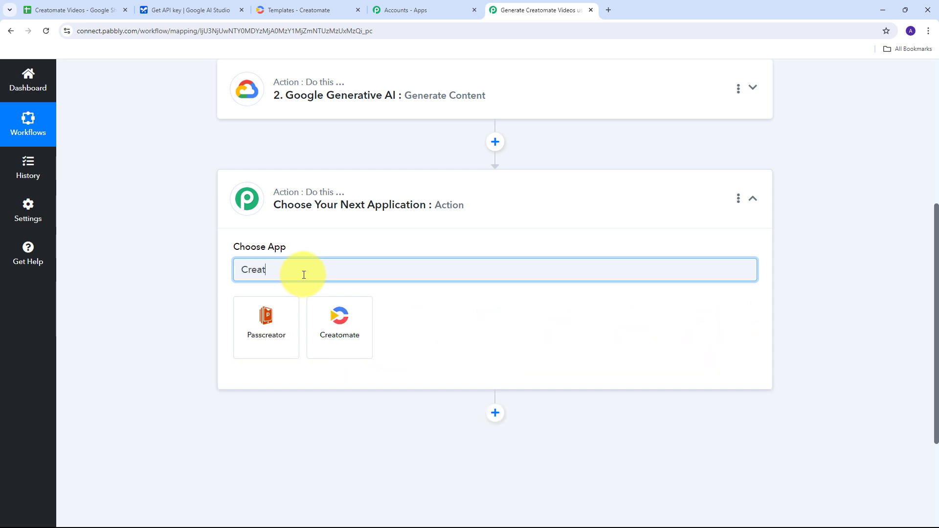
pyautogui.write('omate')
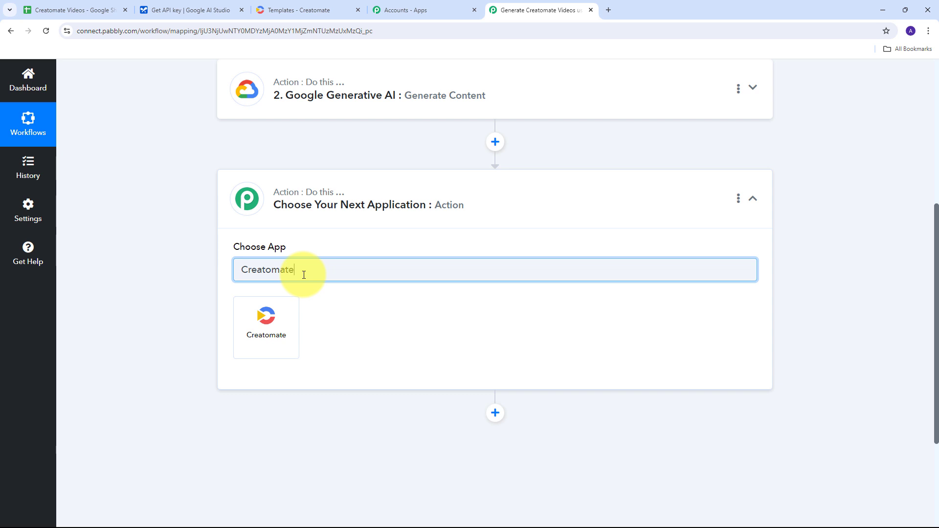
pyautogui.click(274, 323)
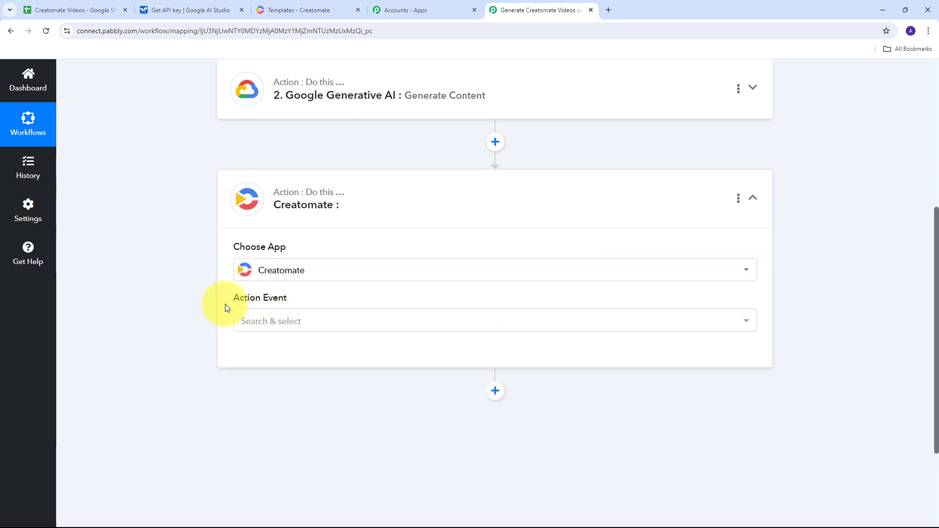
pyautogui.click(550, 329)
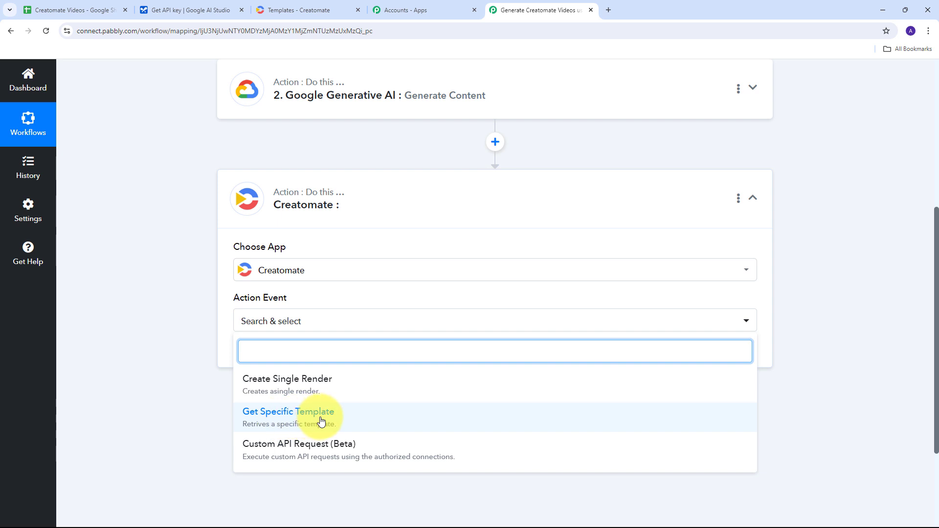
pyautogui.click(288, 422)
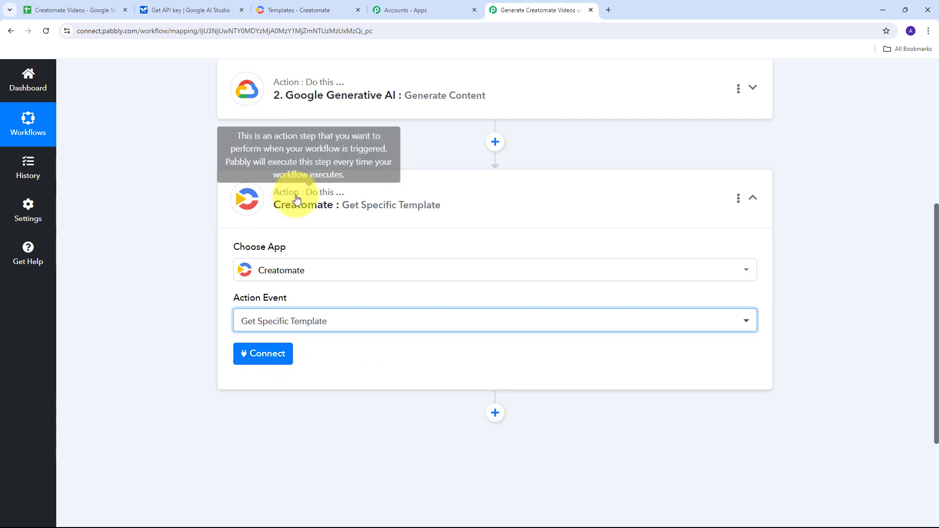
# Step: Start a new Creatomate connection, then reveal and copy the API key from the Default Project's settings in Creatomate
pyautogui.click(258, 357)
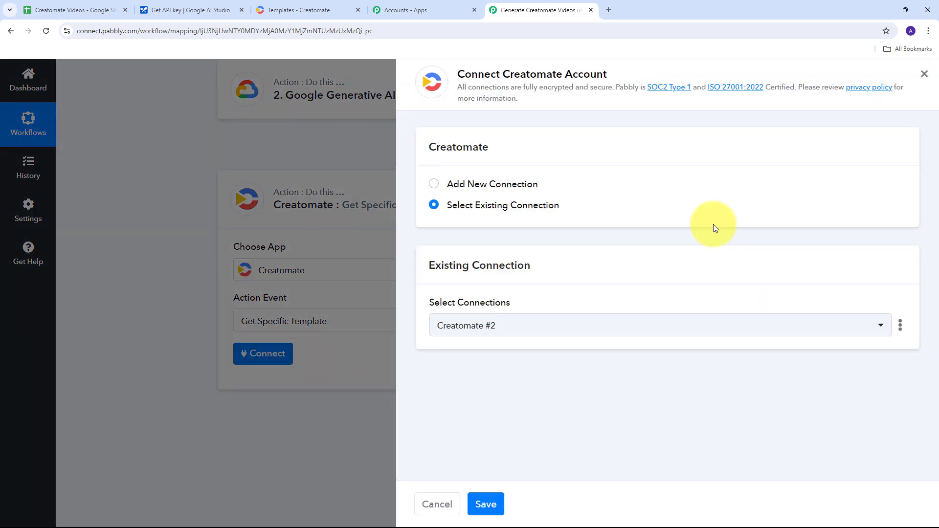
pyautogui.click(485, 190)
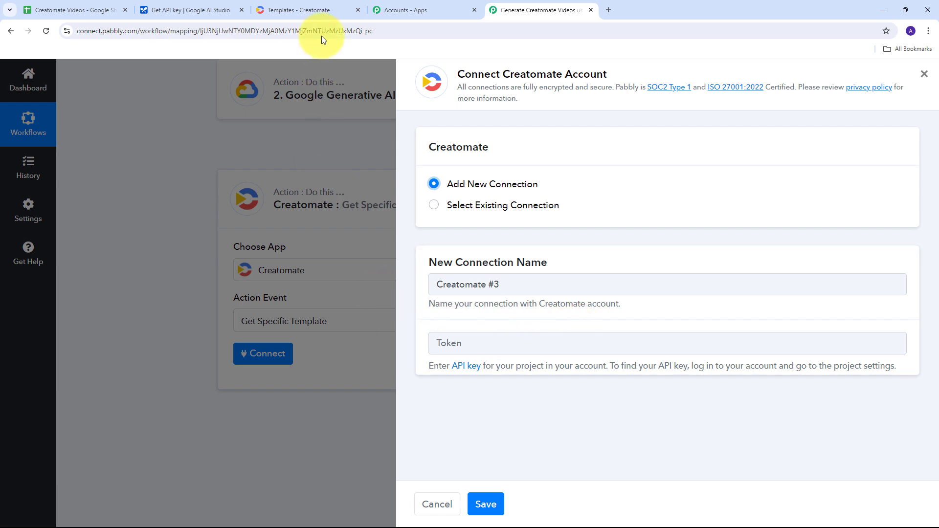
pyautogui.click(318, 14)
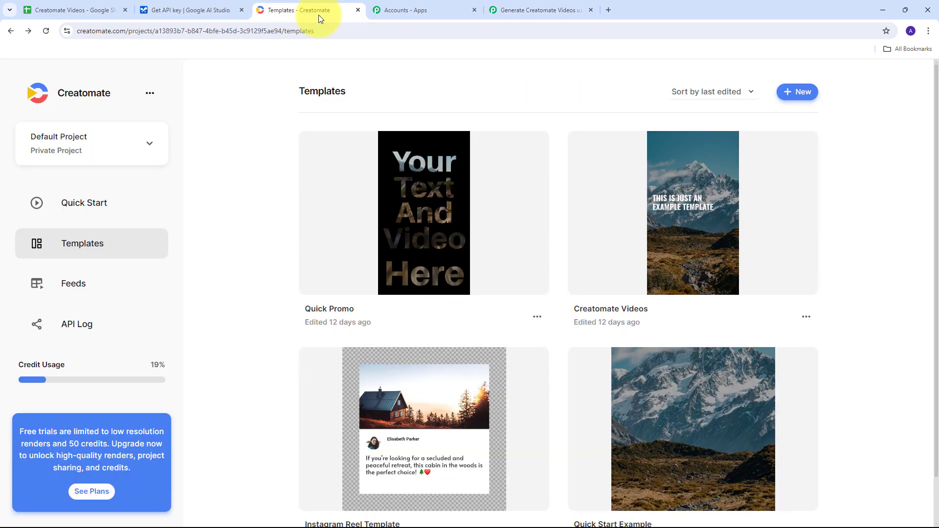
pyautogui.click(150, 97)
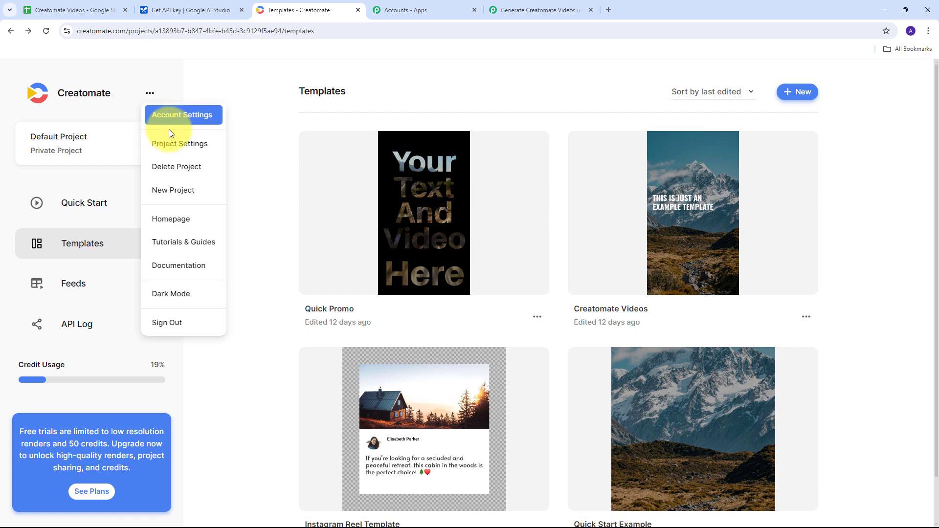
pyautogui.click(169, 145)
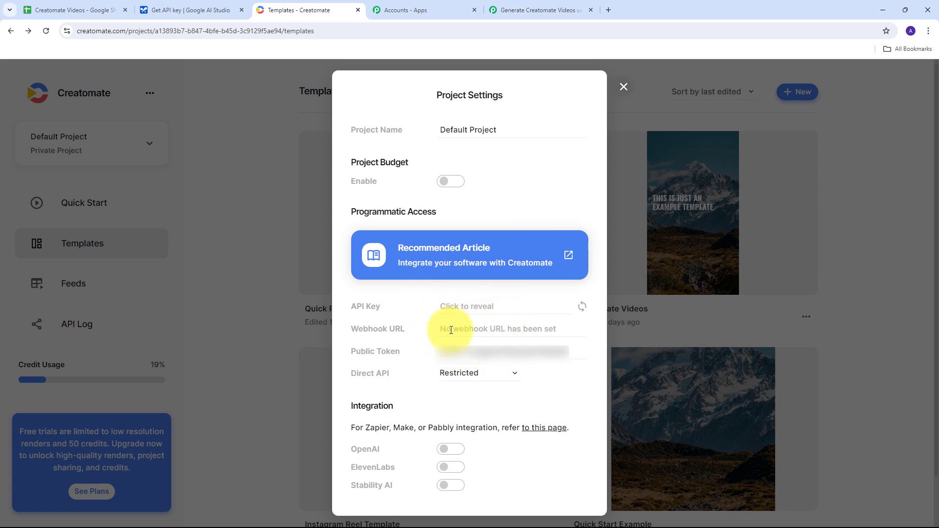
pyautogui.click(474, 313)
pyautogui.doubleClick(531, 306)
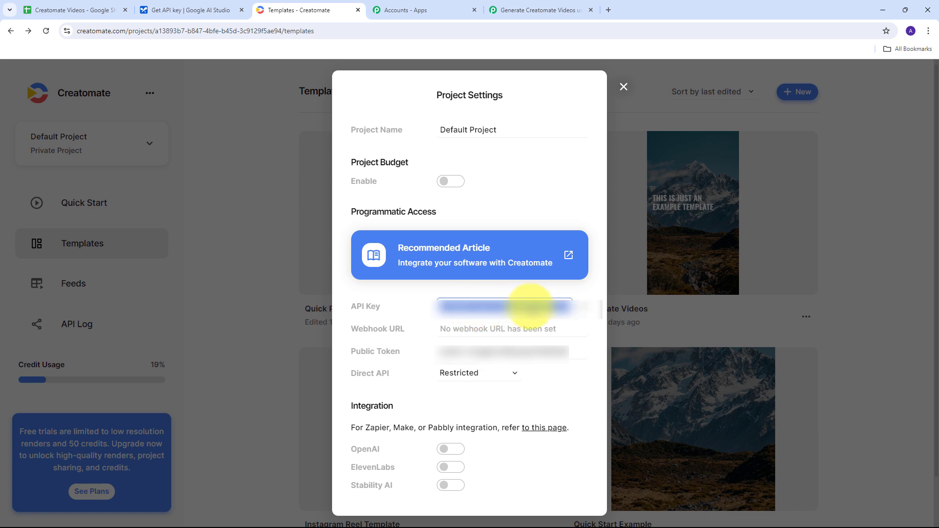
pyautogui.click(624, 88)
# Step: Return to the Pabbly Connect workflow, paste the copied API key as the Creatomate connection's token, and save the connection
pyautogui.click(538, 10)
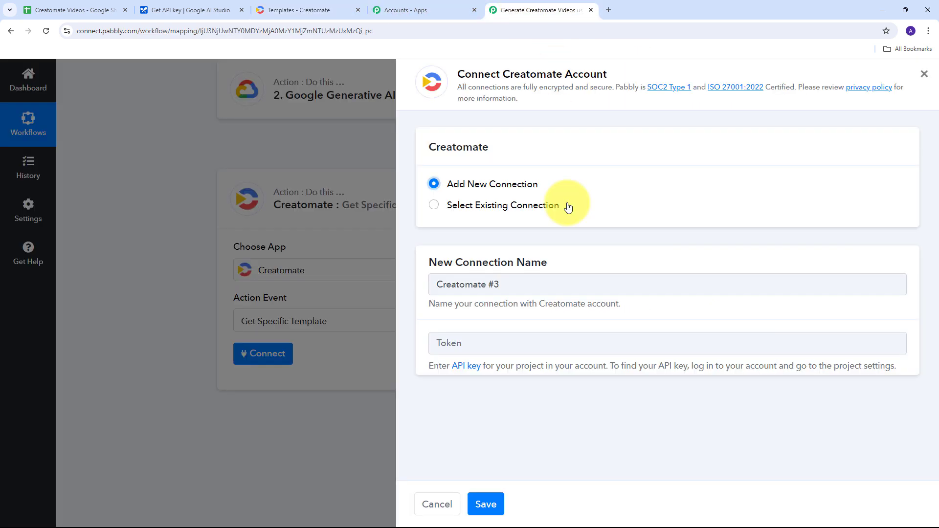
pyautogui.click(461, 349)
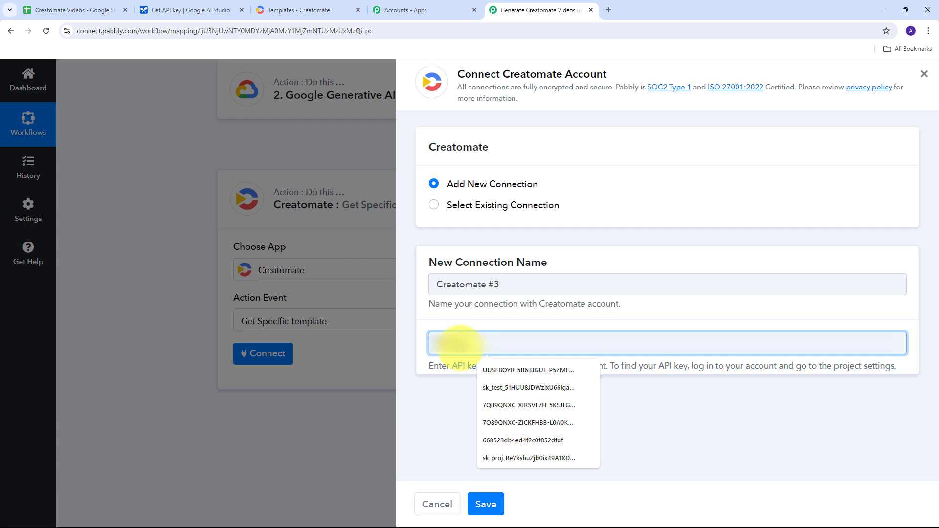
pyautogui.hotkey('ctrl', 'v')
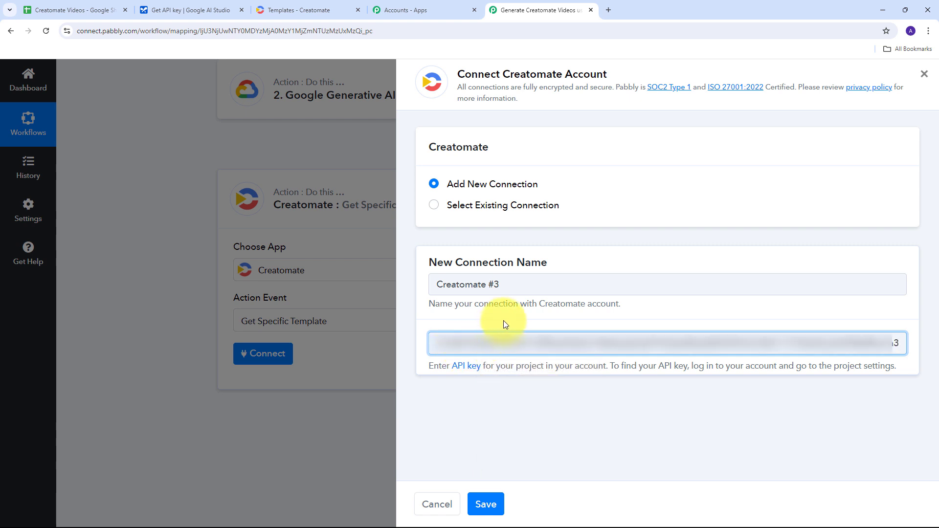
pyautogui.click(488, 504)
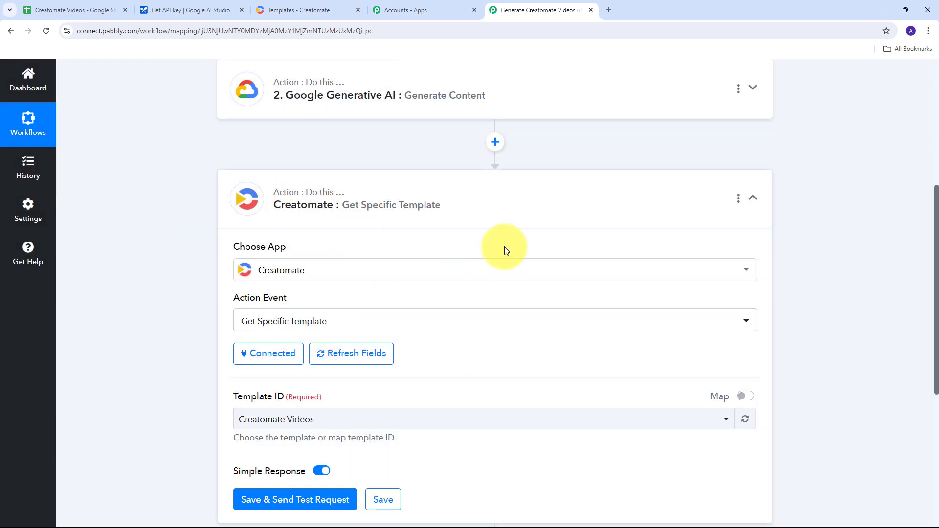
# Step: Switch to Creatomate, open the Creatomate Videos template, and play its preview to examine the animated text and background
pyautogui.scroll(-3, 504, 247)
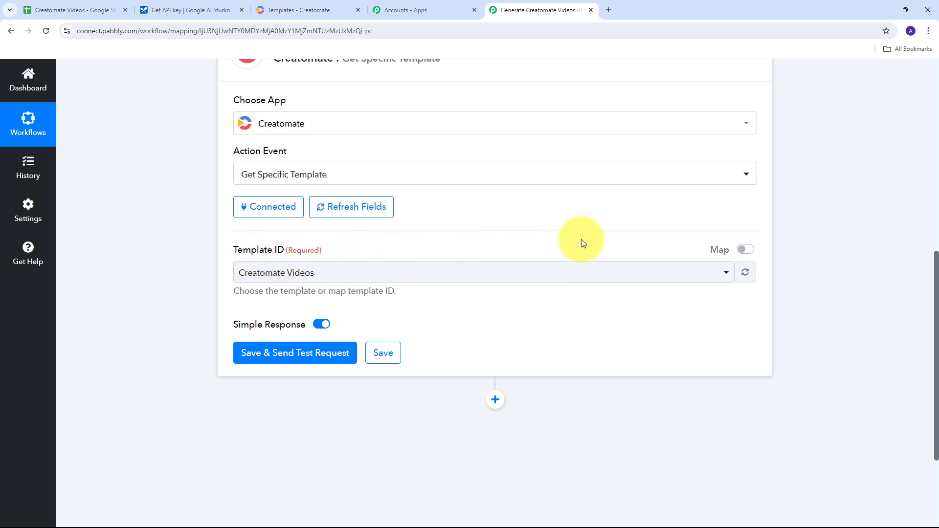
pyautogui.click(309, 14)
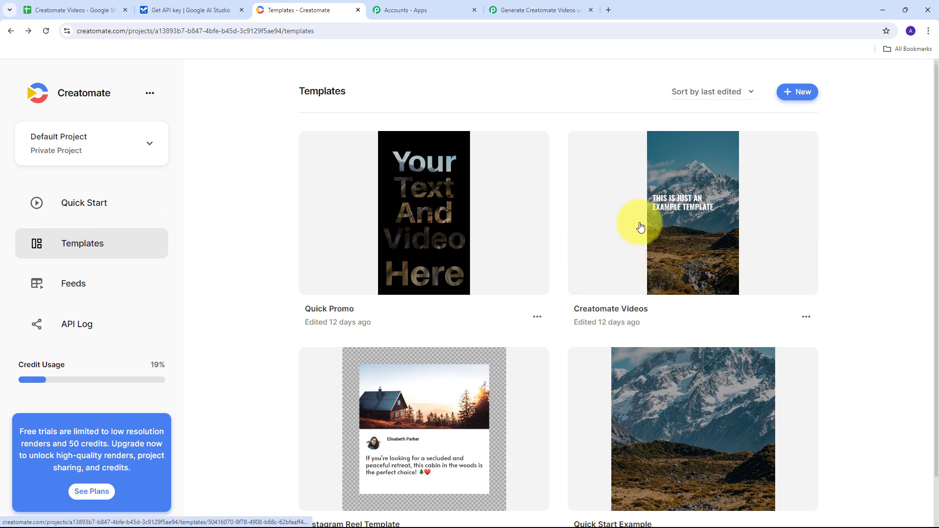
pyautogui.click(691, 207)
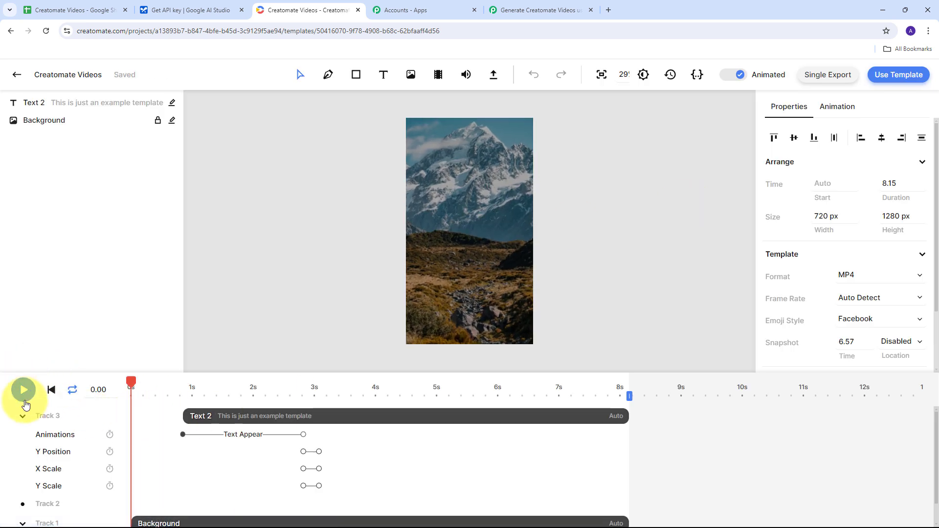
pyautogui.click(24, 402)
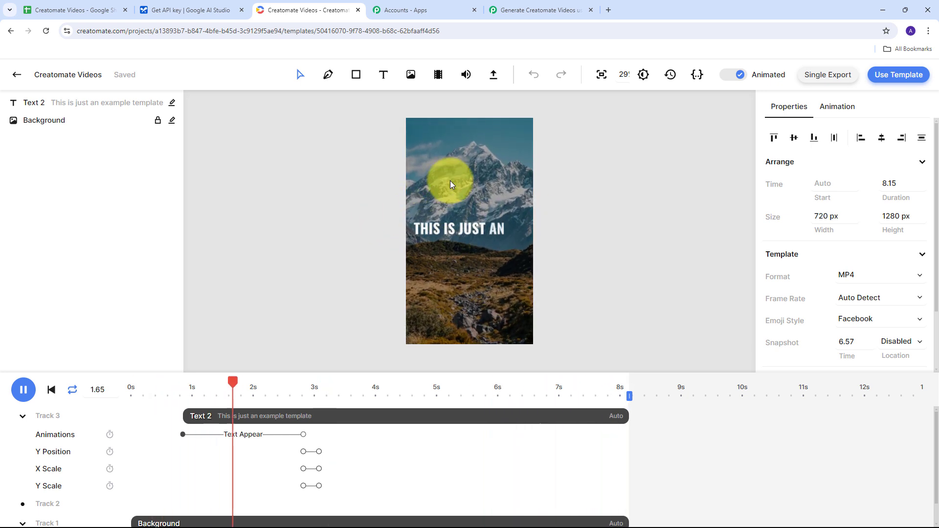
pyautogui.click(34, 384)
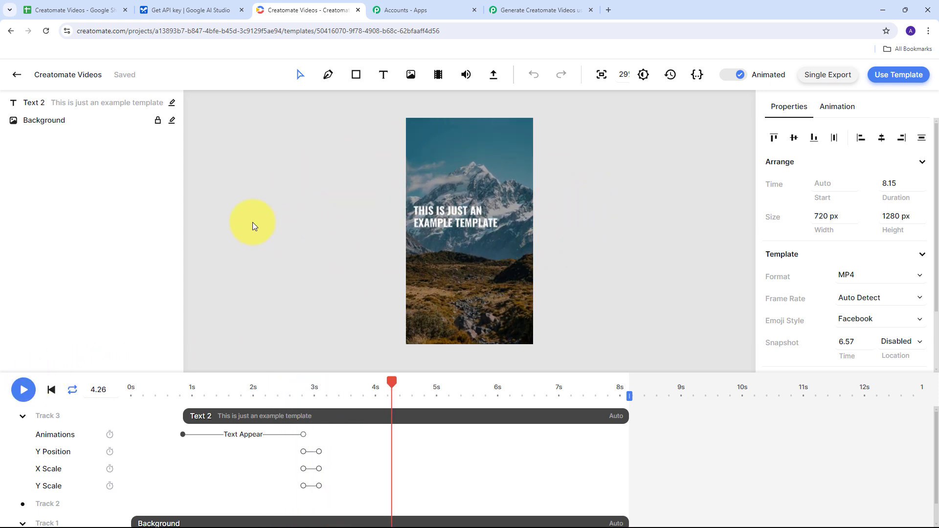
# Step: Return to the Pabbly Connect workflow, choose Creatomate Videos as the template ID, and save with a test request
pyautogui.click(517, 6)
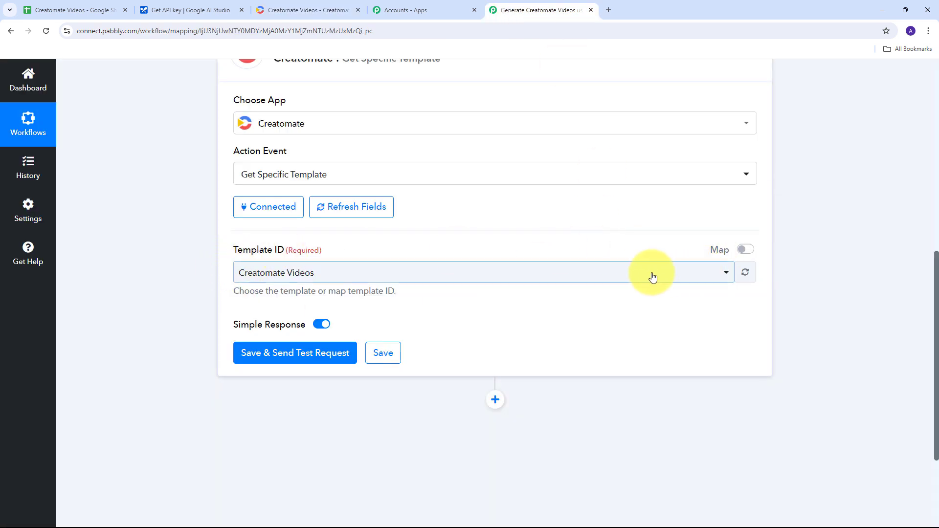
pyautogui.click(621, 275)
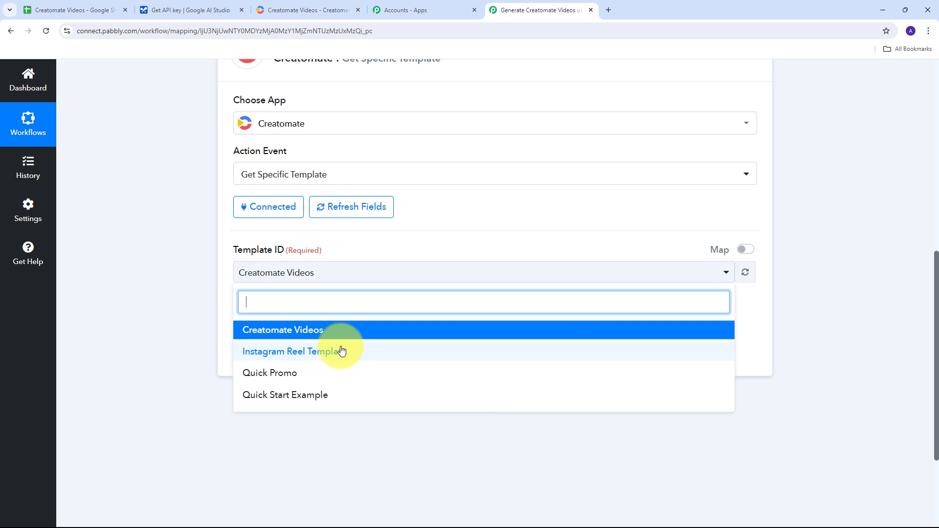
pyautogui.click(311, 338)
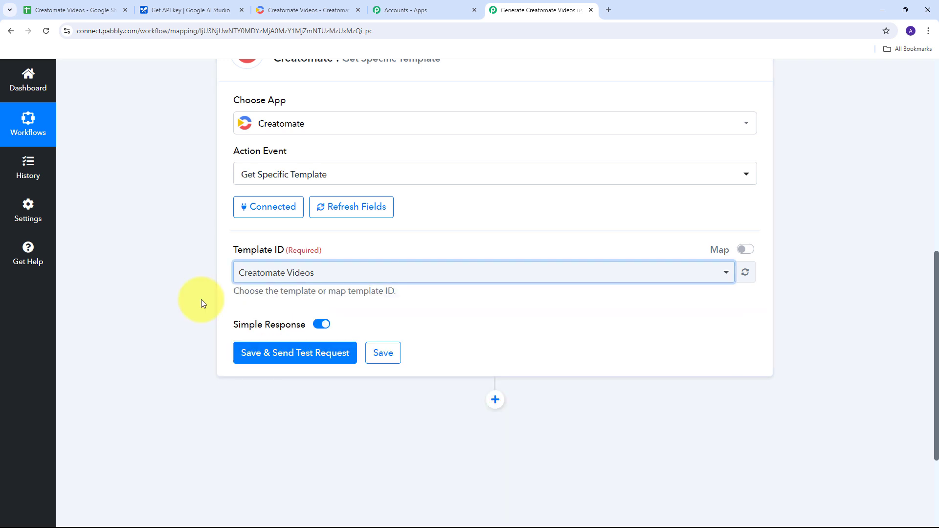
pyautogui.click(292, 355)
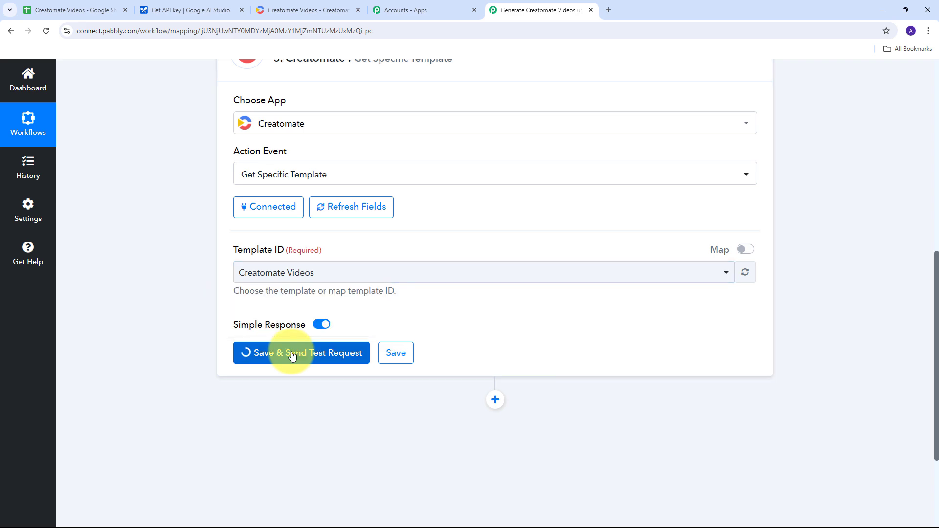
pyautogui.scroll(-4, 837, 241)
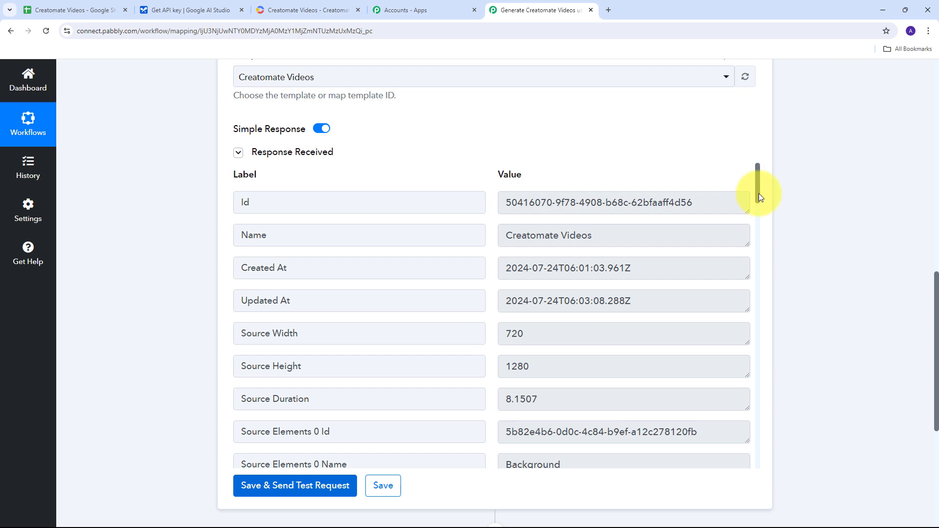
pyautogui.moveTo(759, 196); pyautogui.dragTo(726, 187)
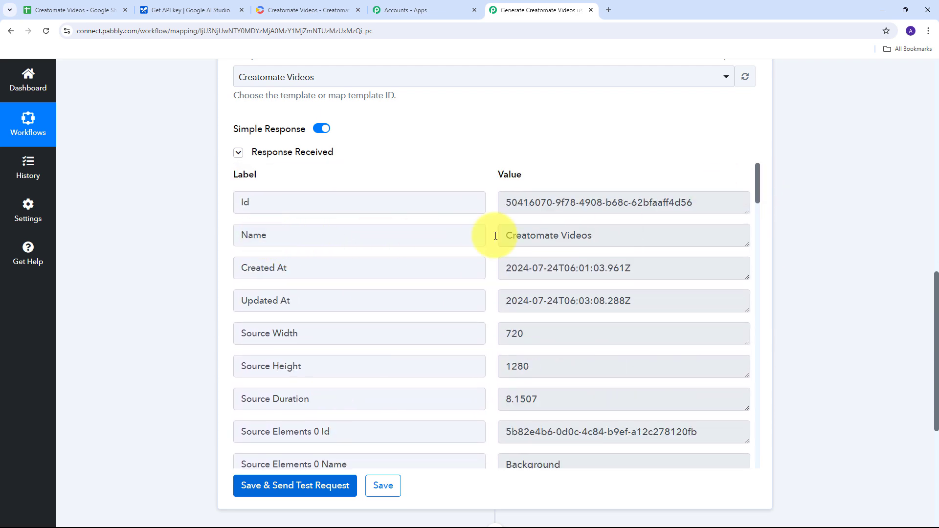
# Step: Examine the Get Specific Template response, checking the template name, source width, height, duration, and the details of its source elements
pyautogui.moveTo(704, 230); pyautogui.dragTo(380, 235)
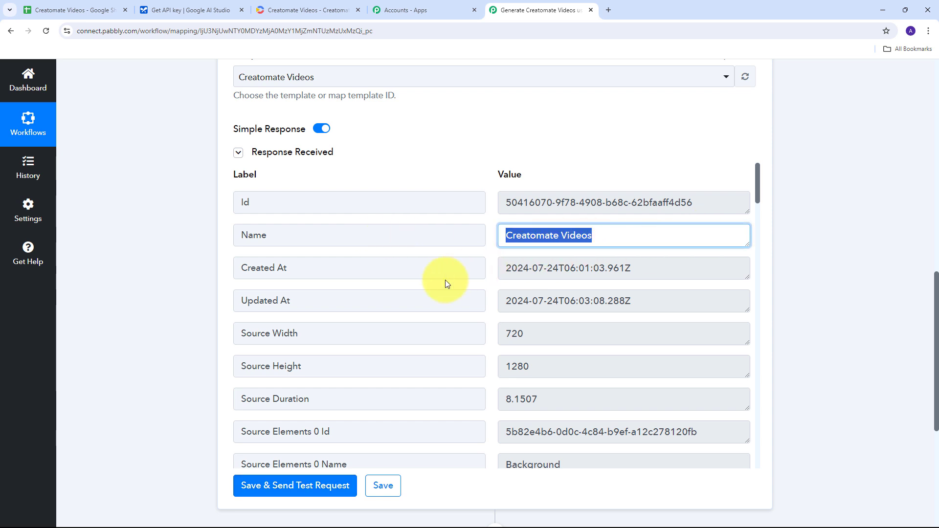
pyautogui.moveTo(597, 333); pyautogui.dragTo(442, 335)
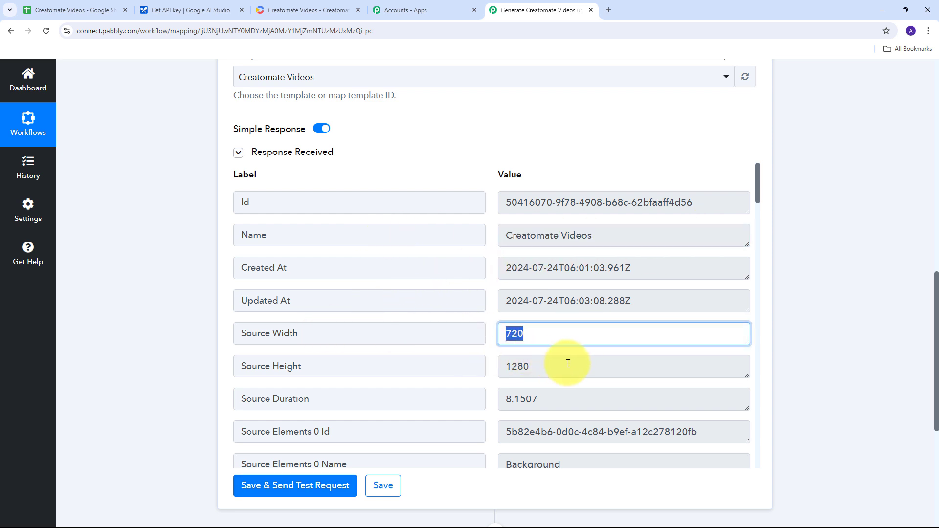
pyautogui.moveTo(568, 364); pyautogui.dragTo(419, 361)
pyautogui.moveTo(587, 399); pyautogui.dragTo(398, 409)
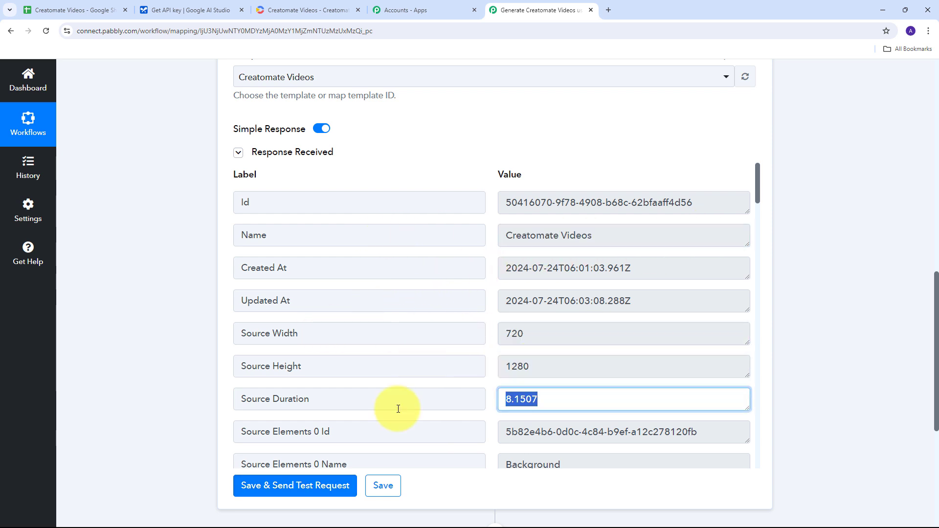
pyautogui.click(760, 194)
pyautogui.scroll(-5, 753, 218)
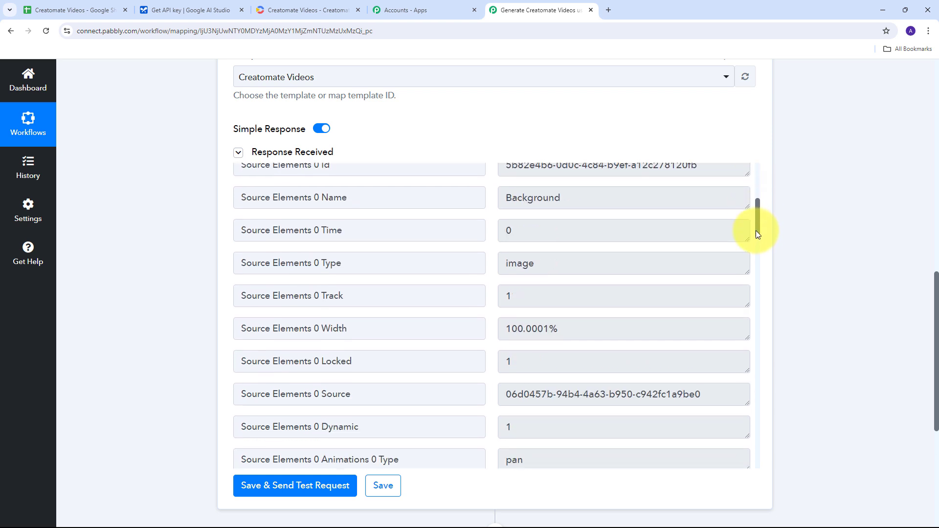
pyautogui.moveTo(755, 230); pyautogui.dragTo(755, 305)
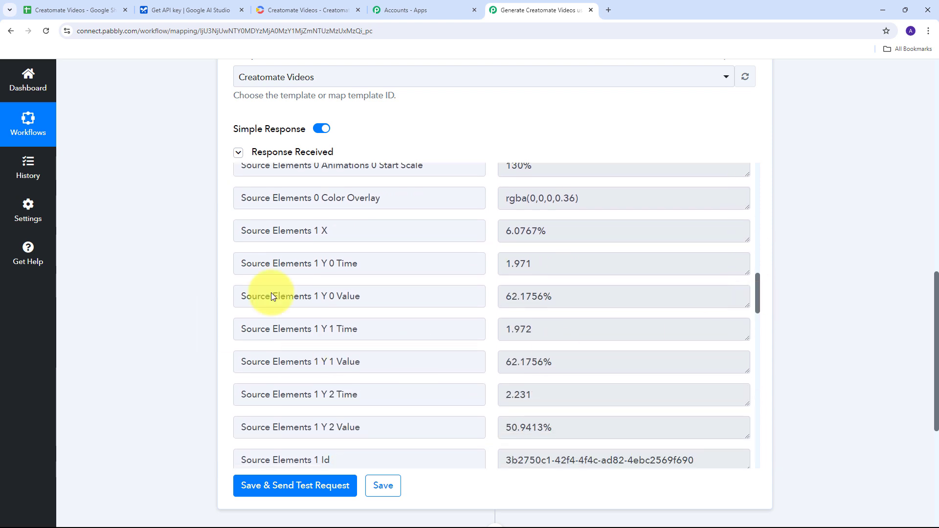
pyautogui.scroll(-20, 272, 297)
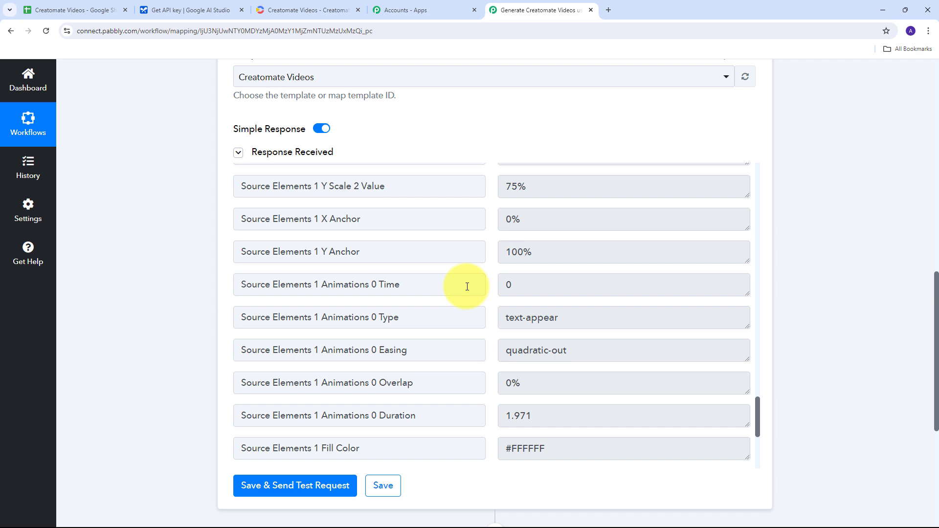
pyautogui.scroll(-2, 801, 260)
pyautogui.scroll(1, 801, 260)
# Step: Add another Creatomate action after the Get Specific Template step and set its action event to Create Single Render
pyautogui.scroll(-4, 801, 261)
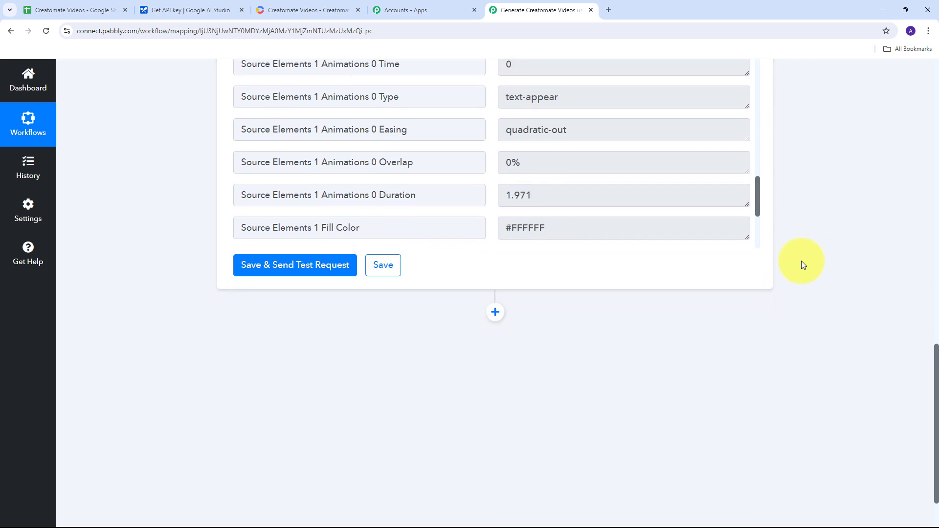
pyautogui.click(494, 288)
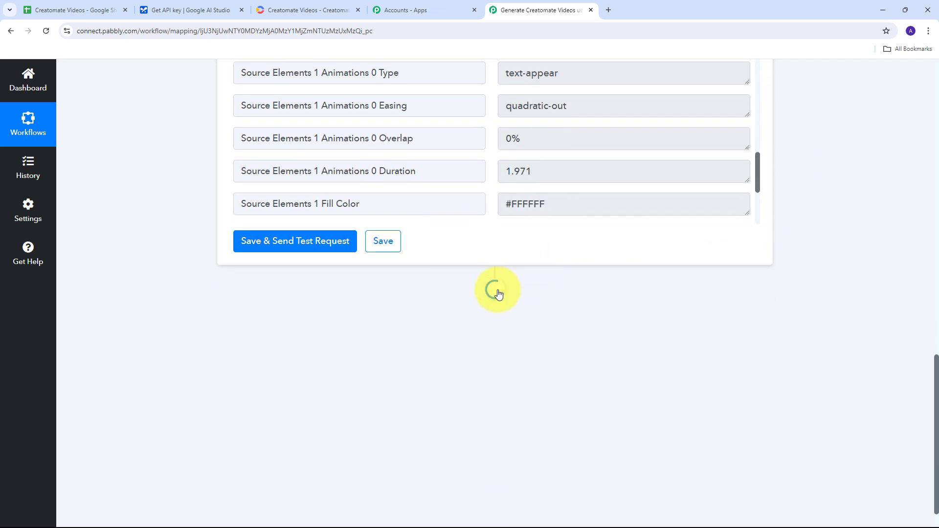
pyautogui.write('Cre')
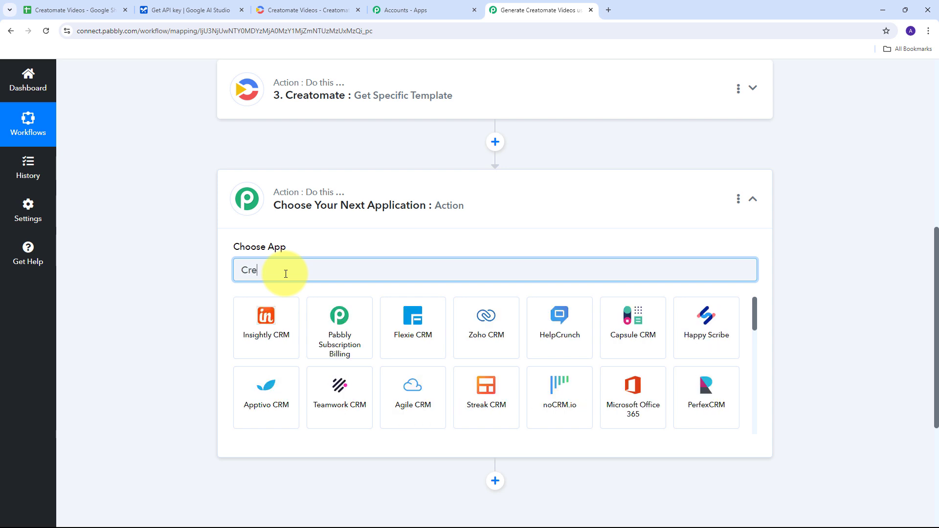
pyautogui.write('atom')
pyautogui.click(270, 320)
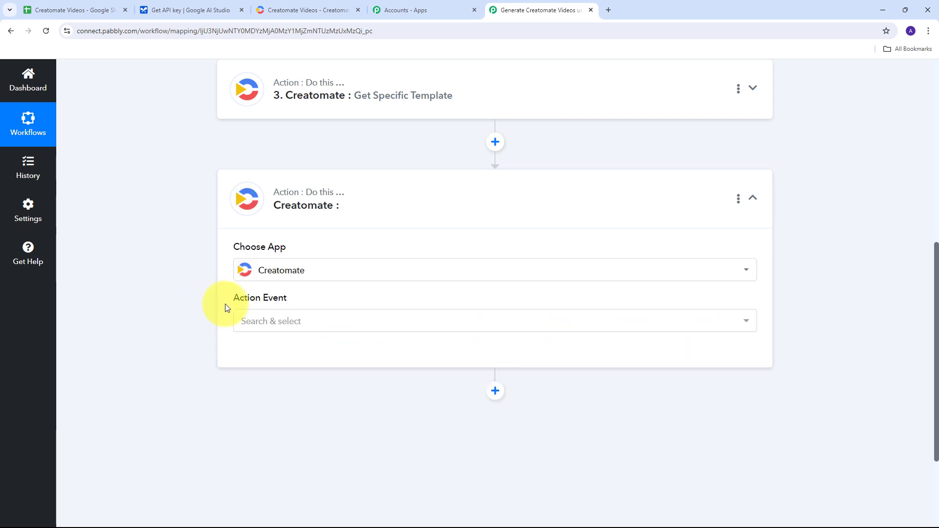
pyautogui.click(560, 328)
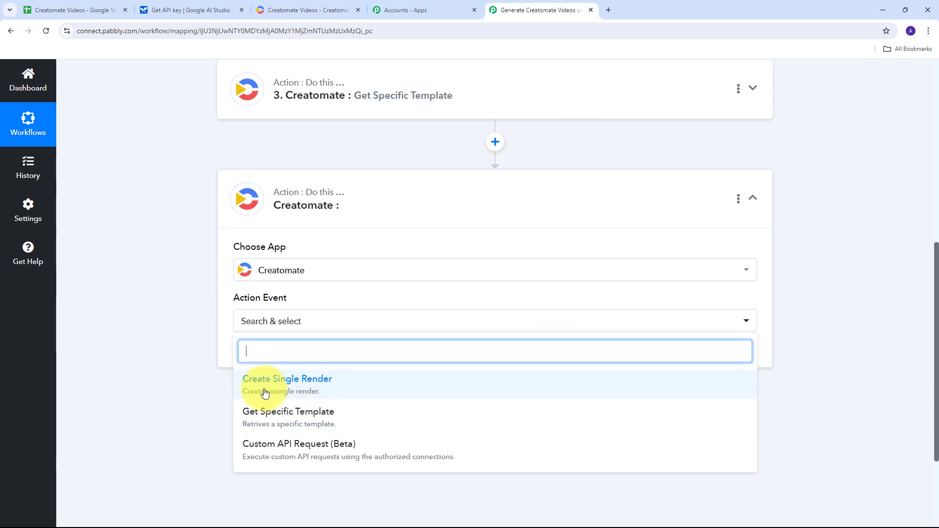
pyautogui.click(302, 389)
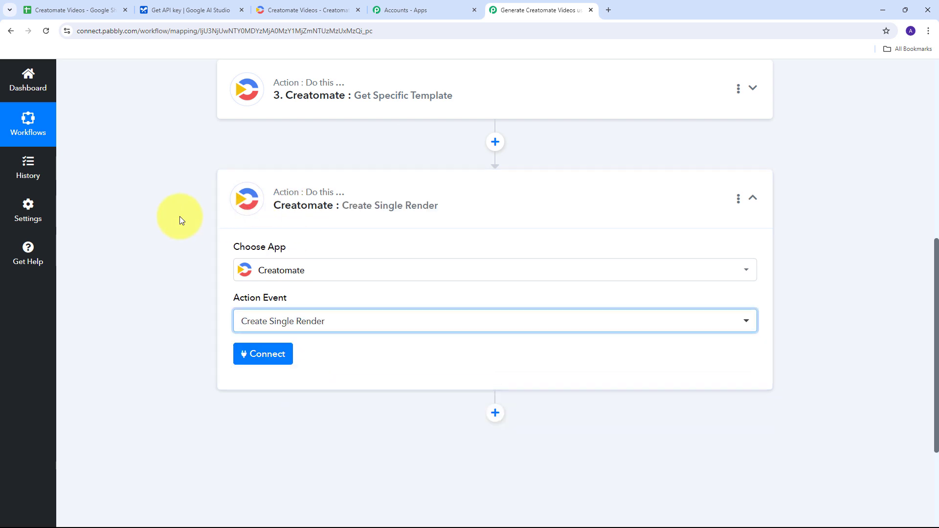
# Step: Connect the Create Single Render action with the existing Creatomate #3 connection and choose Creatomate Videos as its template
pyautogui.click(260, 355)
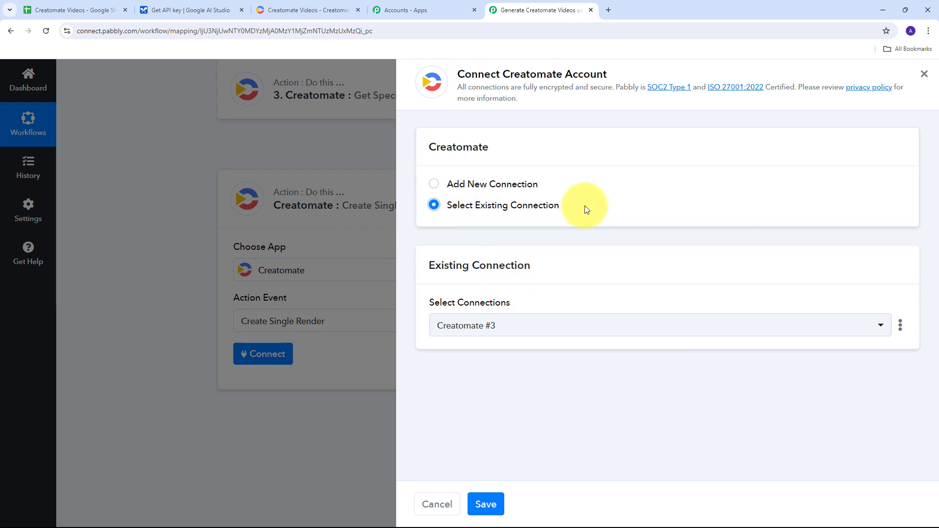
pyautogui.click(487, 504)
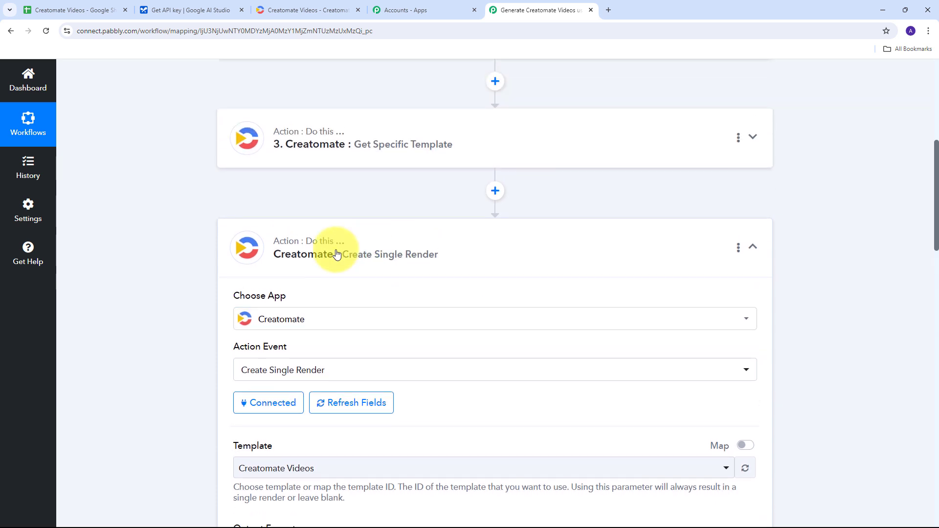
pyautogui.scroll(-4, 478, 237)
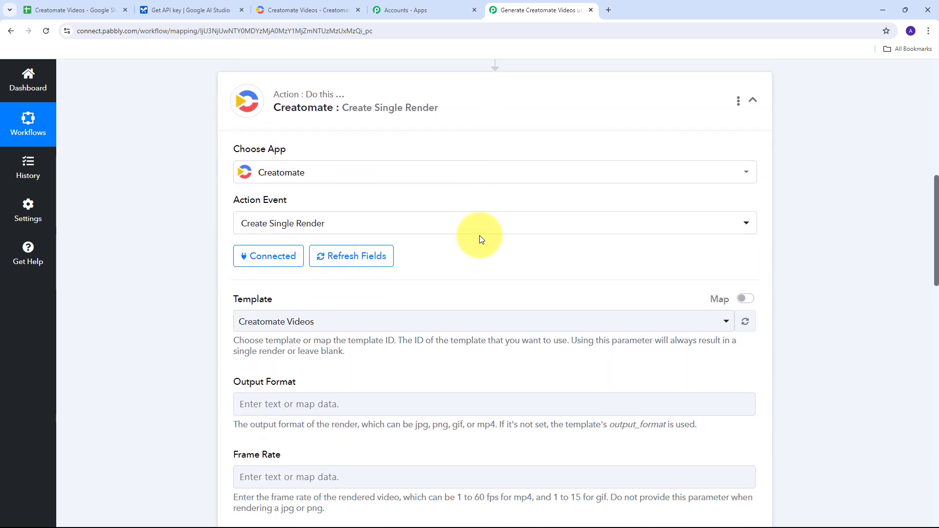
pyautogui.scroll(-2, 237, 272)
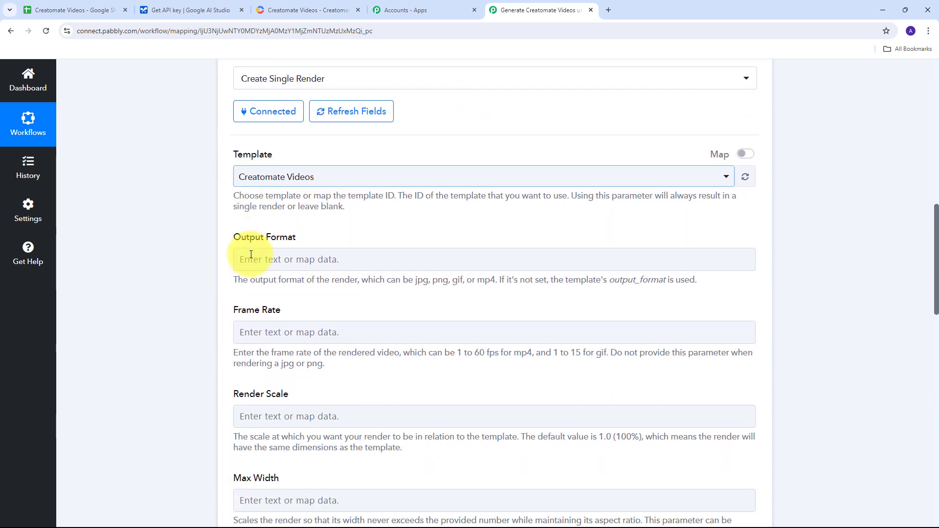
pyautogui.click(350, 174)
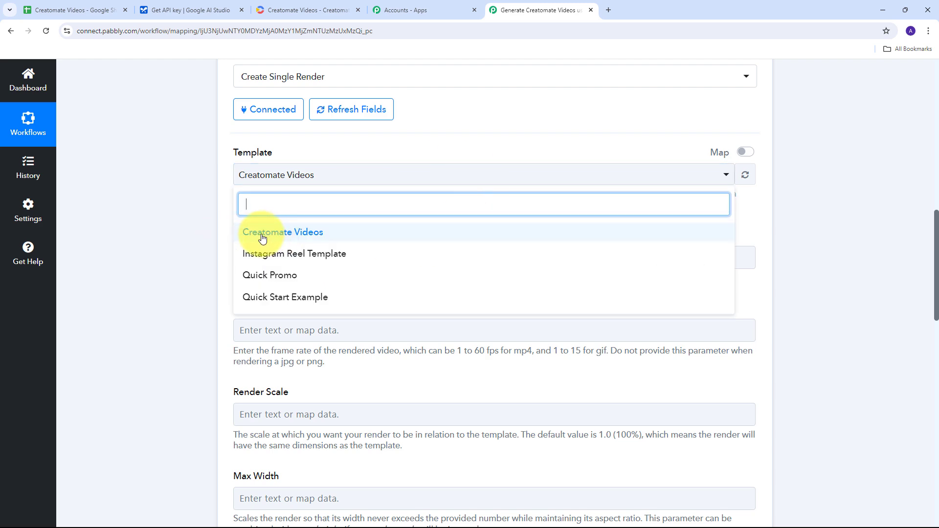
pyautogui.click(313, 233)
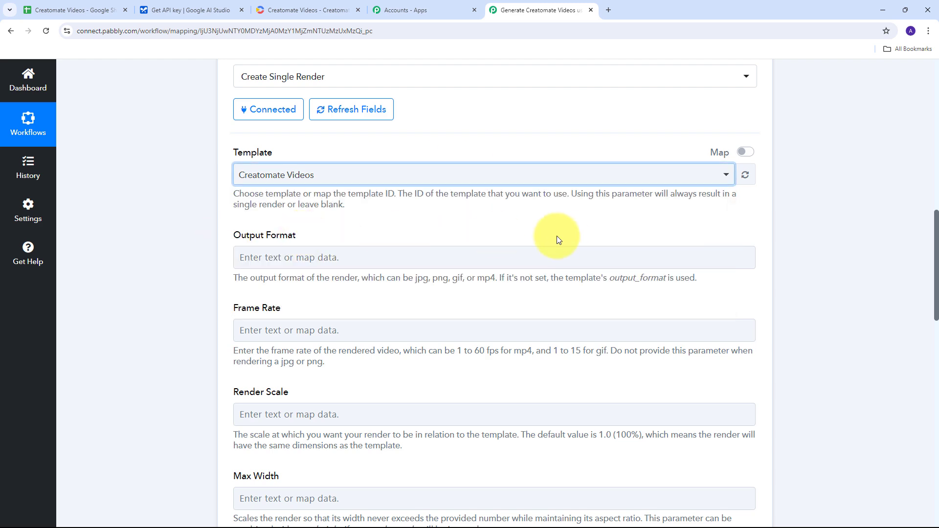
# Step: Review the render action's fields down to Modifications, and switch to Creatomate to inspect the template's Text 2 element
pyautogui.scroll(-5, 582, 230)
pyautogui.scroll(5, 582, 230)
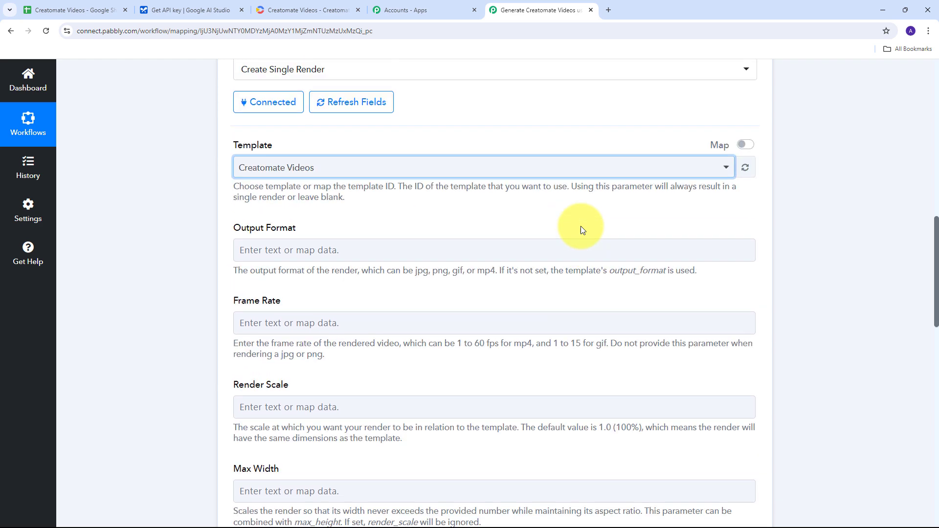
pyautogui.scroll(-7, 582, 230)
pyautogui.scroll(-7, 580, 225)
pyautogui.scroll(-2, 521, 248)
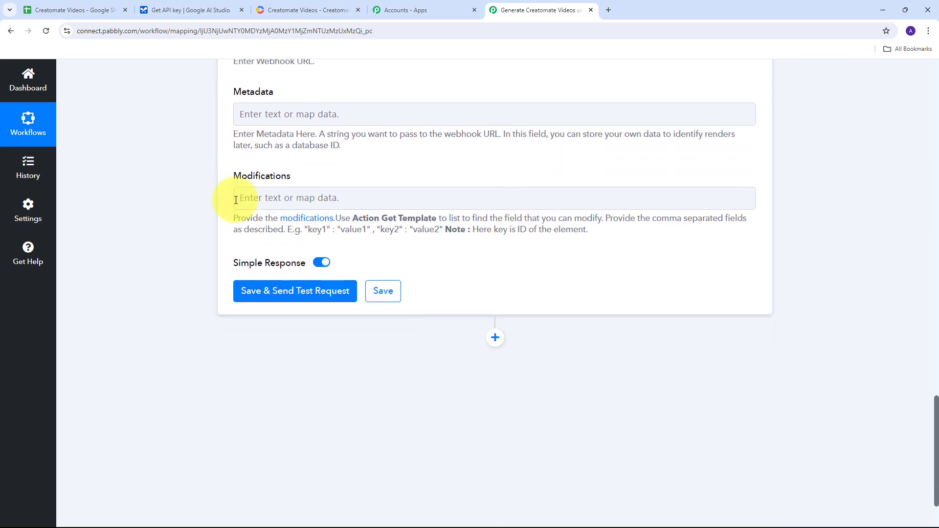
pyautogui.click(394, 193)
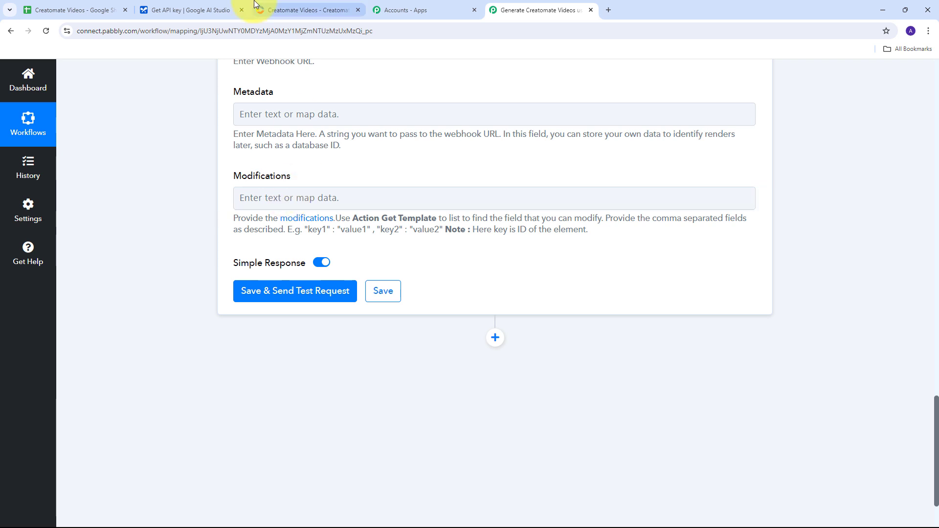
pyautogui.click(286, 6)
pyautogui.click(209, 420)
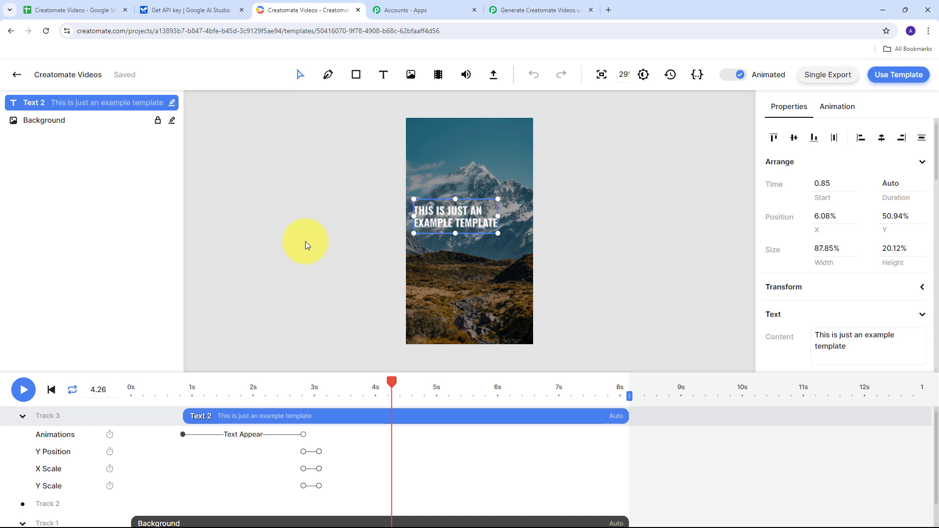
# Step: Return to the Pabbly Connect workflow and review the render action's optional fields between Output Format and Modifications
pyautogui.click(547, 8)
pyautogui.click(326, 197)
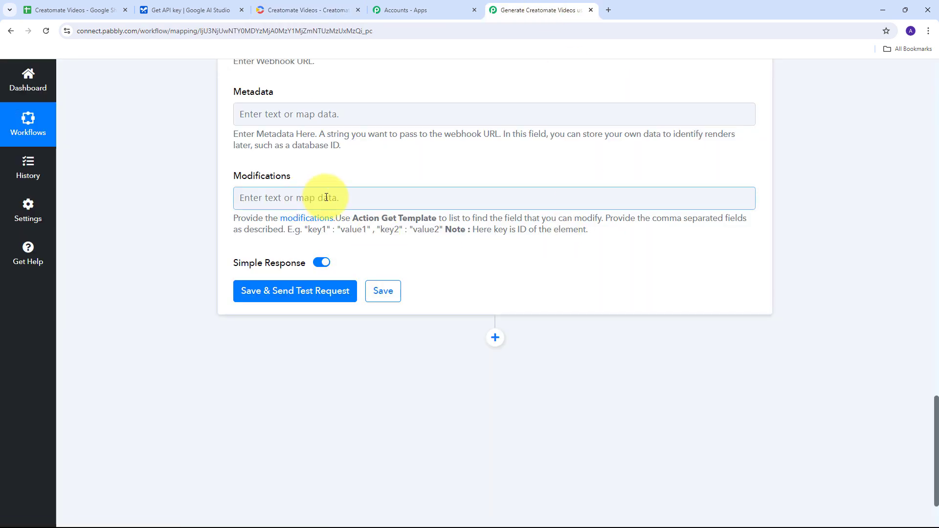
pyautogui.scroll(10, 365, 242)
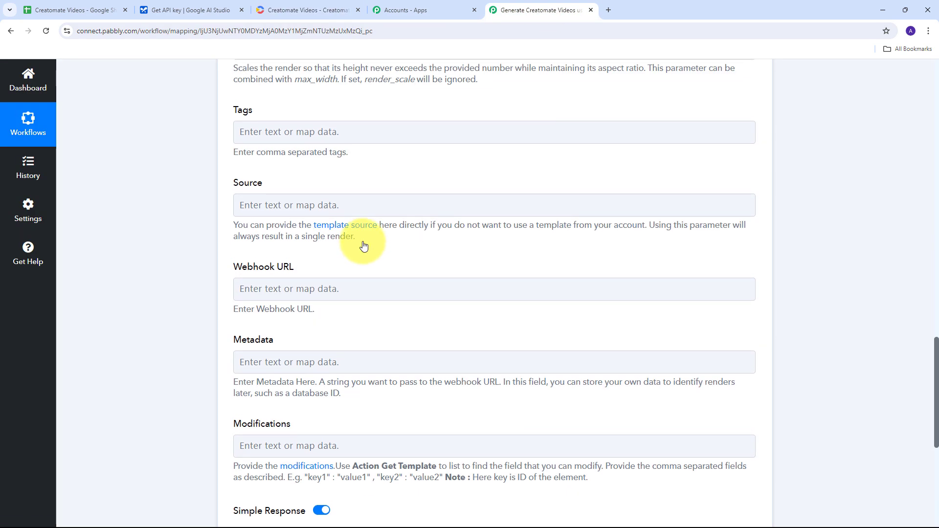
pyautogui.scroll(2, 335, 129)
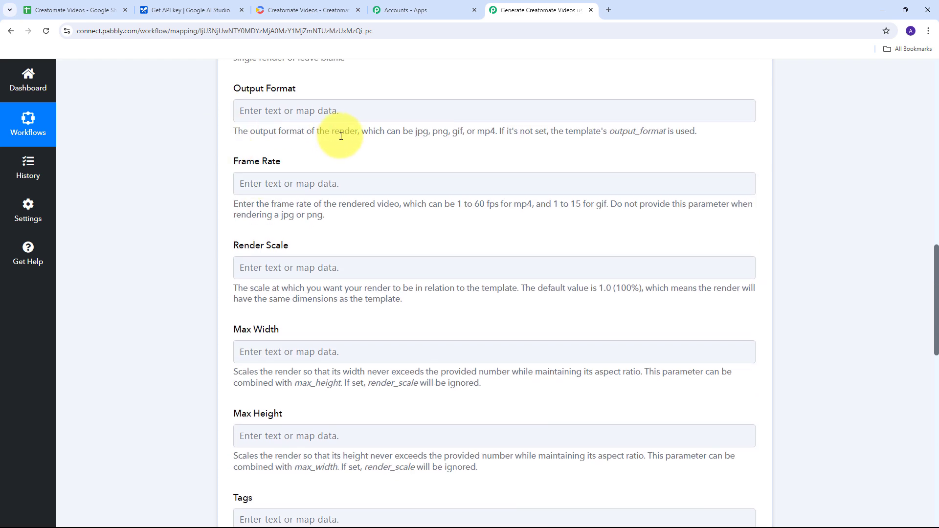
pyautogui.scroll(-4, 408, 161)
# Step: Copy the sample pair "key1" : "value1" from the Modifications help text and paste it into the Modifications field
pyautogui.scroll(-10, 419, 189)
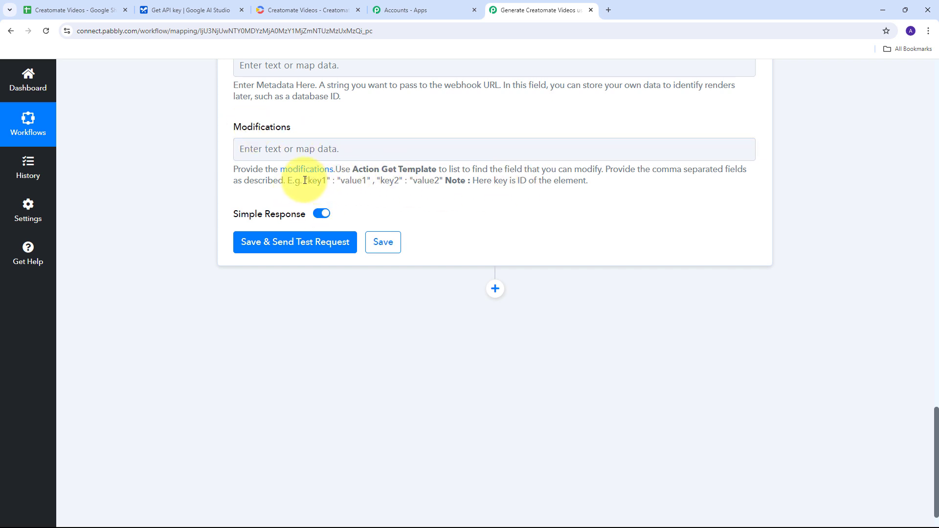
pyautogui.moveTo(304, 180); pyautogui.dragTo(372, 181)
pyautogui.hotkey('ctrl', 'c')
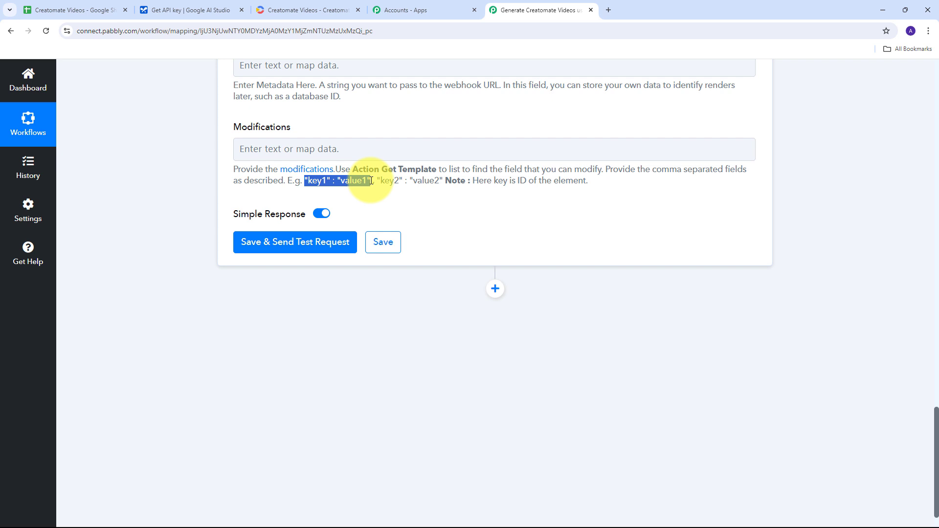
pyautogui.click(289, 143)
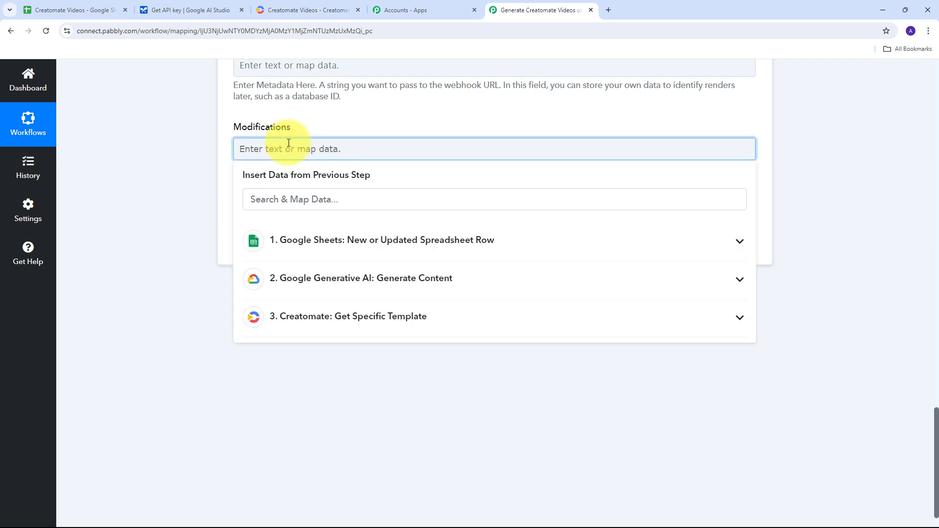
pyautogui.hotkey('ctrl', 'v')
pyautogui.click(329, 116)
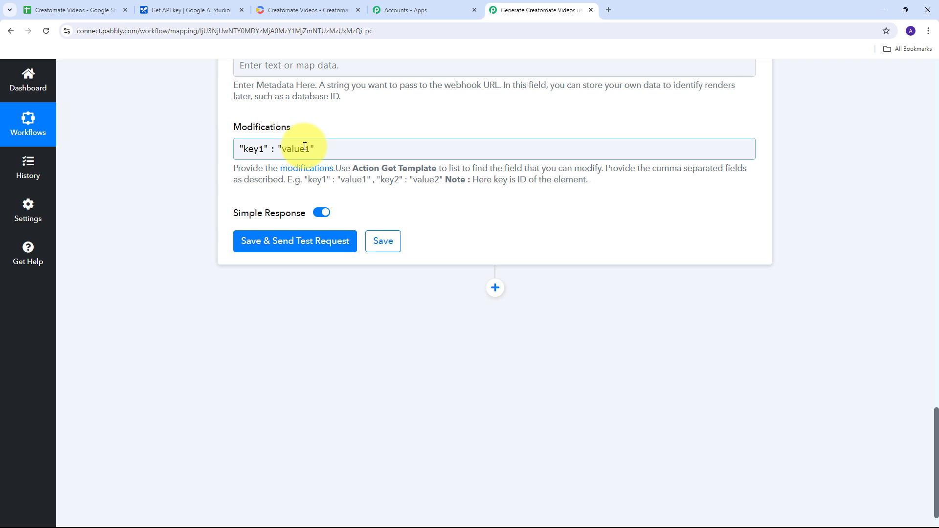
pyautogui.moveTo(376, 180); pyautogui.dragTo(443, 181)
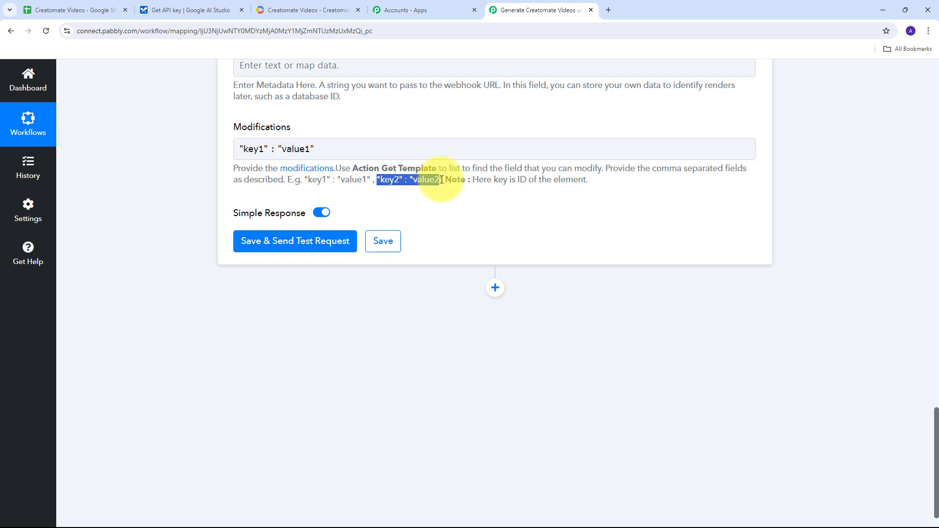
# Step: Delete the key1 placeholder in the Modifications field, keeping its surrounding quotation marks
pyautogui.click(258, 152)
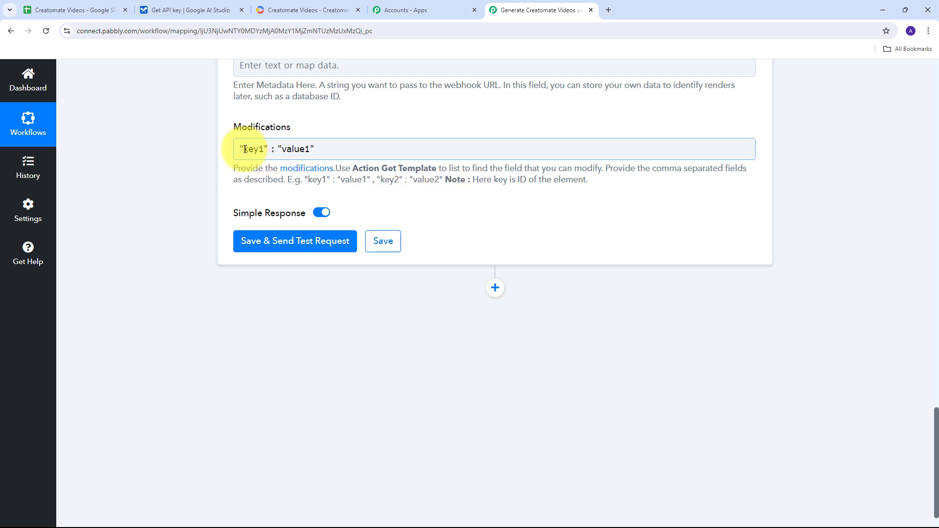
pyautogui.moveTo(243, 149); pyautogui.dragTo(264, 150)
pyautogui.press('BackSpace')
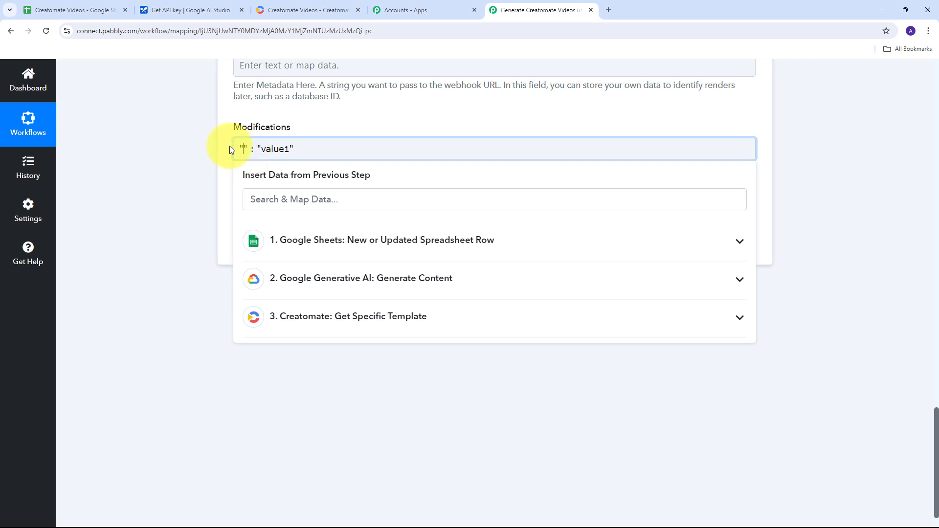
# Step: Switch to Creatomate and open the Creatomate Videos template's API Integration example code
pyautogui.click(305, 7)
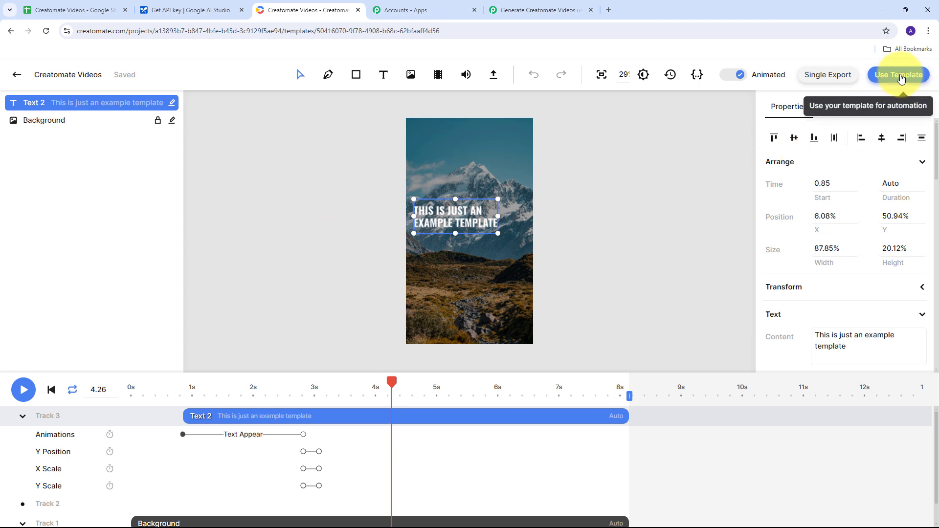
pyautogui.click(901, 78)
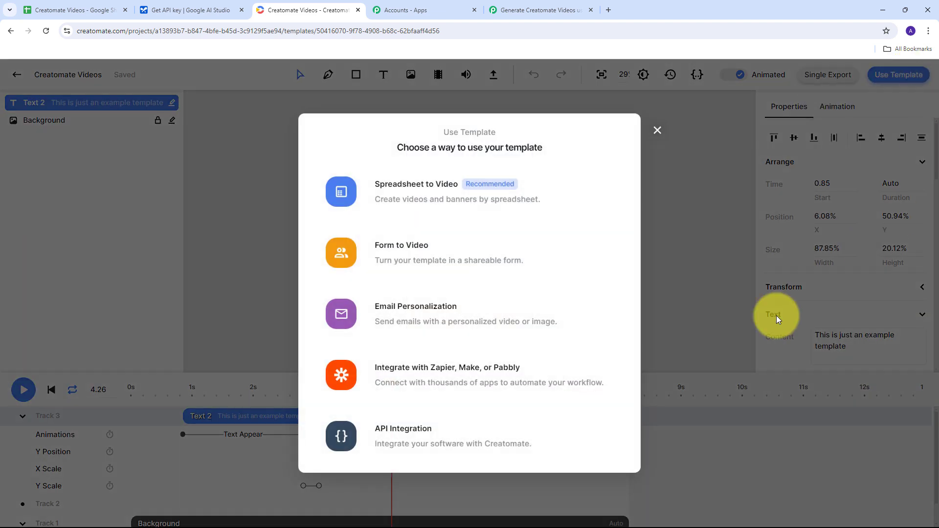
pyautogui.click(401, 436)
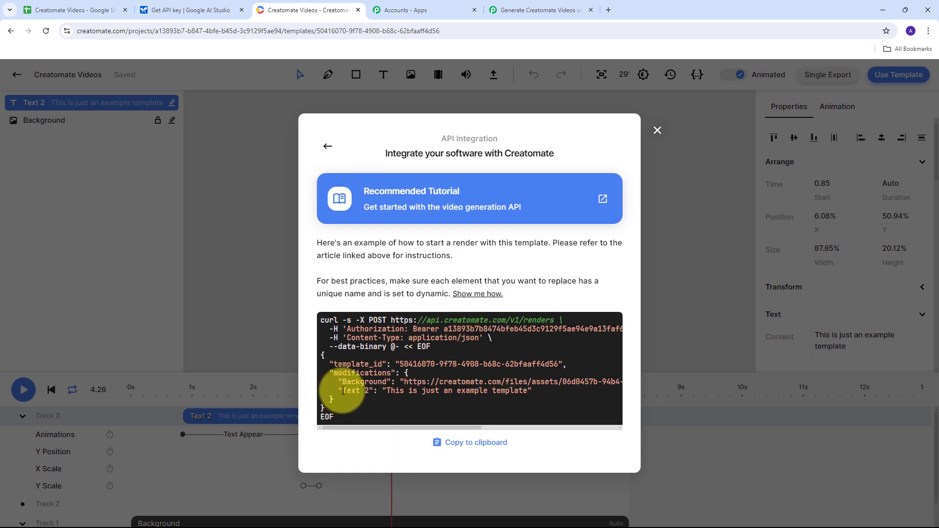
# Step: Return to the Pabbly Connect workflow and map the Get Specific Template step's Source Elements 1 Name, Text 2, inside the empty quotes in Modifications
pyautogui.moveTo(343, 391); pyautogui.dragTo(370, 390)
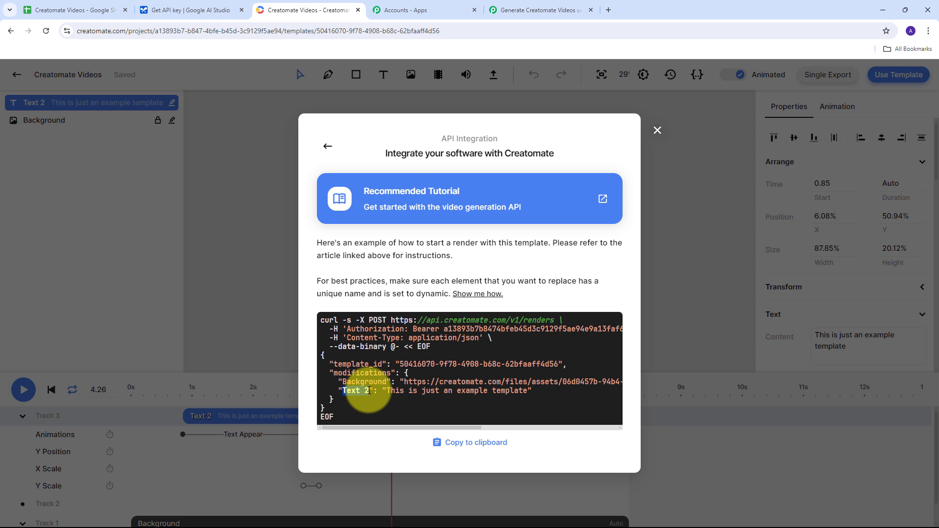
pyautogui.click(511, 9)
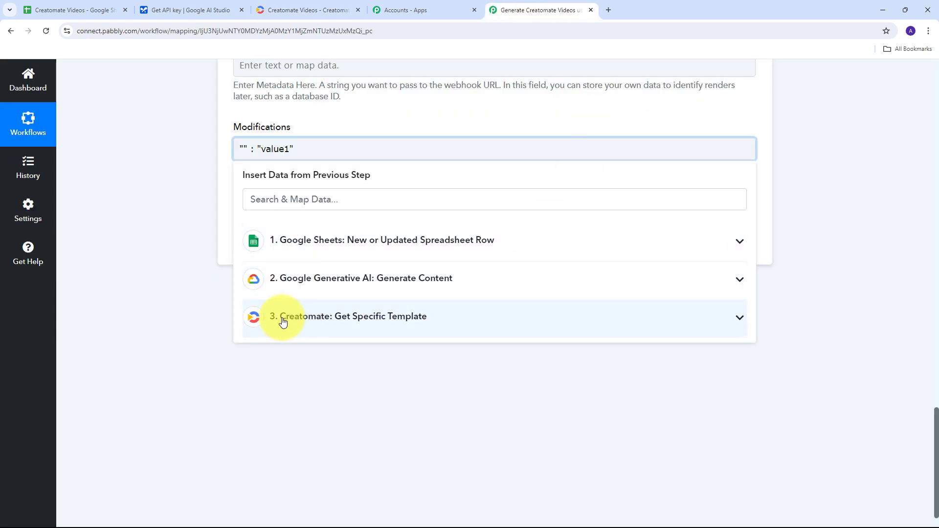
pyautogui.click(324, 321)
pyautogui.click(297, 200)
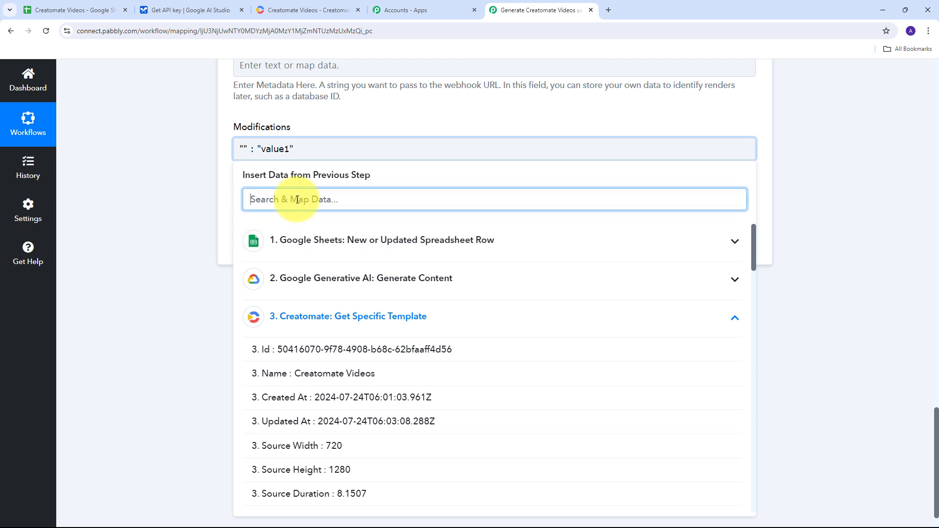
pyautogui.hotkey('ctrl', 'v')
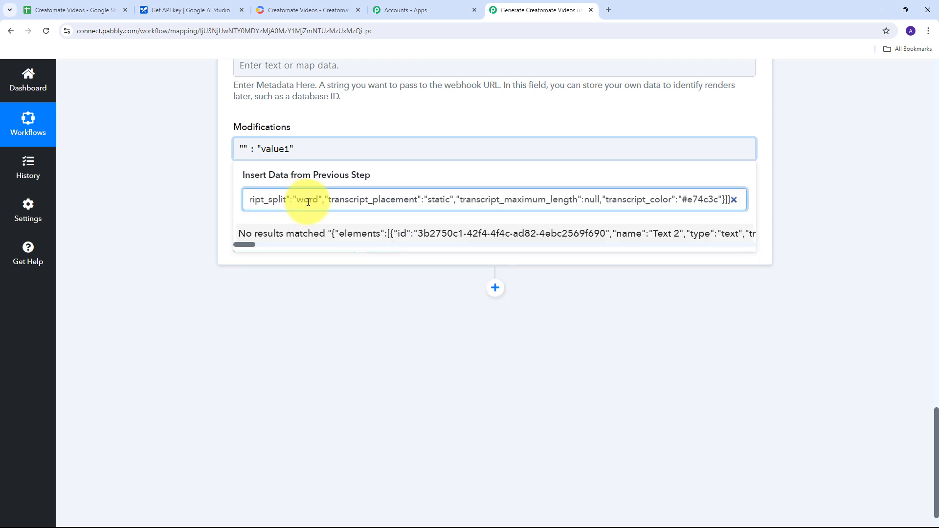
pyautogui.hotkey('ctrl', 'a')
pyautogui.write('Text 2')
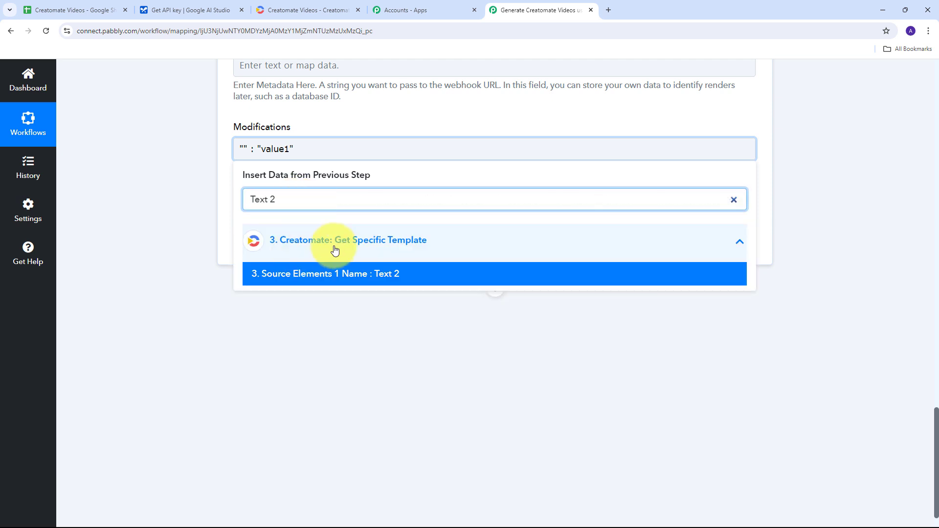
pyautogui.click(390, 275)
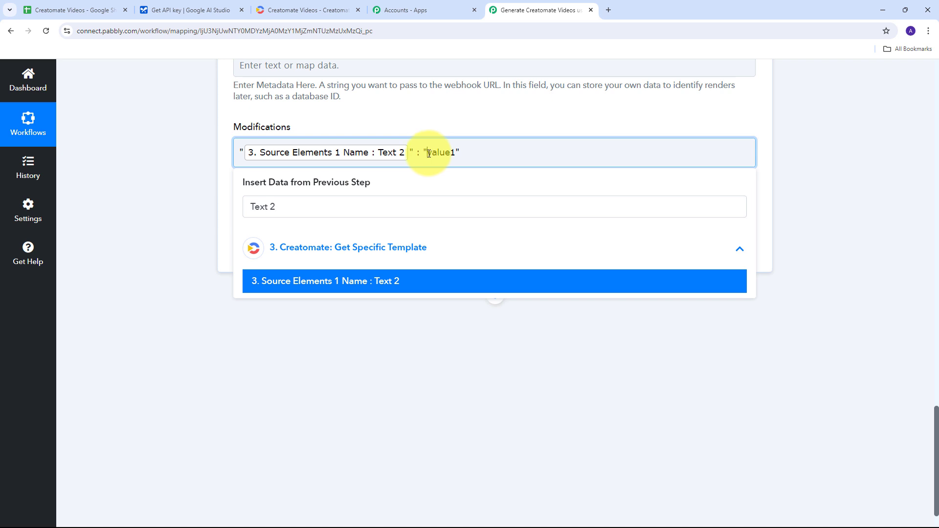
# Step: Replace the value1 placeholder in Modifications with Candidates 0 Content Parts 0 Text mapped from the Google Generative AI step
pyautogui.moveTo(430, 153); pyautogui.dragTo(455, 153)
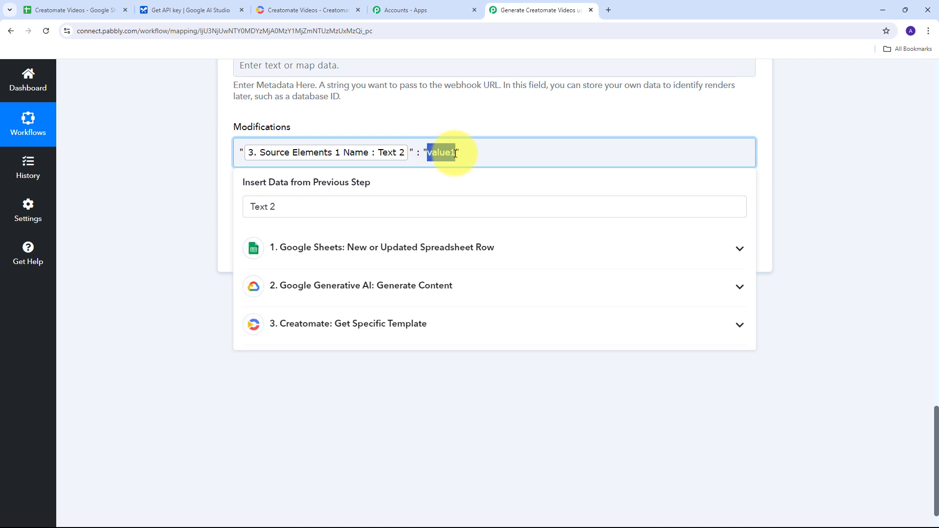
pyautogui.press('BackSpace')
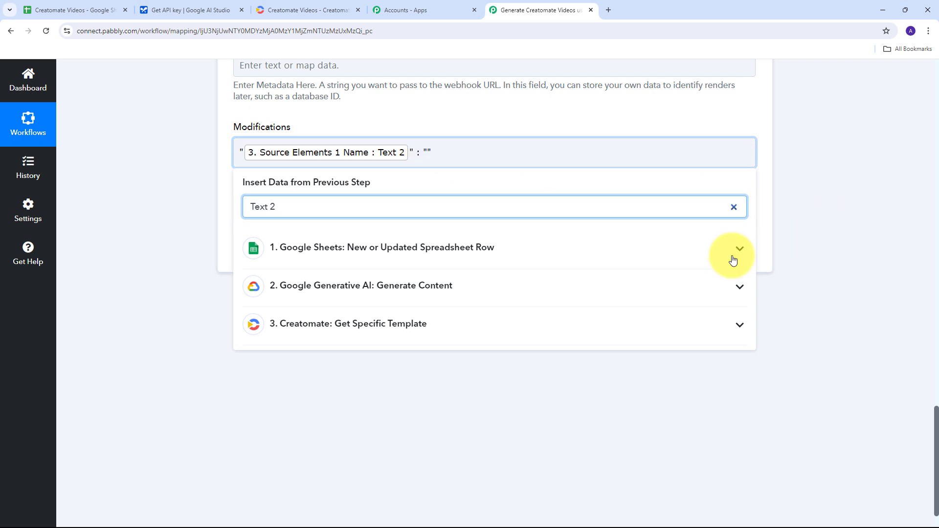
pyautogui.click(603, 295)
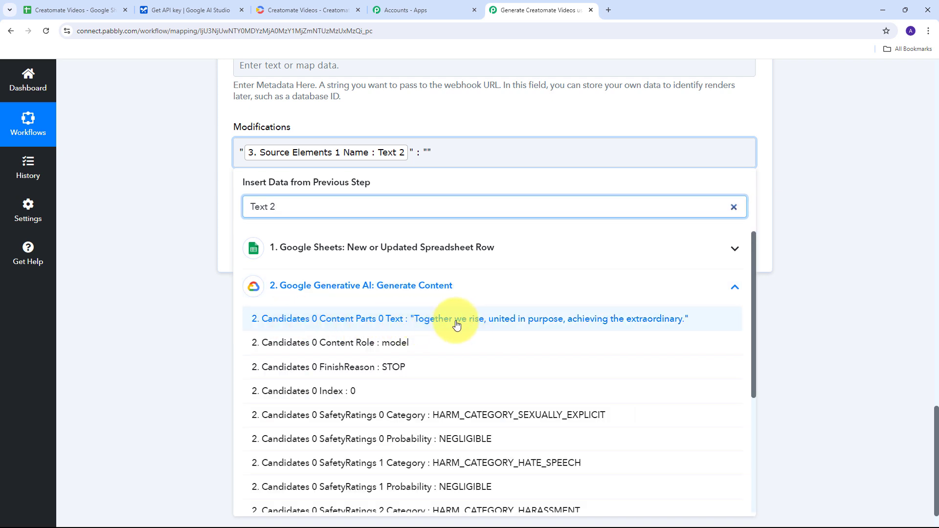
pyautogui.click(516, 323)
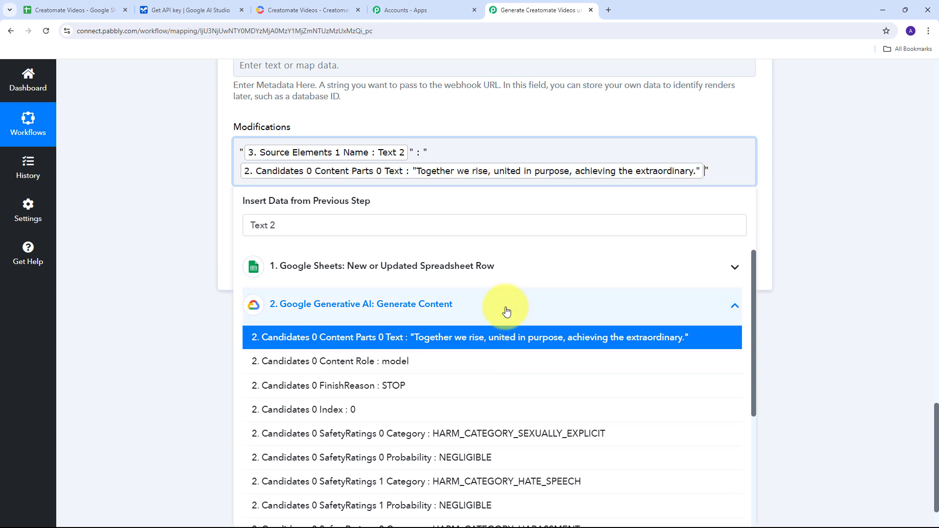
pyautogui.click(472, 101)
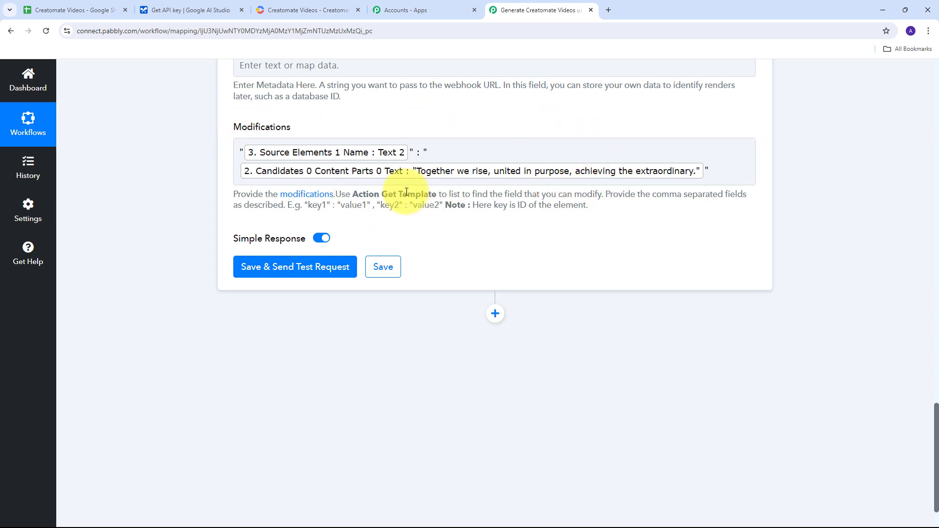
# Step: Save the Creatomate render action and send its test request
pyautogui.scroll(5, 529, 206)
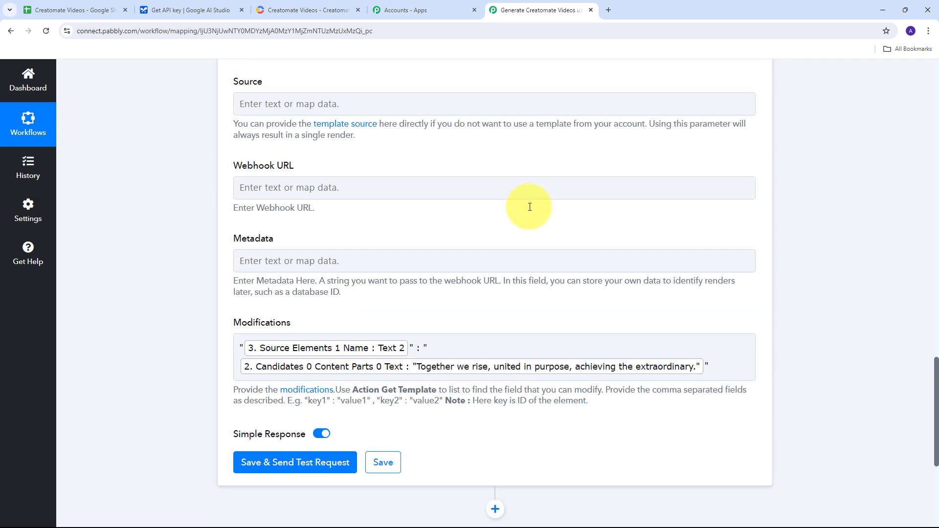
pyautogui.scroll(-3, 529, 206)
pyautogui.scroll(-1, 530, 211)
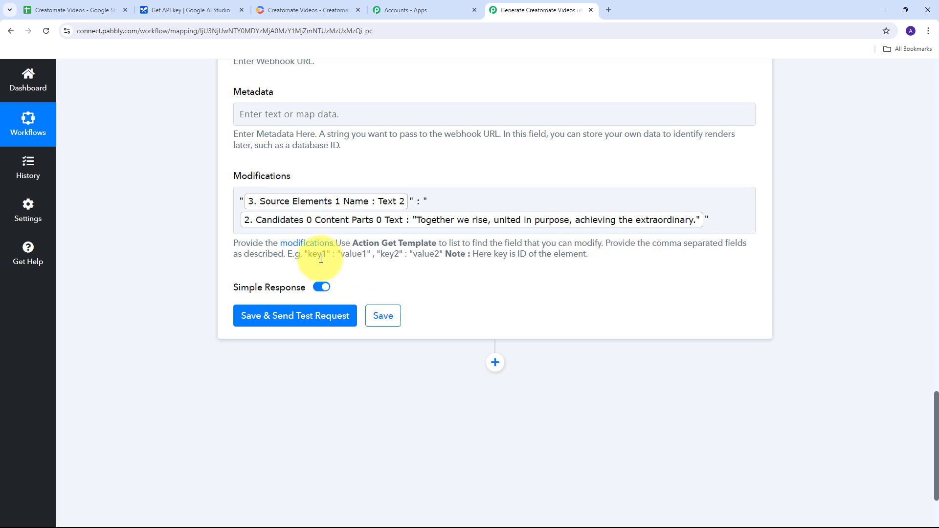
pyautogui.click(296, 318)
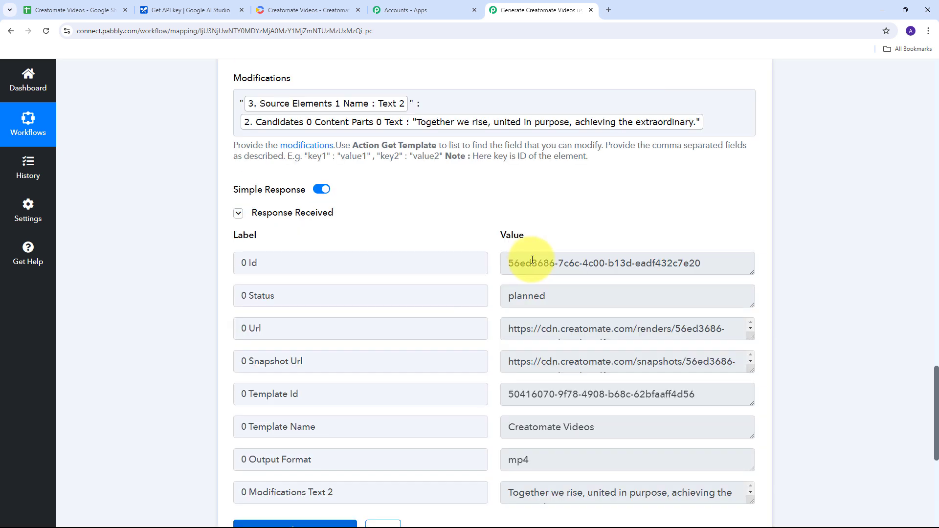
# Step: Examine the render response's status and the full Modifications Text 2 value
pyautogui.scroll(-2, 823, 206)
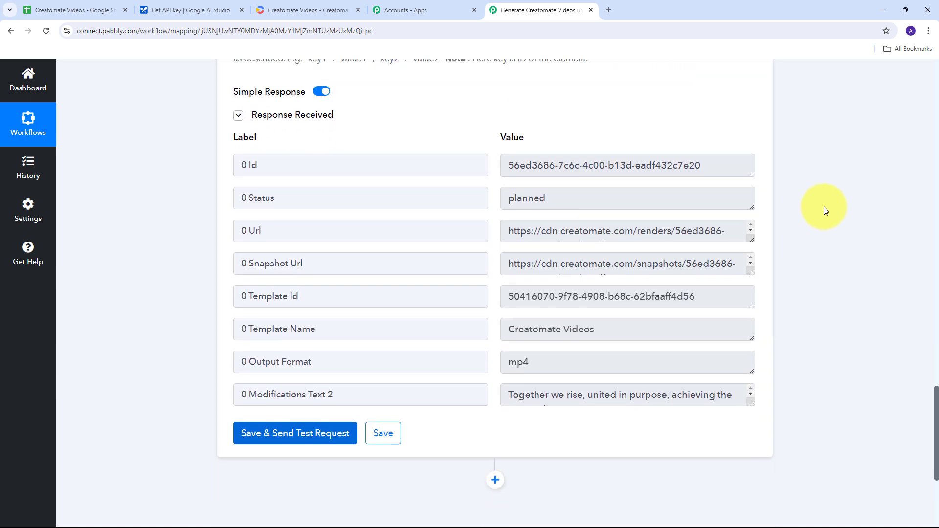
pyautogui.click(580, 196)
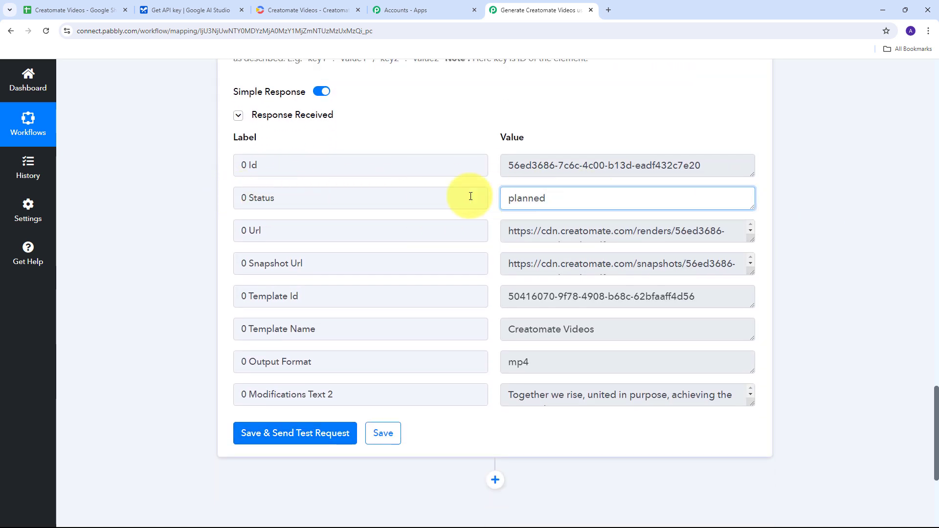
pyautogui.hotkey('ctrl', 'a')
pyautogui.scroll(-1, 512, 304)
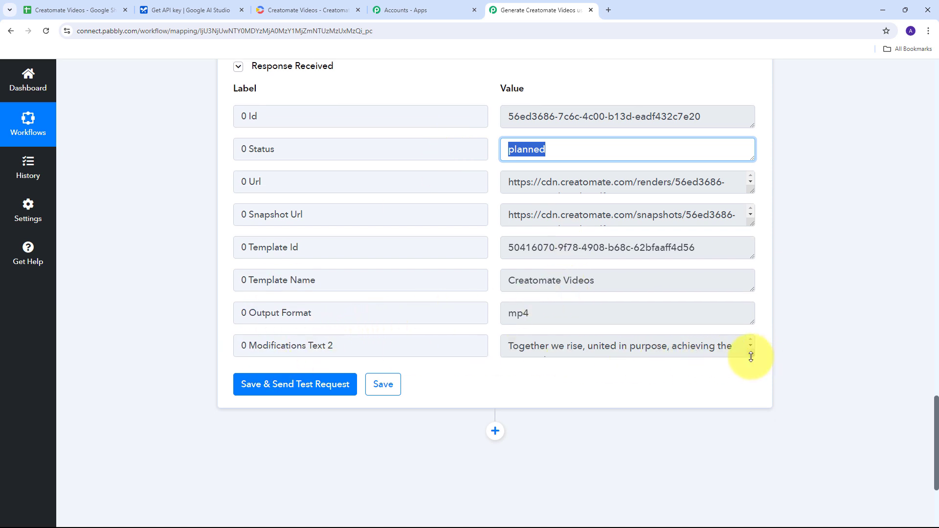
pyautogui.moveTo(749, 353); pyautogui.dragTo(748, 423)
pyautogui.moveTo(577, 362); pyautogui.dragTo(465, 299)
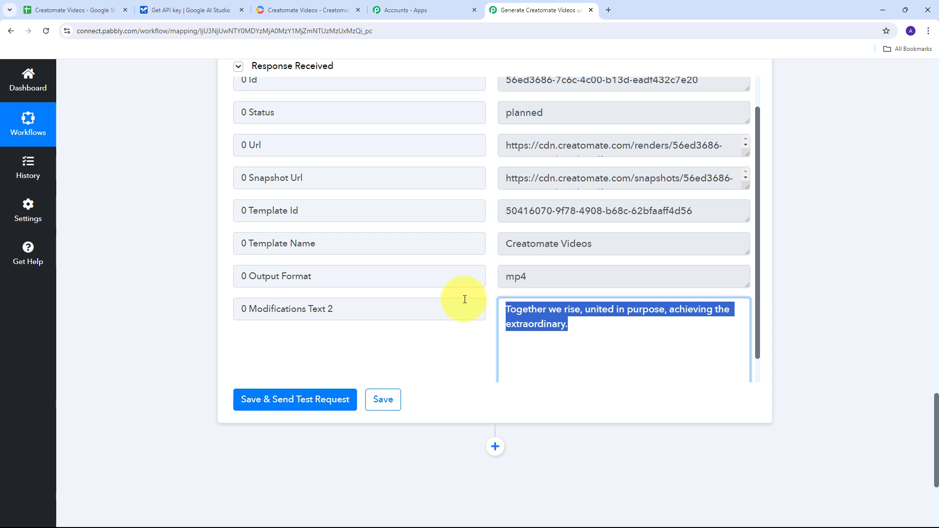
pyautogui.click(489, 309)
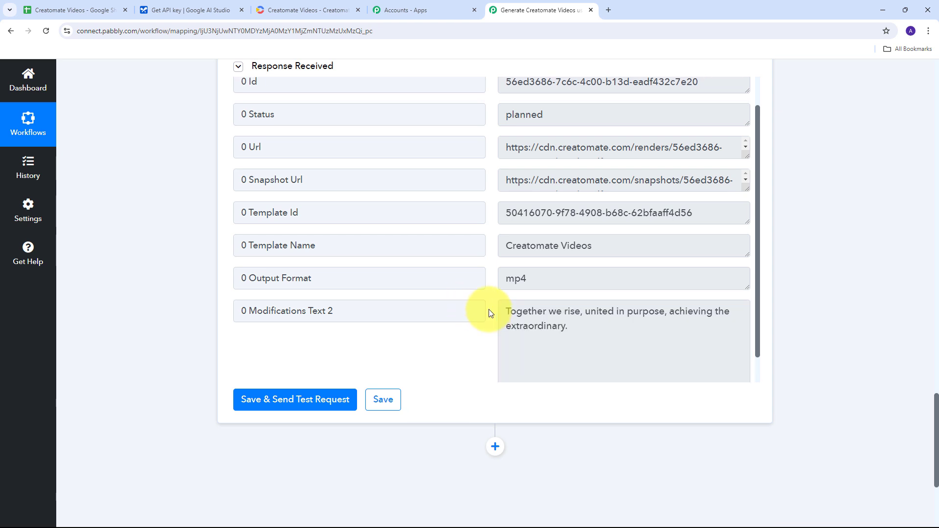
pyautogui.scroll(1, 489, 309)
pyautogui.scroll(1, 304, 222)
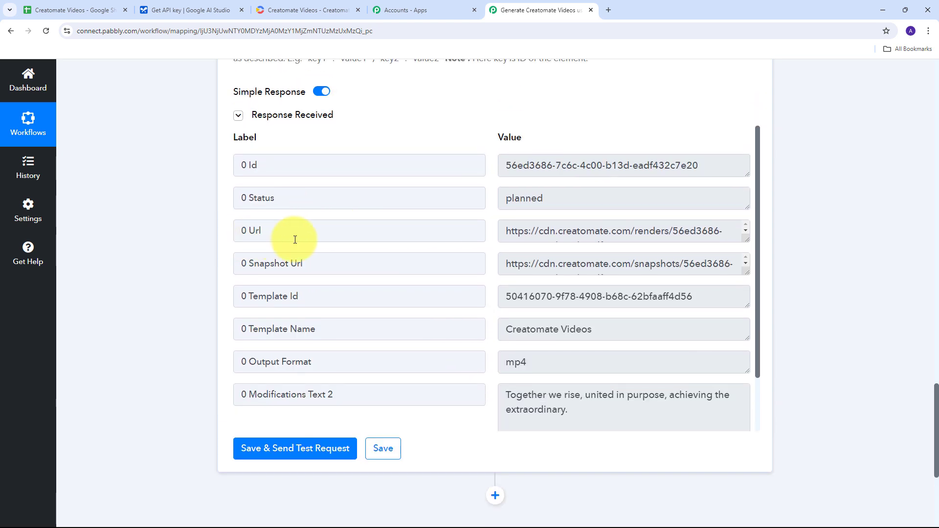
# Step: Enlarge the response's 0 Url value and copy the complete mp4 render link
pyautogui.moveTo(747, 239); pyautogui.dragTo(748, 318)
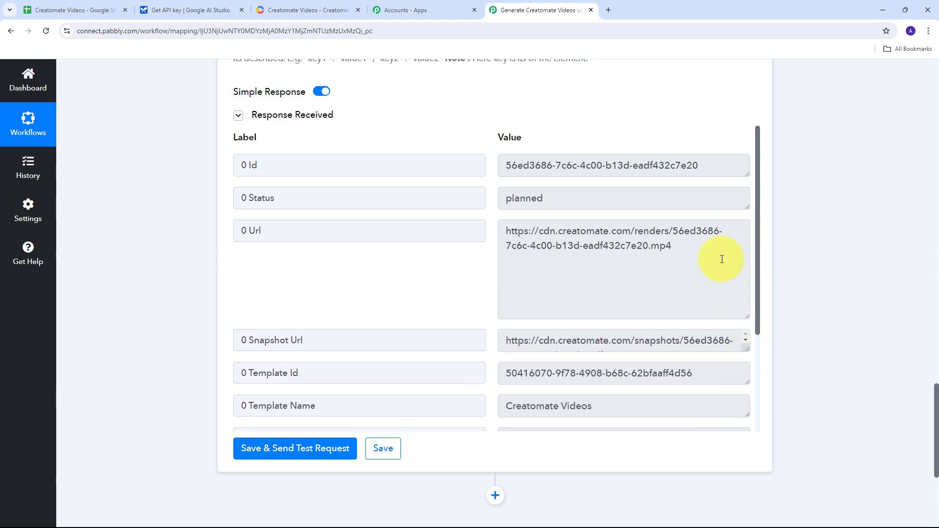
pyautogui.moveTo(720, 260); pyautogui.dragTo(488, 235)
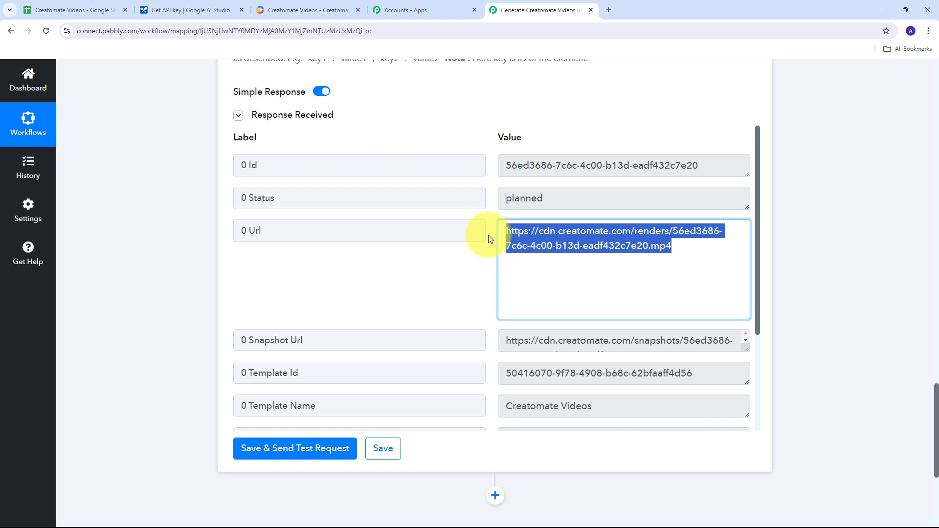
pyautogui.moveTo(488, 235); pyautogui.dragTo(468, 228)
pyautogui.hotkey('ctrl', 'c')
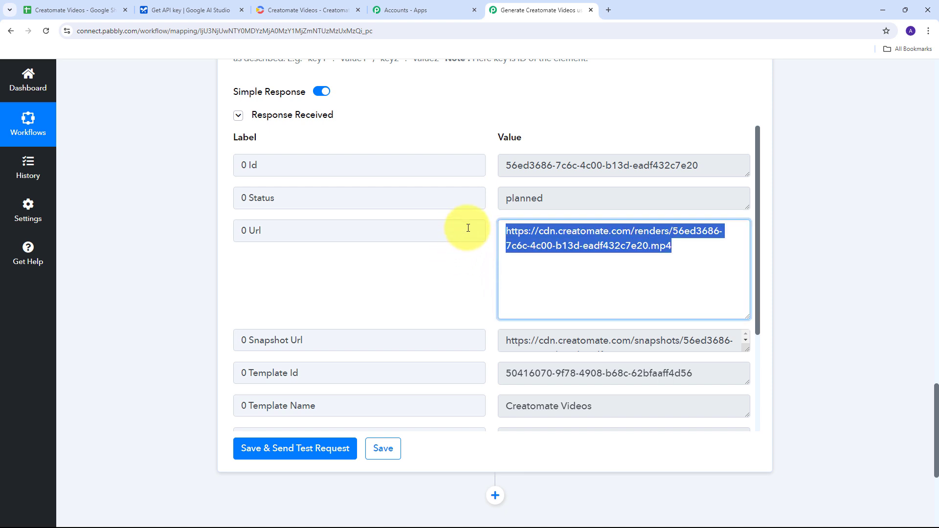
pyautogui.rightClick(583, 241)
pyautogui.click(598, 249)
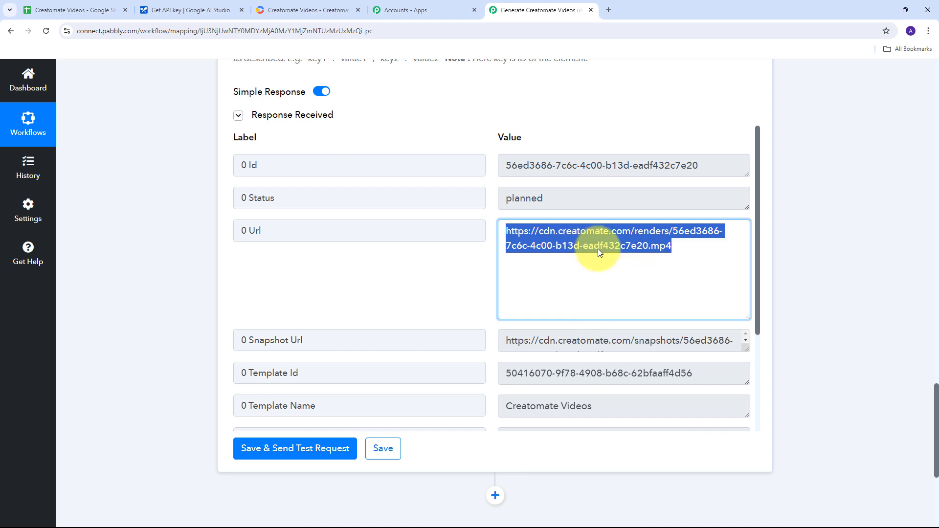
# Step: Open the copied render link in a new browser tab and pause the video to check its text
pyautogui.click(609, 11)
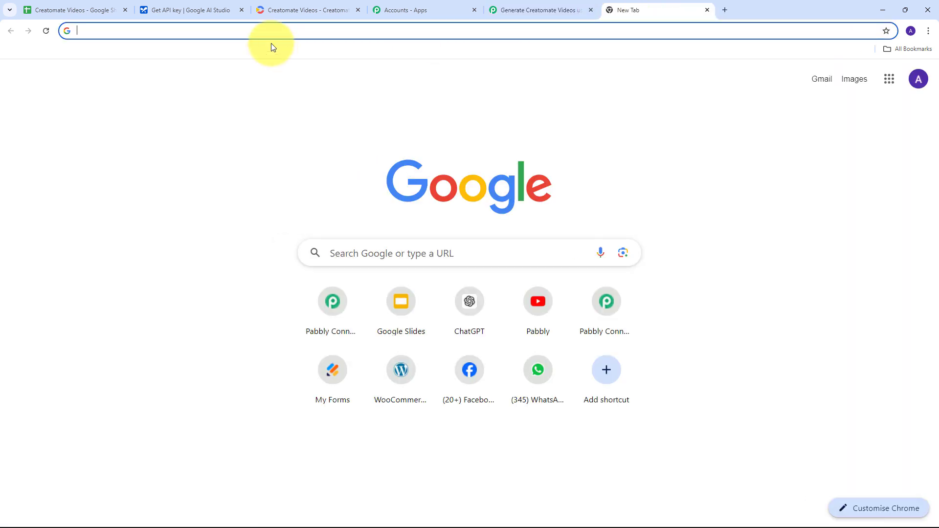
pyautogui.hotkey('ctrl', 'v')
pyautogui.press('Return')
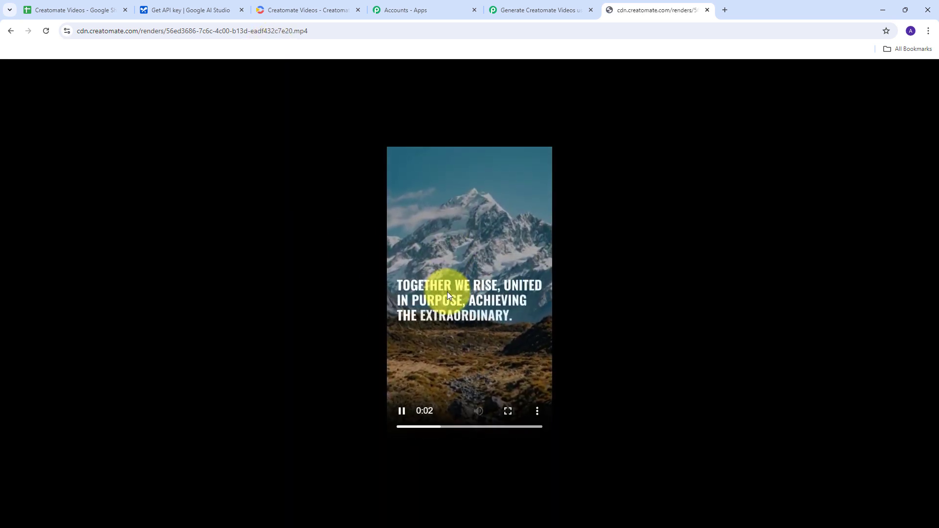
pyautogui.click(442, 306)
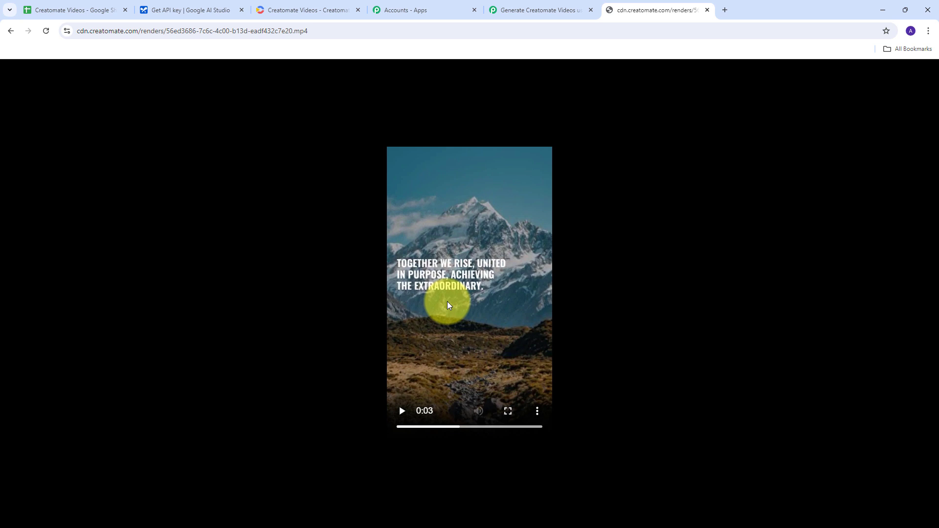
# Step: Return to the Pabbly Connect workflow and add a Google Sheets action after the Creatomate render step
pyautogui.click(531, 7)
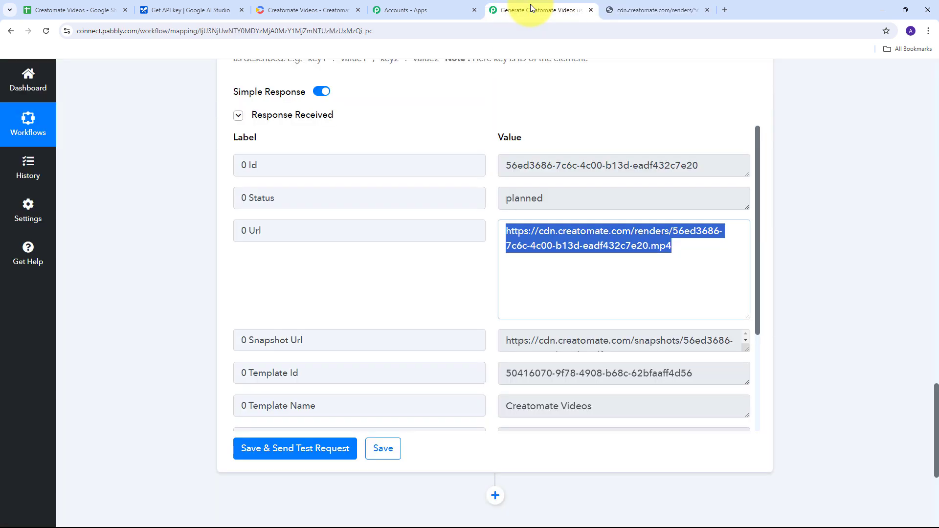
pyautogui.click(425, 266)
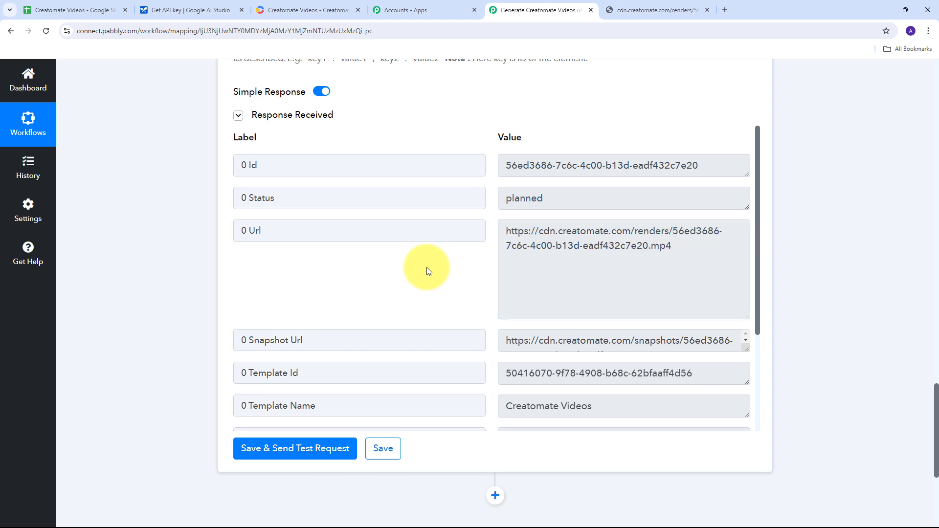
pyautogui.moveTo(691, 260); pyautogui.dragTo(489, 233)
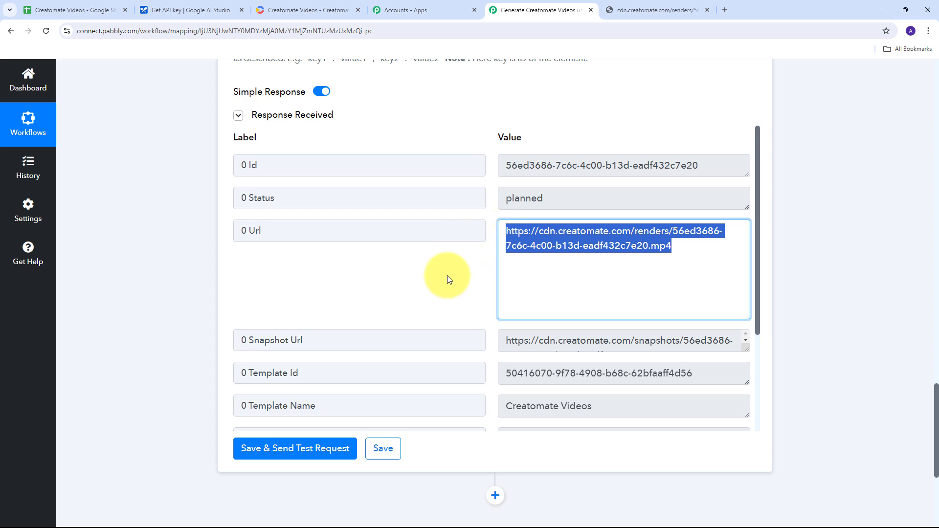
pyautogui.scroll(-5, 784, 209)
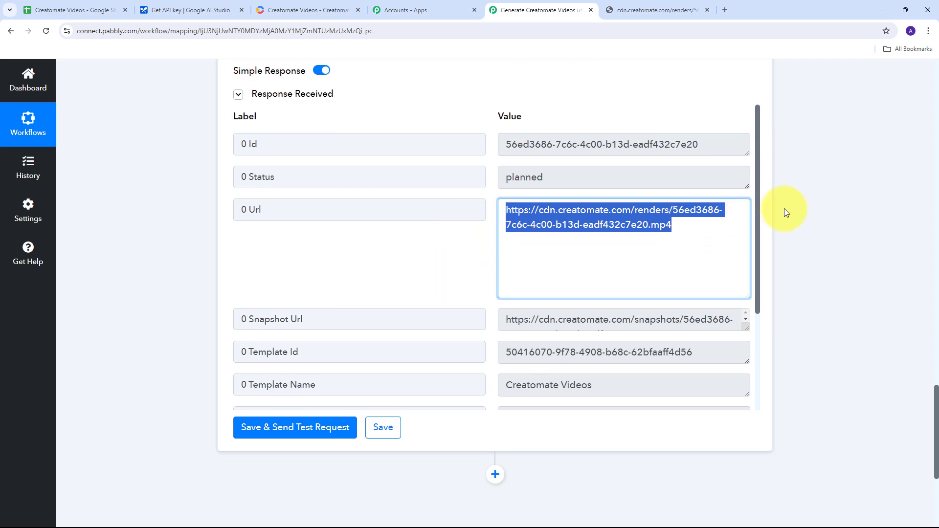
pyautogui.click(494, 260)
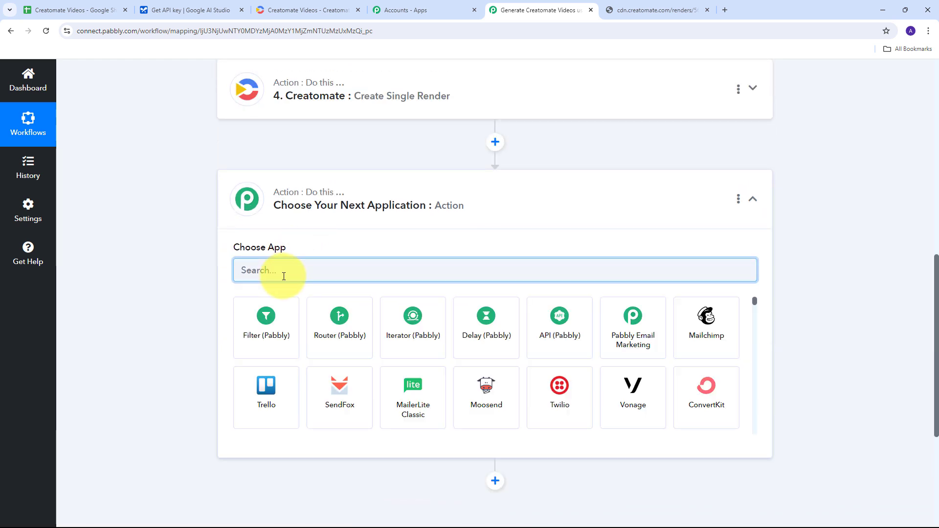
pyautogui.write('Goog')
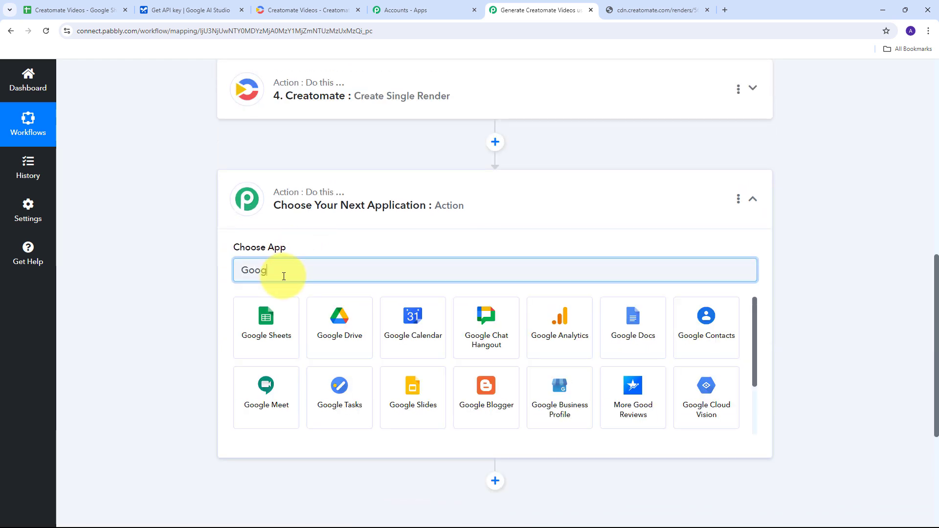
pyautogui.write('le Sheets')
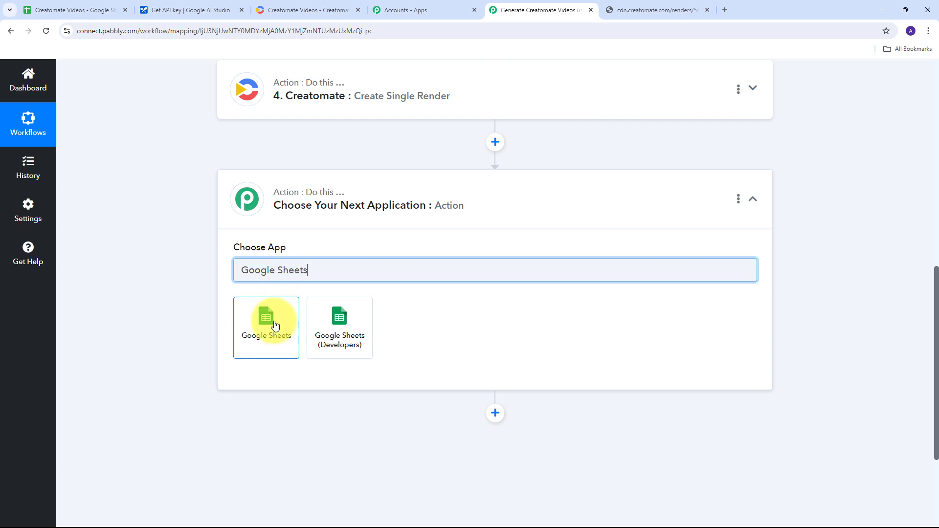
pyautogui.click(275, 325)
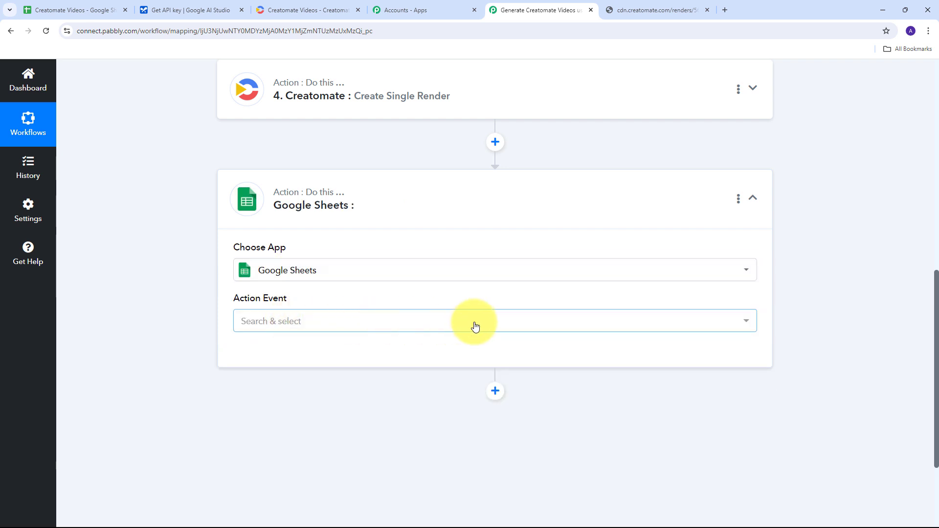
# Step: Set the new Google Sheets action's event to Update Row
pyautogui.click(532, 325)
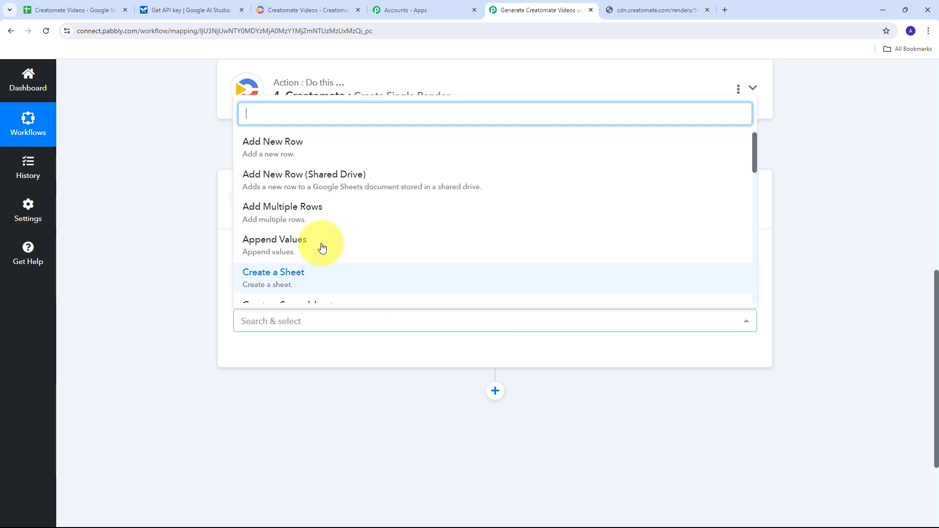
pyautogui.scroll(-5, 313, 205)
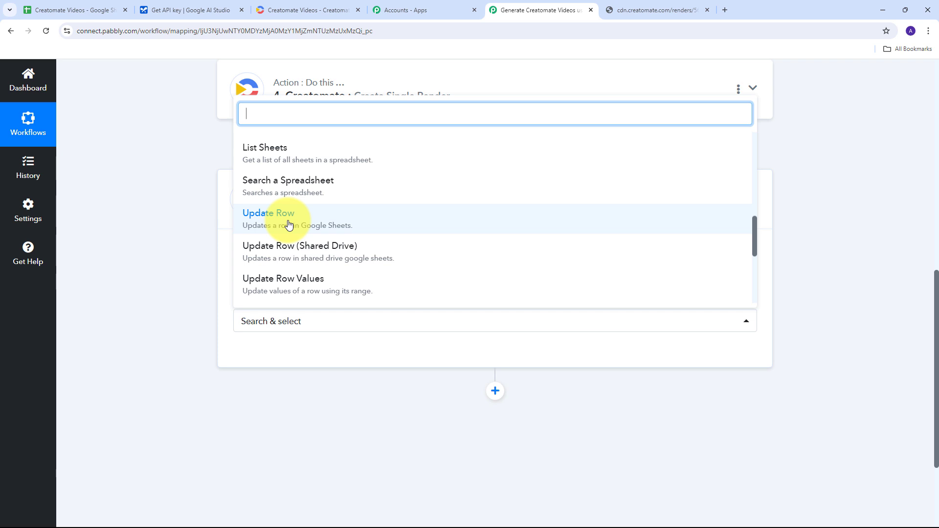
pyautogui.click(289, 224)
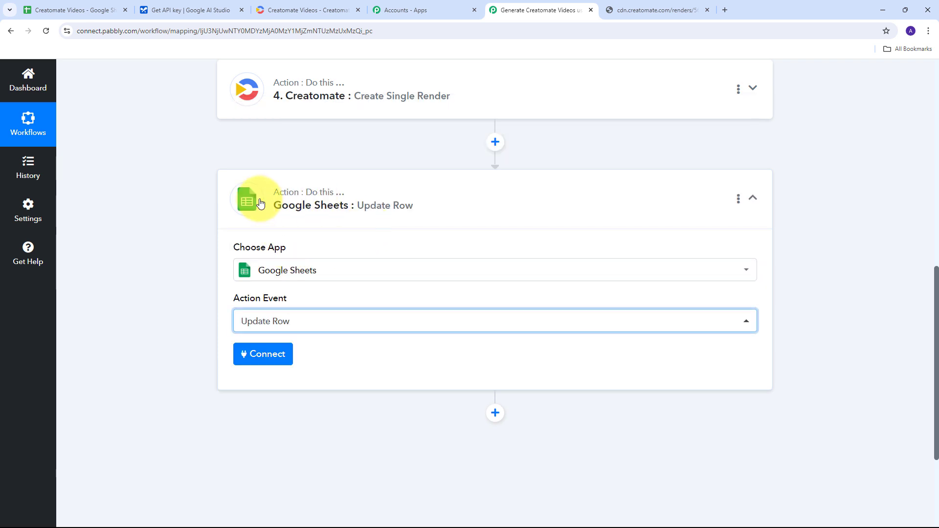
# Step: Connect the Update Row action through a new Google Sheets connection, signing in with Google and allowing Pabbly Connect access
pyautogui.click(265, 361)
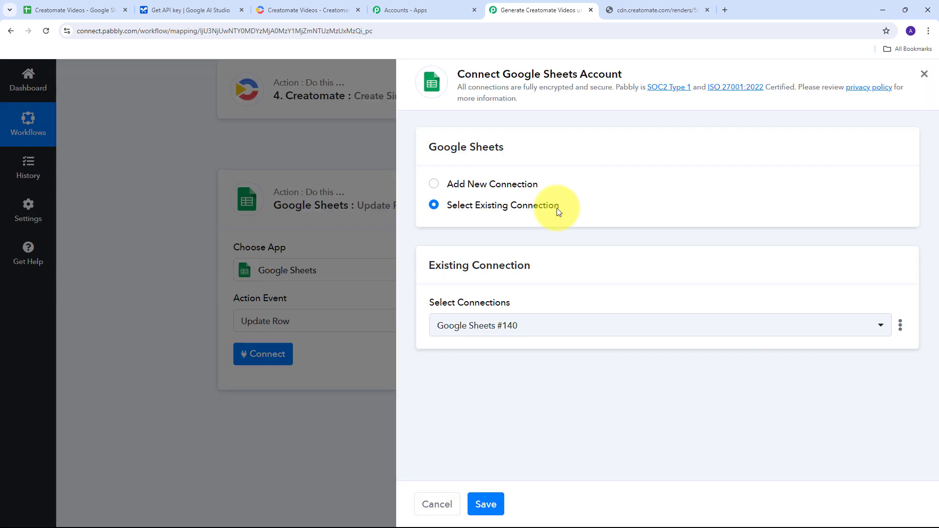
pyautogui.click(502, 188)
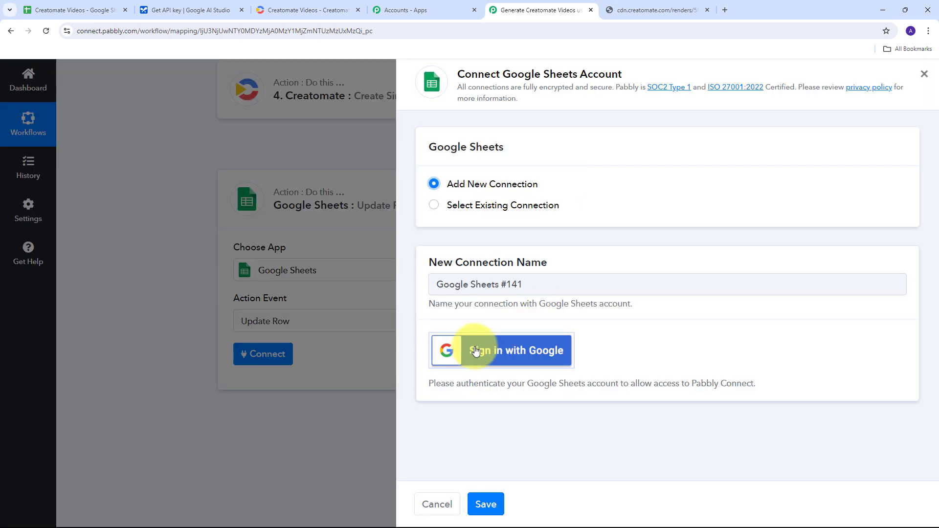
pyautogui.click(522, 351)
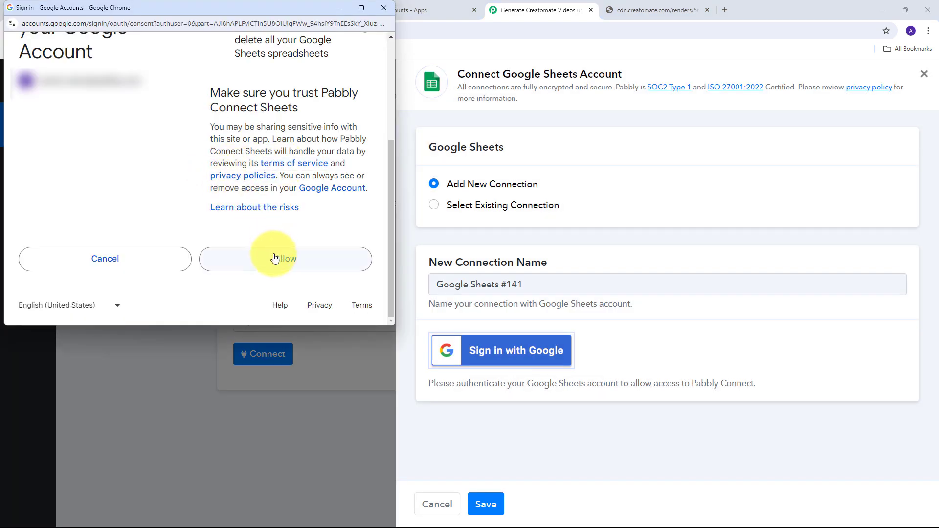
pyautogui.click(277, 259)
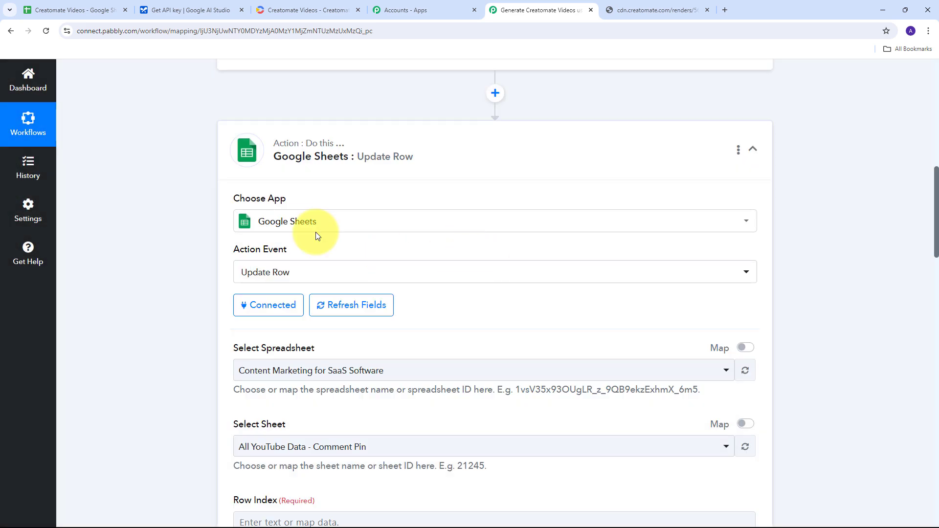
# Step: Choose the Creatomate Videos spreadsheet with Sheet1 as the sheet whose row the action updates
pyautogui.scroll(-1, 531, 227)
pyautogui.scroll(-8, 531, 228)
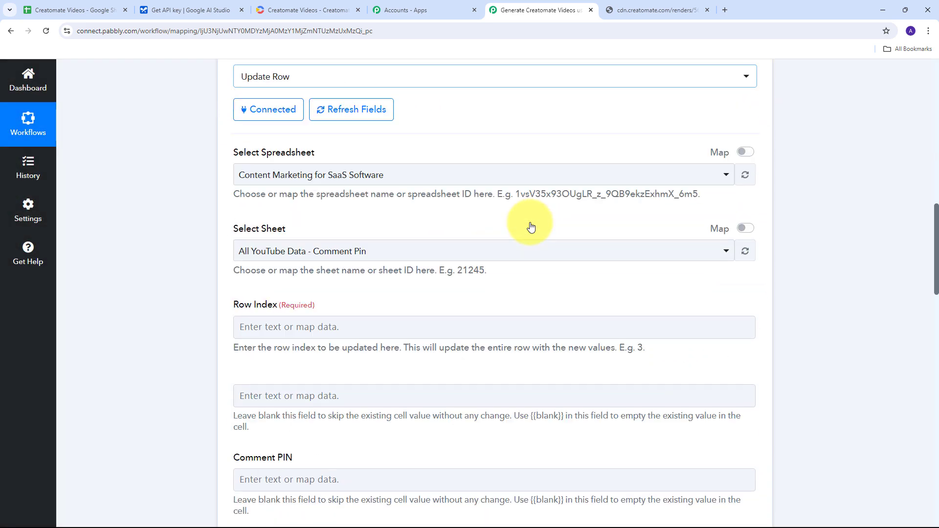
pyautogui.scroll(7, 325, 240)
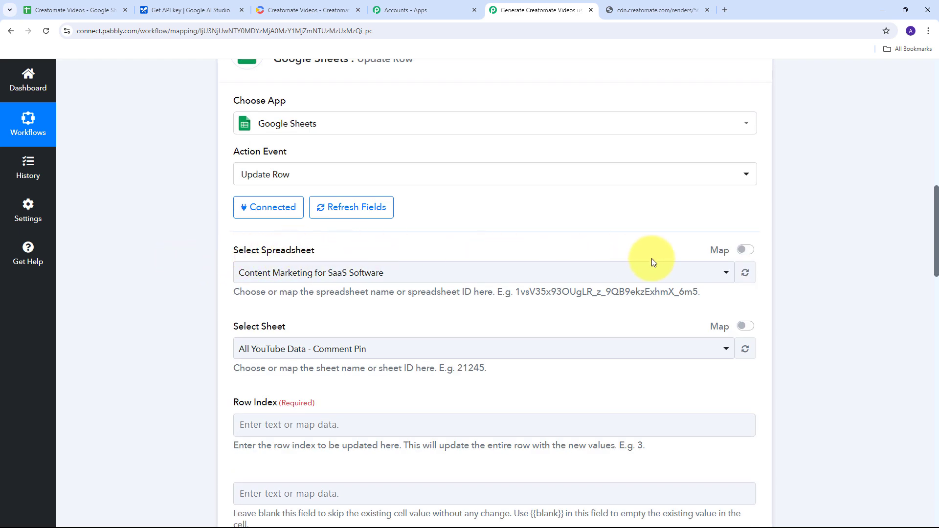
pyautogui.click(585, 268)
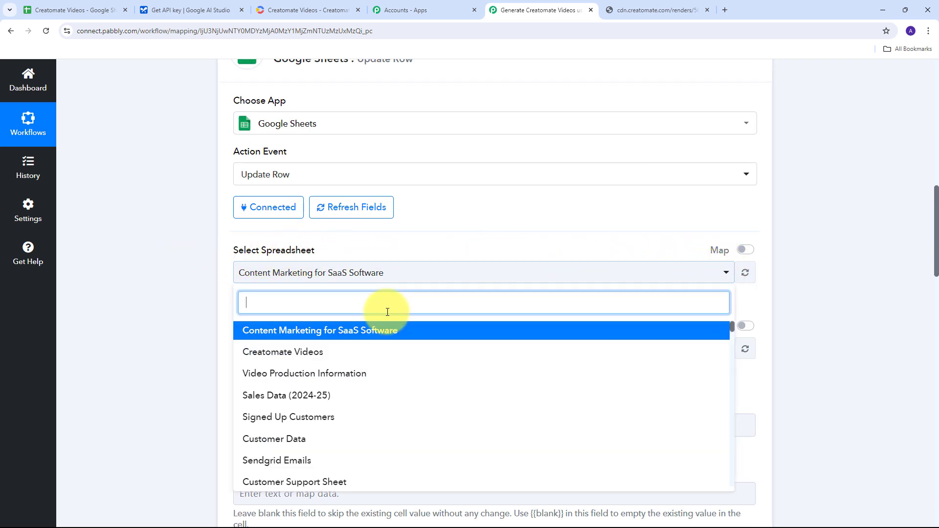
pyautogui.scroll(-2, 384, 343)
pyautogui.scroll(2, 381, 389)
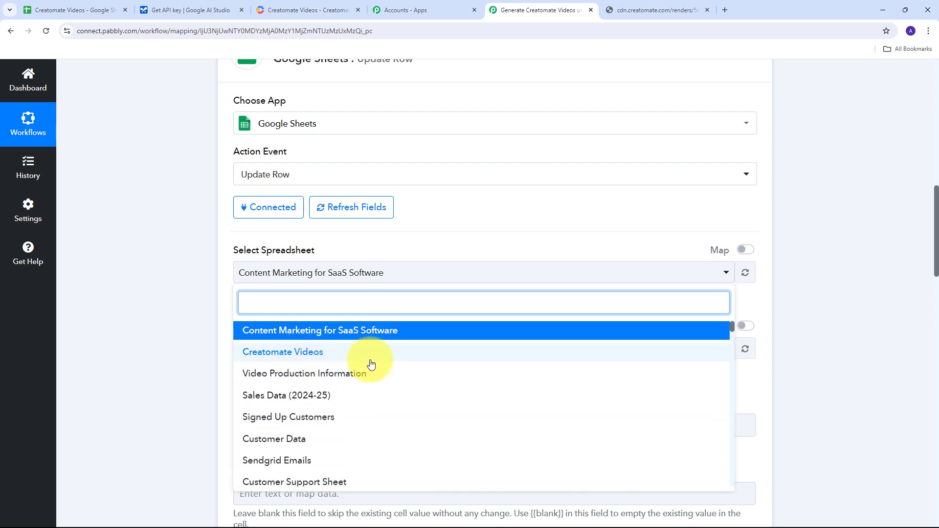
pyautogui.click(313, 360)
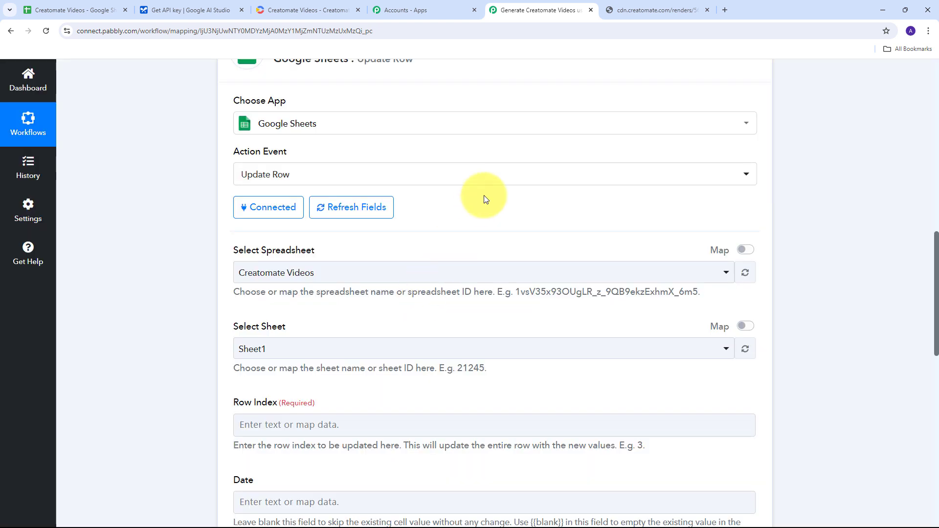
# Step: Map the Row Index to RowIndex from the Google Sheets New or Updated Spreadsheet Row trigger
pyautogui.scroll(-4, 484, 198)
pyautogui.scroll(-3, 485, 200)
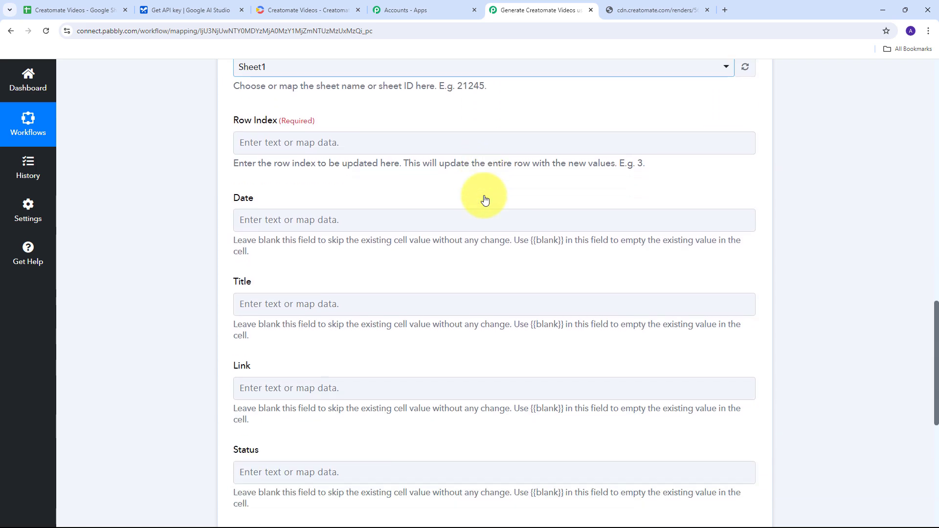
pyautogui.scroll(4, 483, 196)
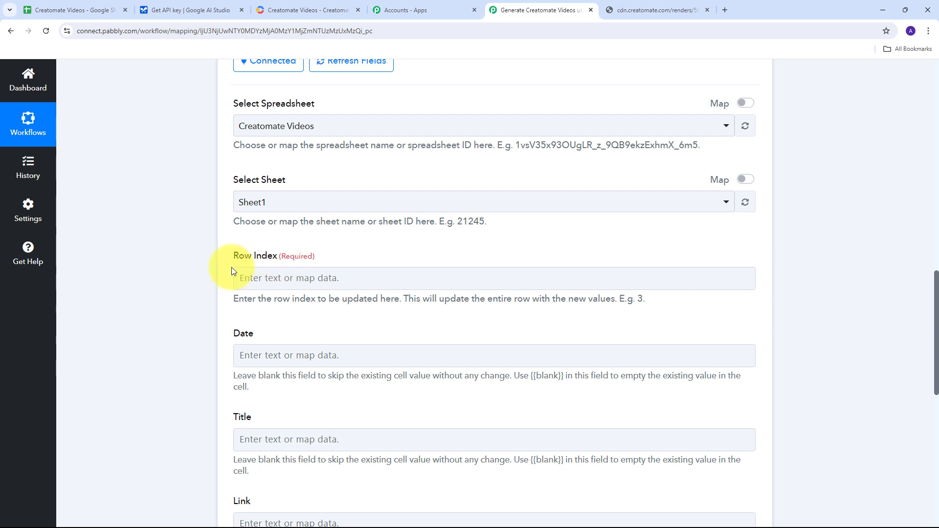
pyautogui.click(264, 276)
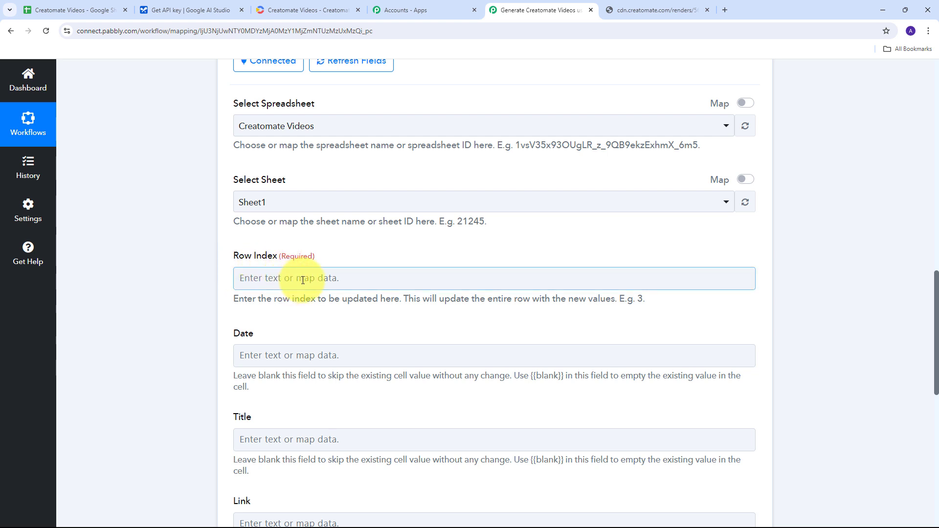
pyautogui.click(303, 279)
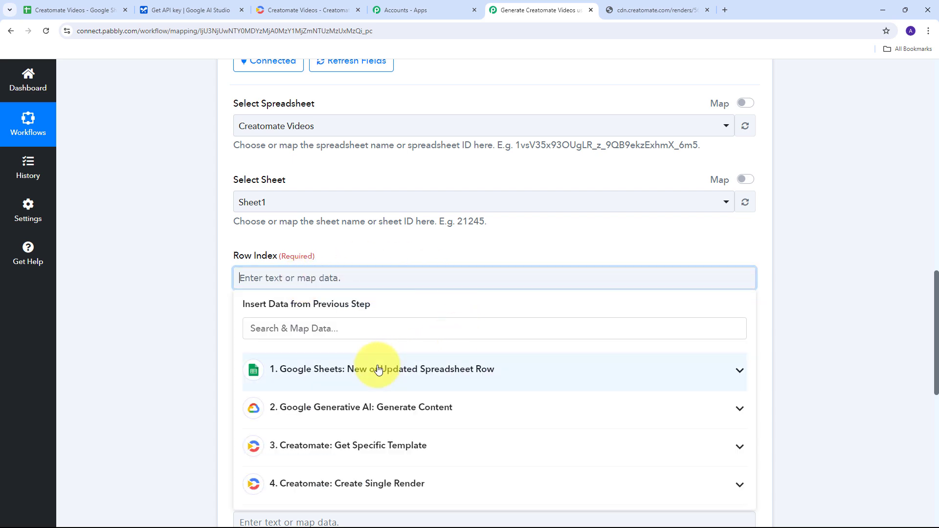
pyautogui.click(342, 369)
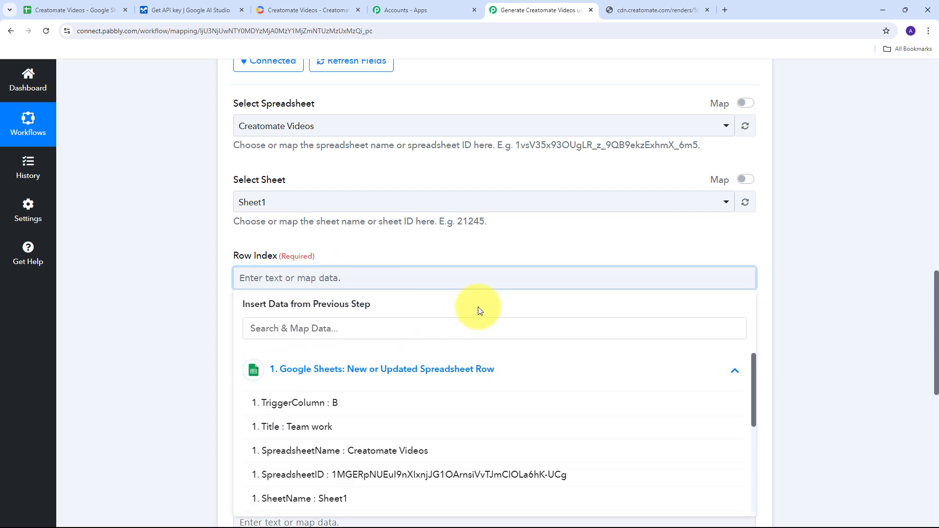
pyautogui.scroll(-5, 419, 336)
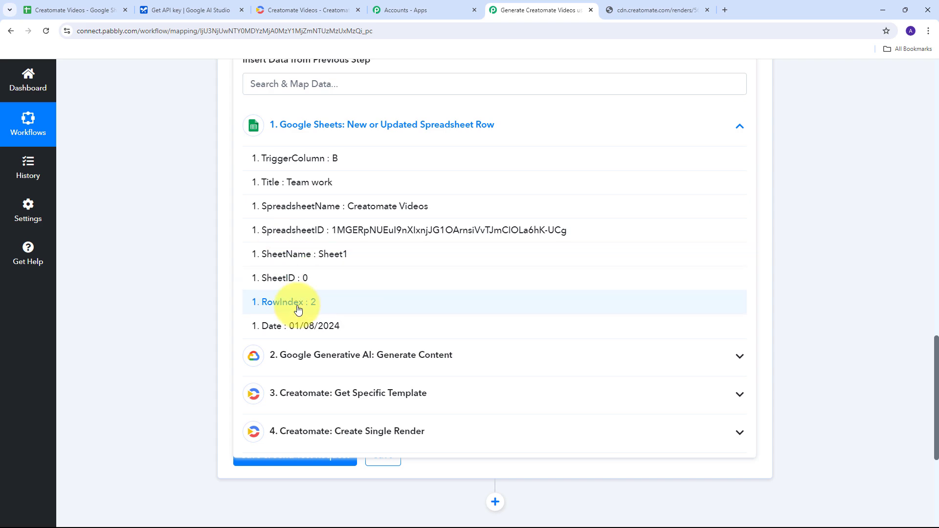
pyautogui.click(314, 305)
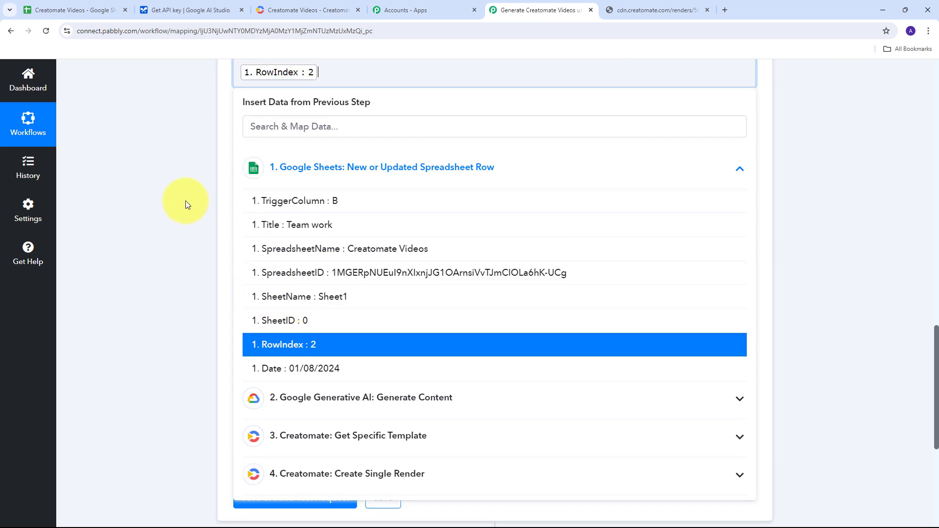
pyautogui.scroll(2, 311, 239)
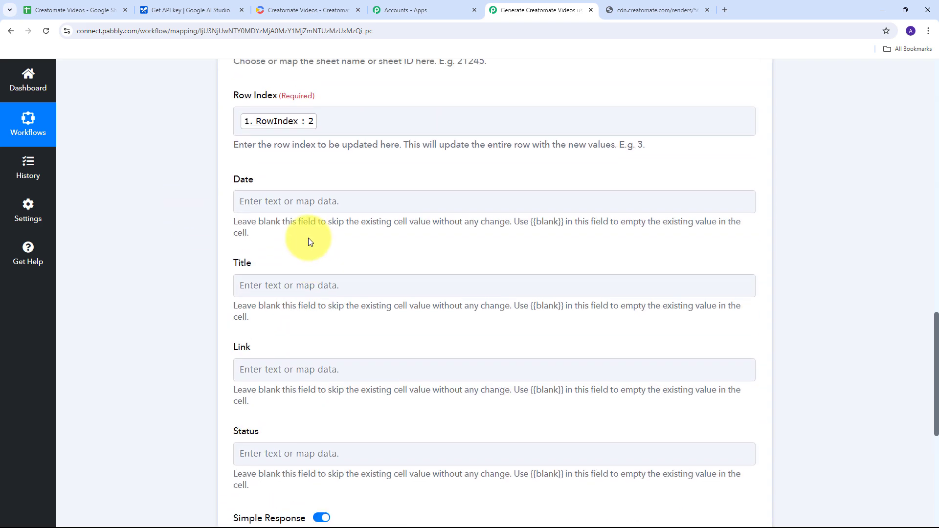
# Step: Map the Link column to the 0 Url value from the Creatomate Create Single Render step
pyautogui.scroll(-2, 308, 238)
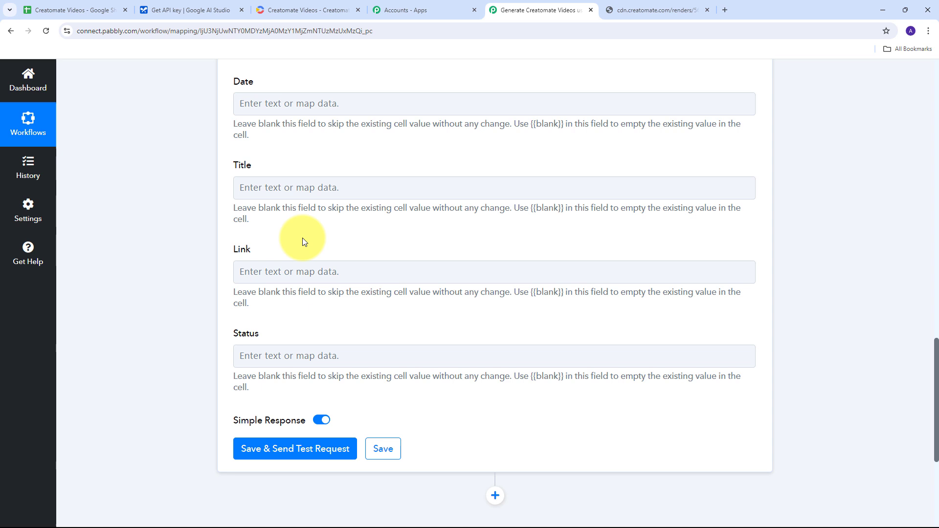
pyautogui.click(238, 269)
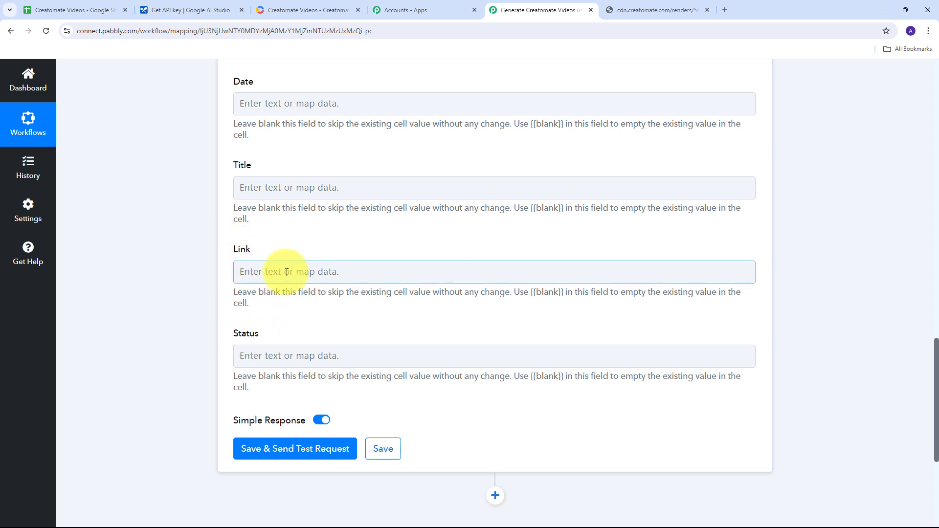
pyautogui.click(271, 274)
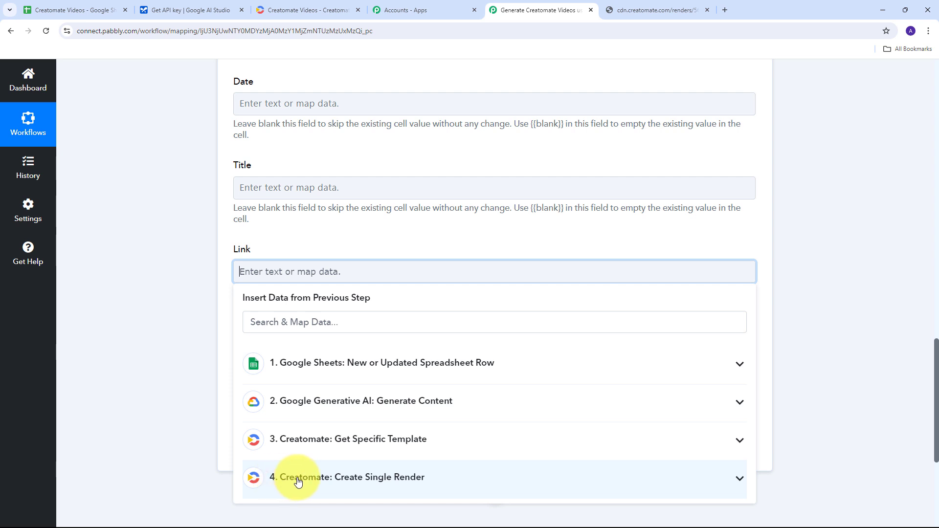
pyautogui.click(416, 478)
pyautogui.scroll(-3, 417, 433)
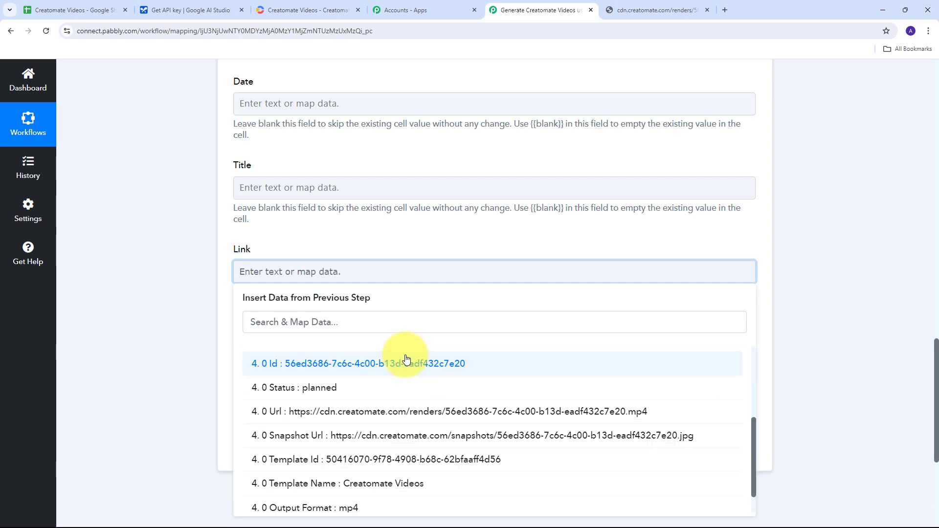
pyautogui.click(353, 415)
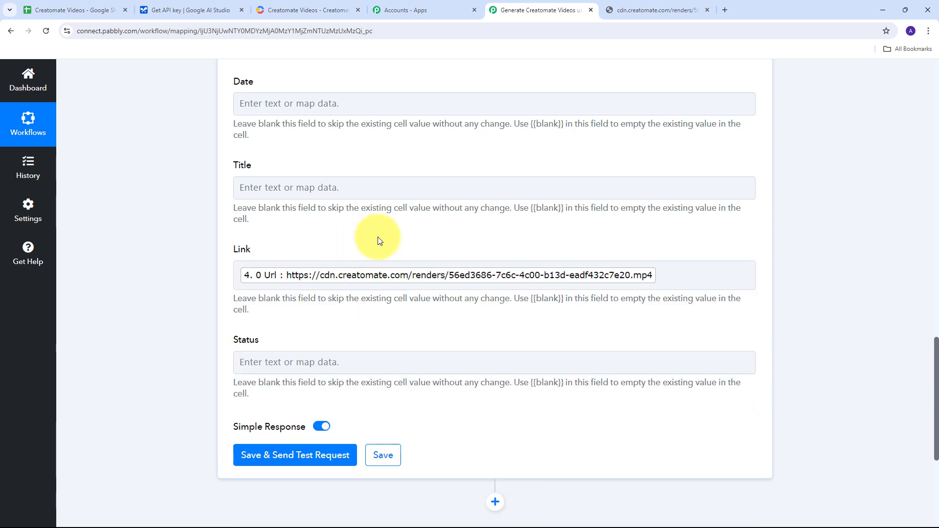
# Step: Enter Created as the row's Status value
pyautogui.click(268, 364)
pyautogui.write('C')
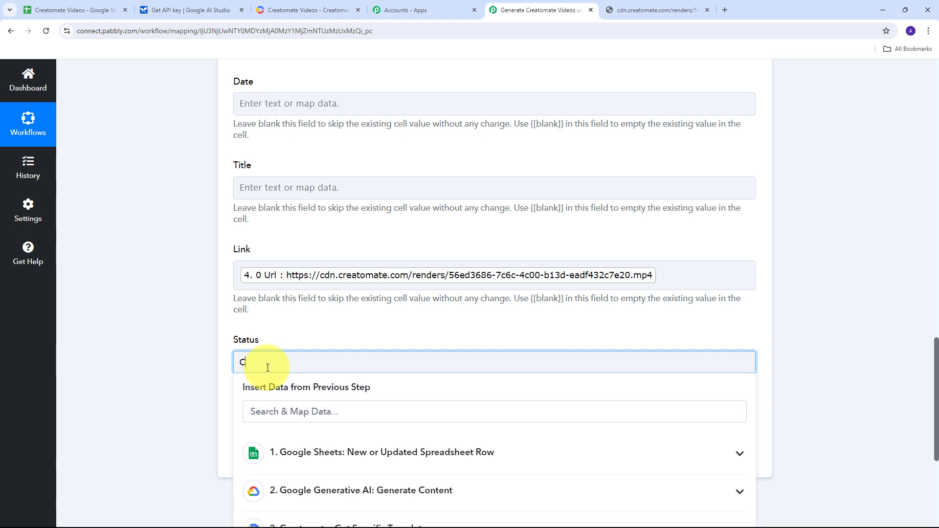
pyautogui.write('reated')
pyautogui.click(281, 325)
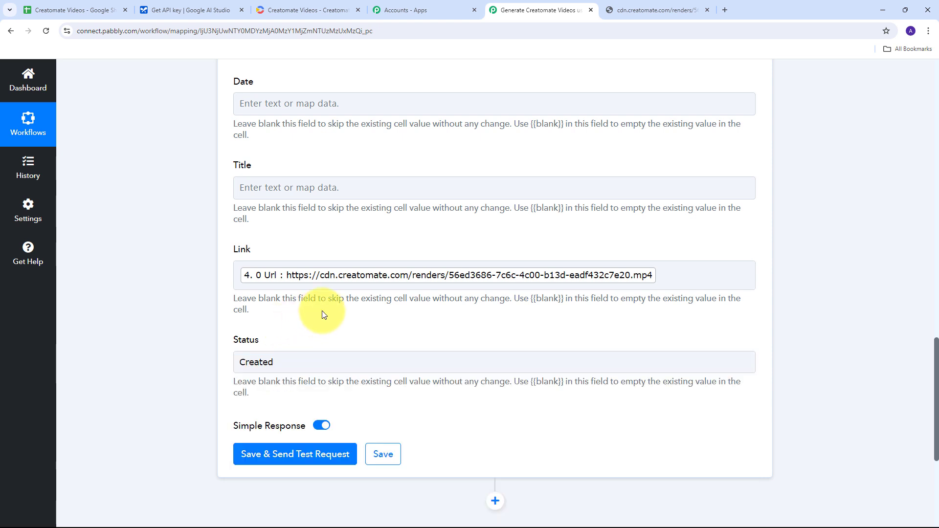
# Step: Save the Update Row action, send its test request and review the received response
pyautogui.scroll(-2, 313, 313)
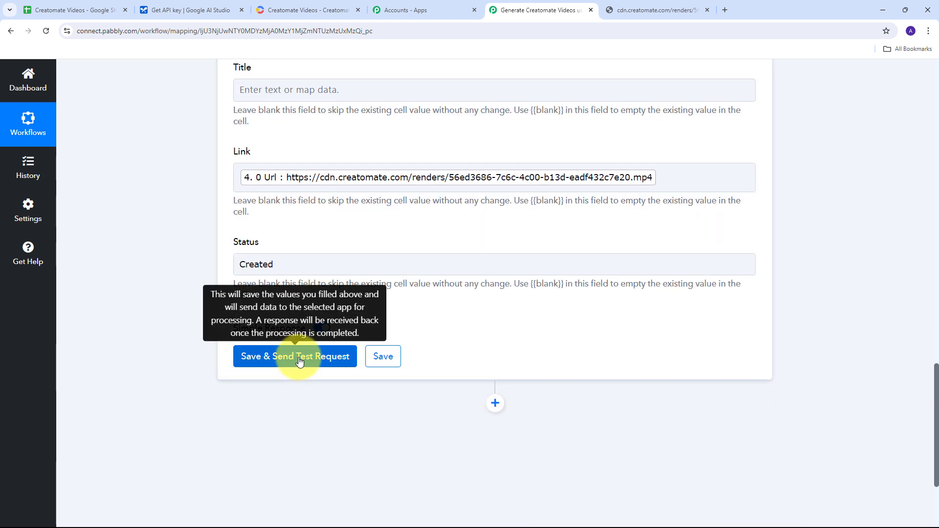
pyautogui.click(299, 361)
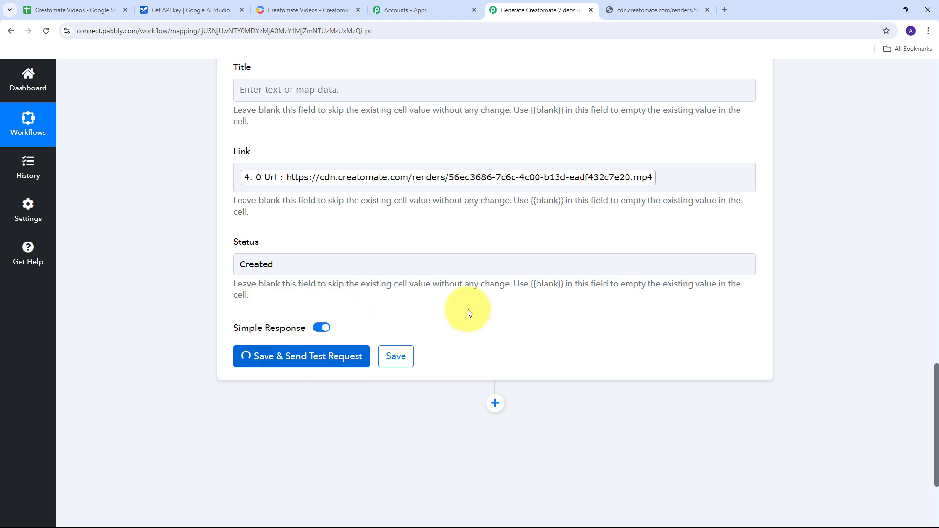
pyautogui.scroll(-2, 709, 305)
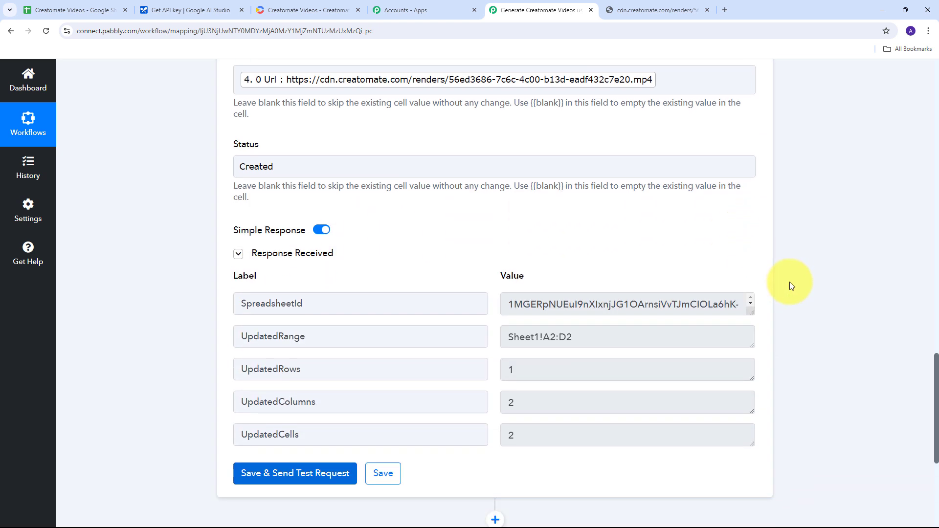
pyautogui.scroll(-1, 804, 293)
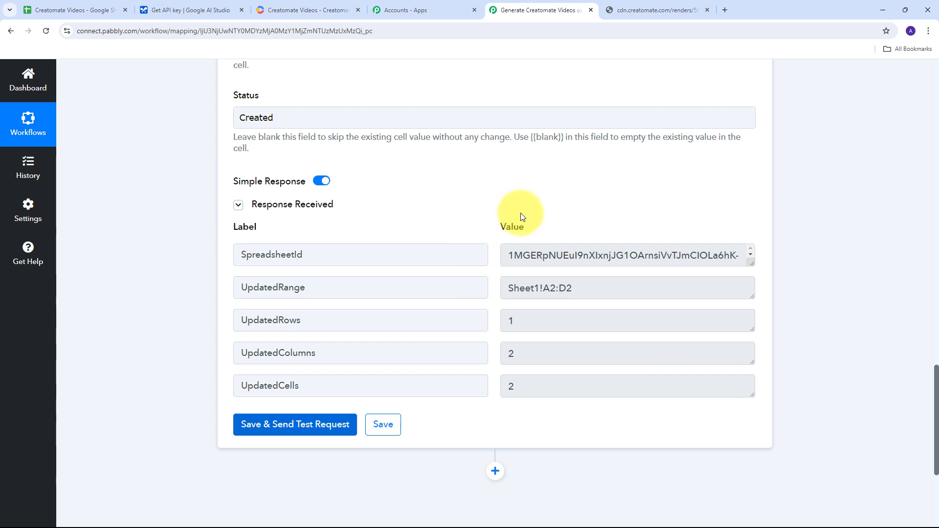
# Step: Switch to the Creatomate Videos spreadsheet and check the Link and Status columns for the Team work row
pyautogui.click(84, 12)
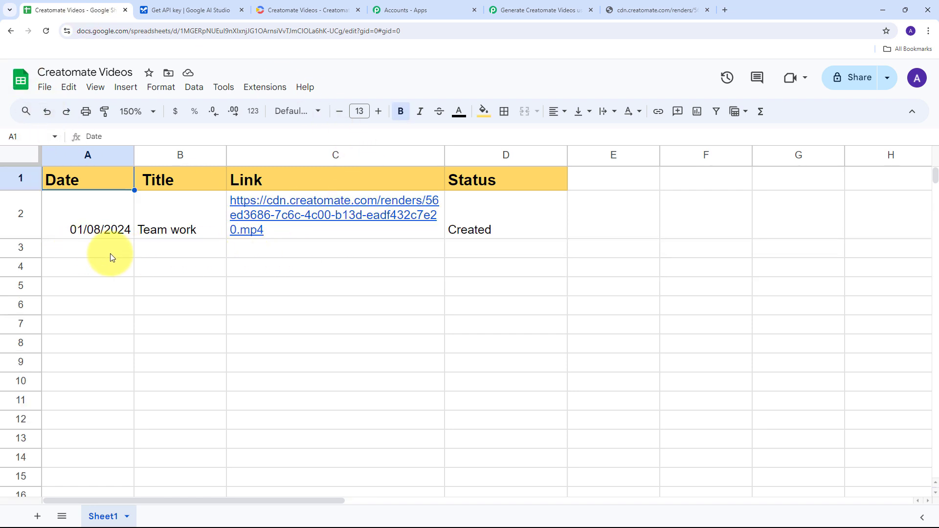
pyautogui.click(306, 153)
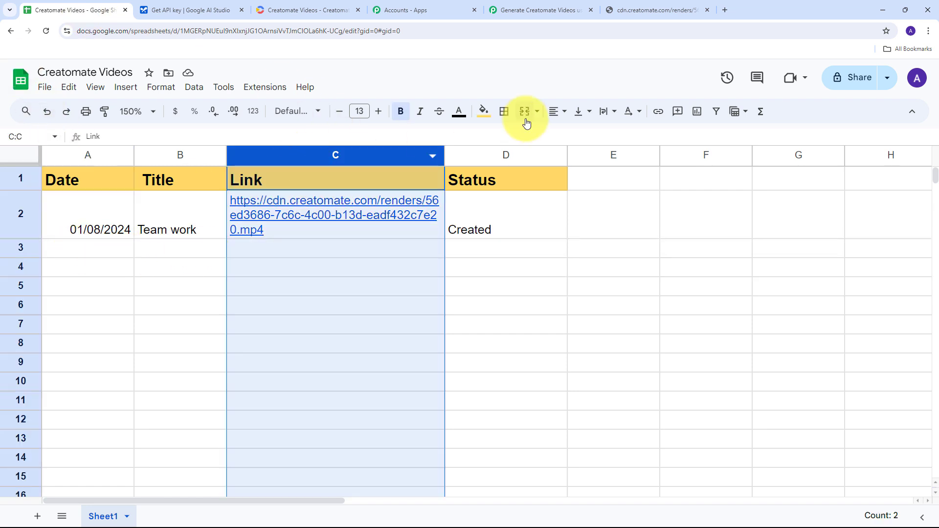
pyautogui.click(514, 157)
pyautogui.click(337, 286)
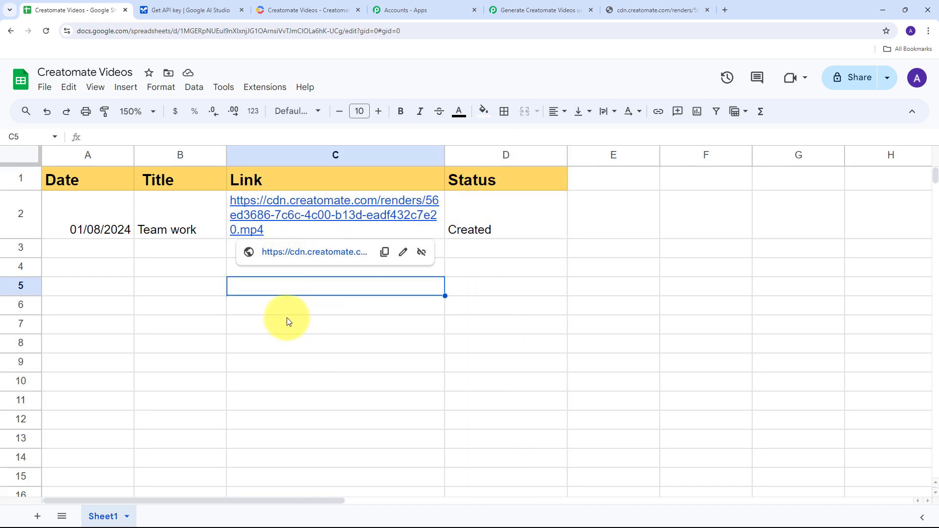
pyautogui.click(278, 272)
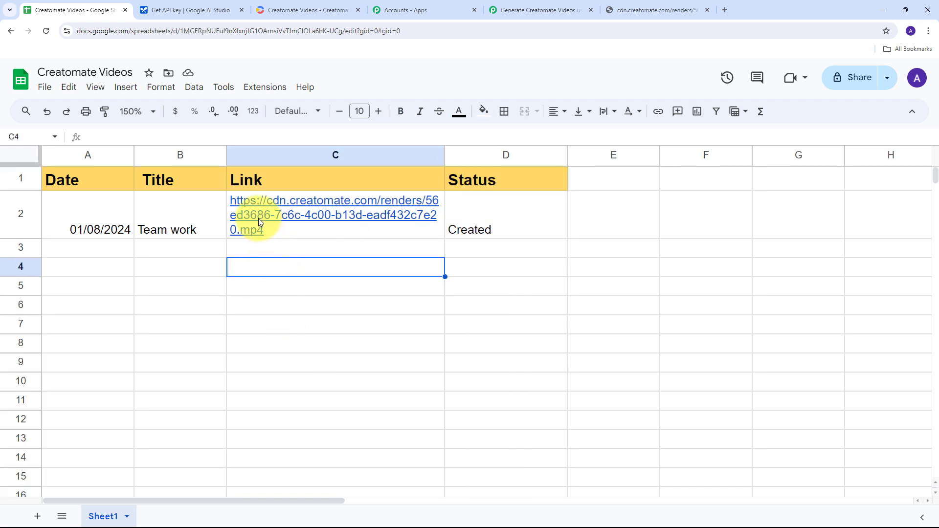
# Step: Open the Team work row's video link and play the rendered video to check its phrase
pyautogui.moveTo(272, 215)
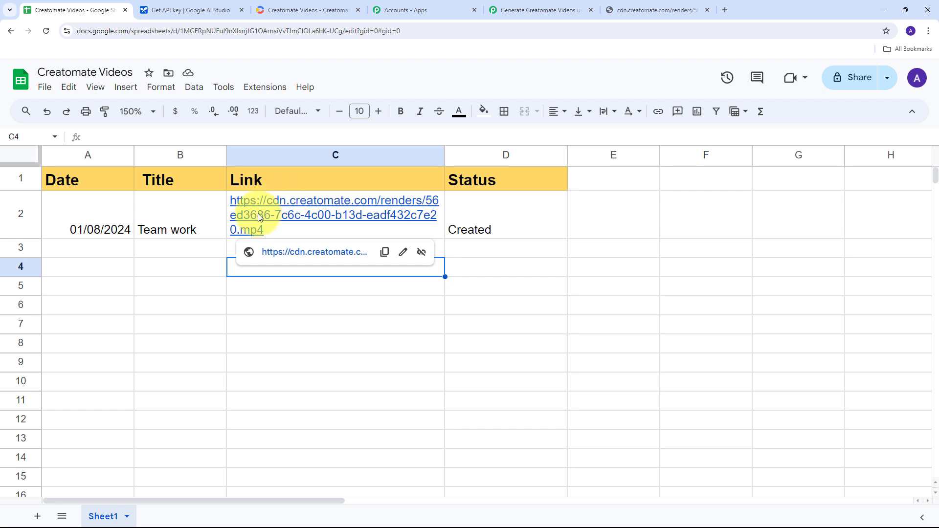
pyautogui.click(260, 216)
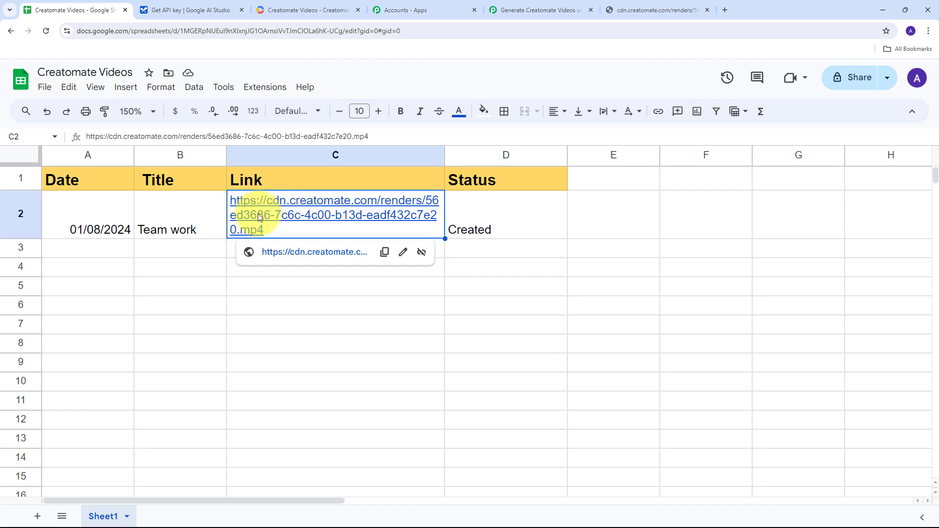
pyautogui.click(262, 250)
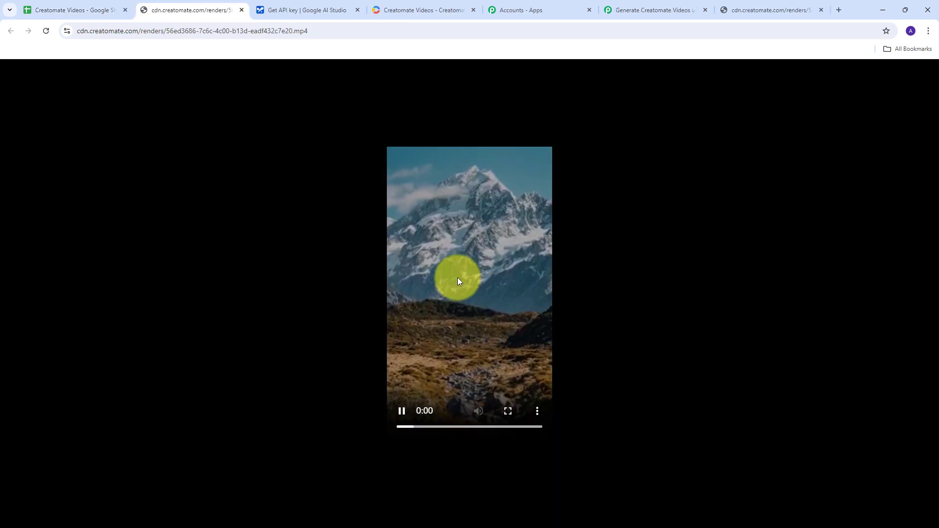
pyautogui.click(461, 235)
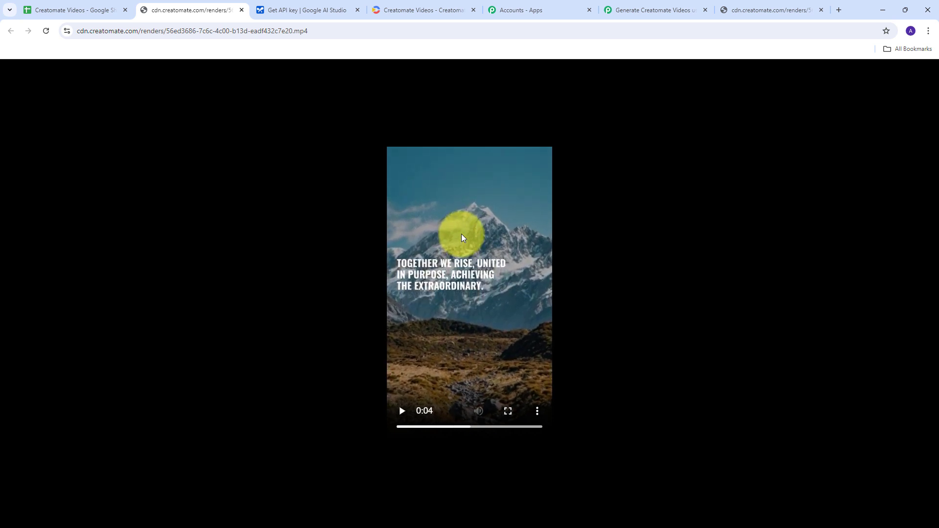
# Step: Return to the Creatomate Videos spreadsheet and add a row dated 05/08/2024 with the title Hardwork
pyautogui.click(87, 10)
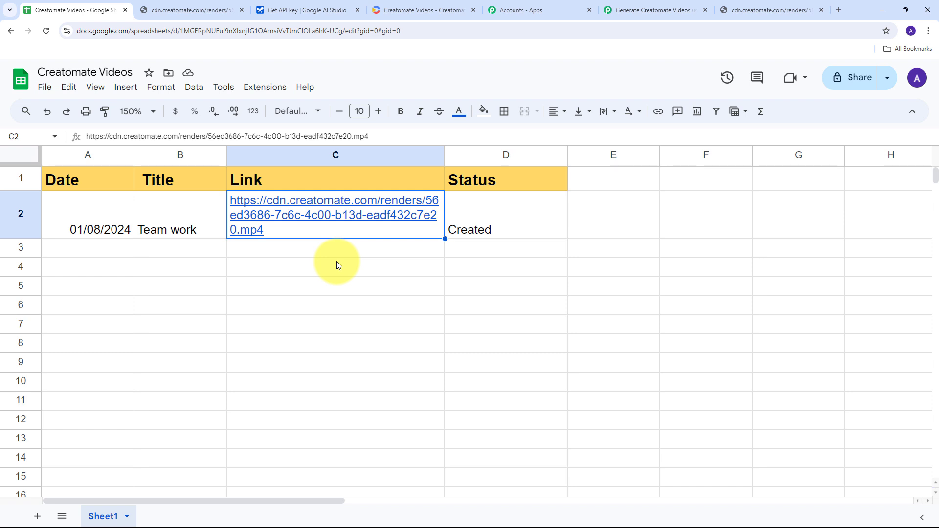
pyautogui.click(75, 250)
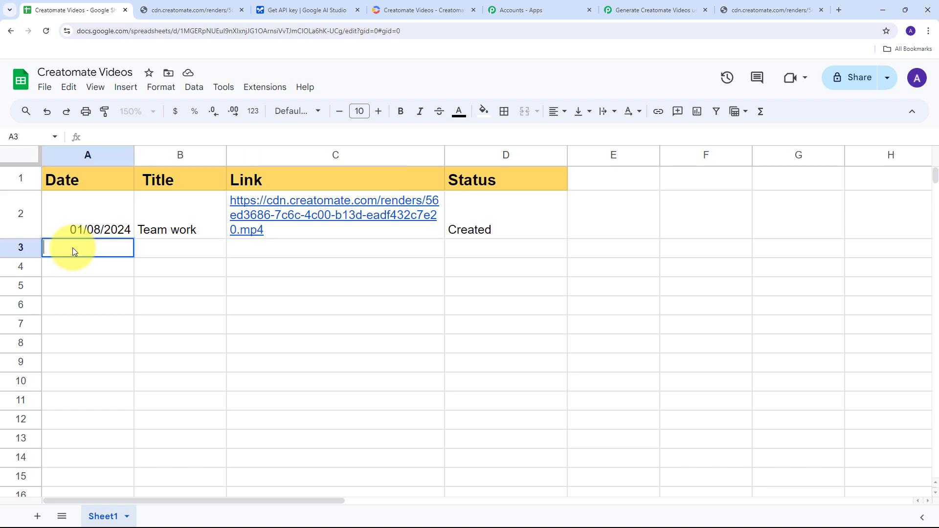
pyautogui.write('05/08/2024')
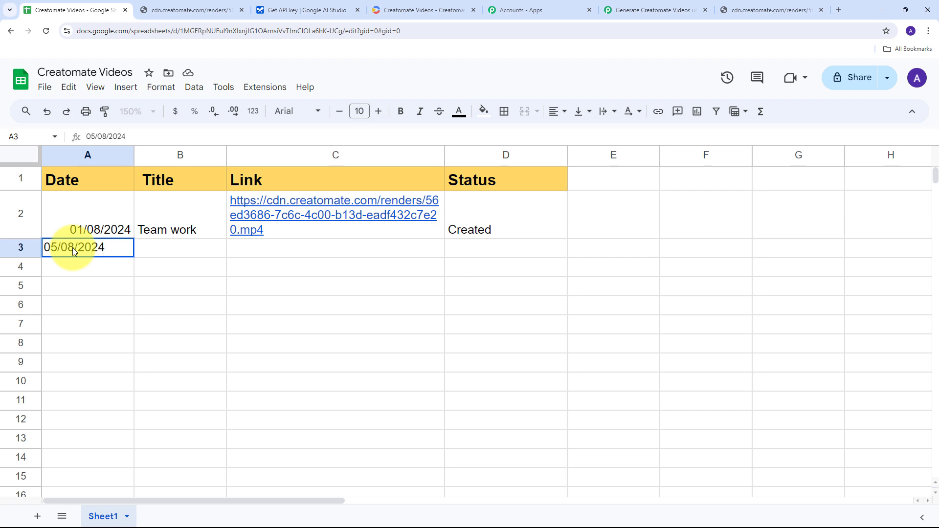
pyautogui.press('Tab')
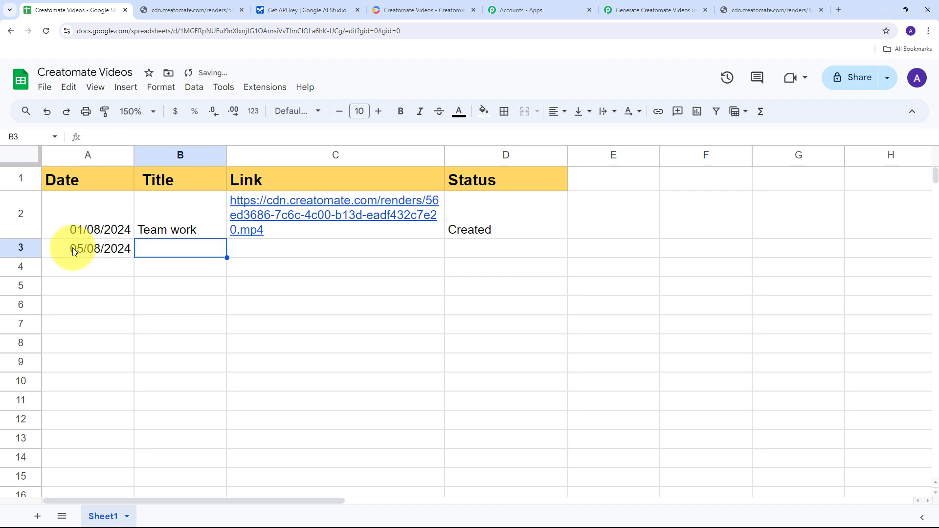
pyautogui.press('BackSpace')
pyautogui.write('Hardwork')
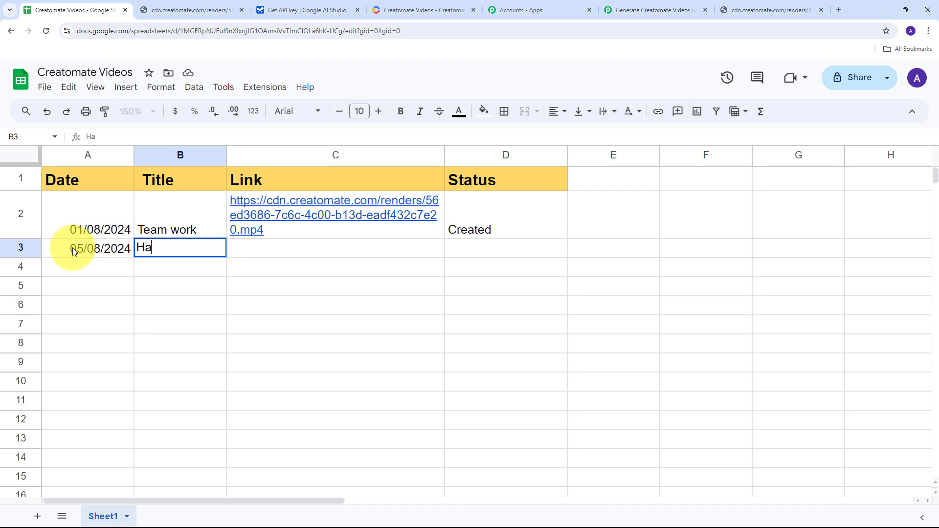
pyautogui.press('Return')
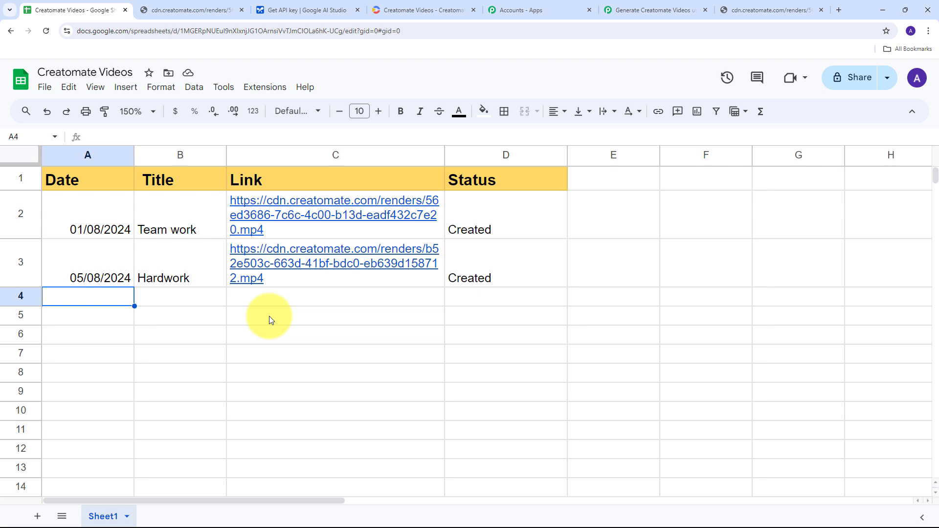
# Step: Open the Hardwork row's video link and play the rendered video to check its phrase
pyautogui.moveTo(253, 263)
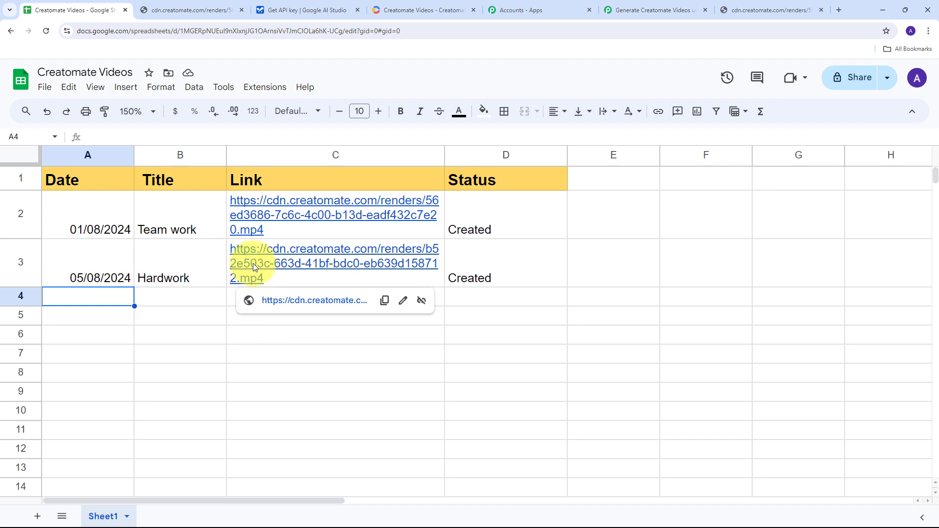
pyautogui.click(295, 301)
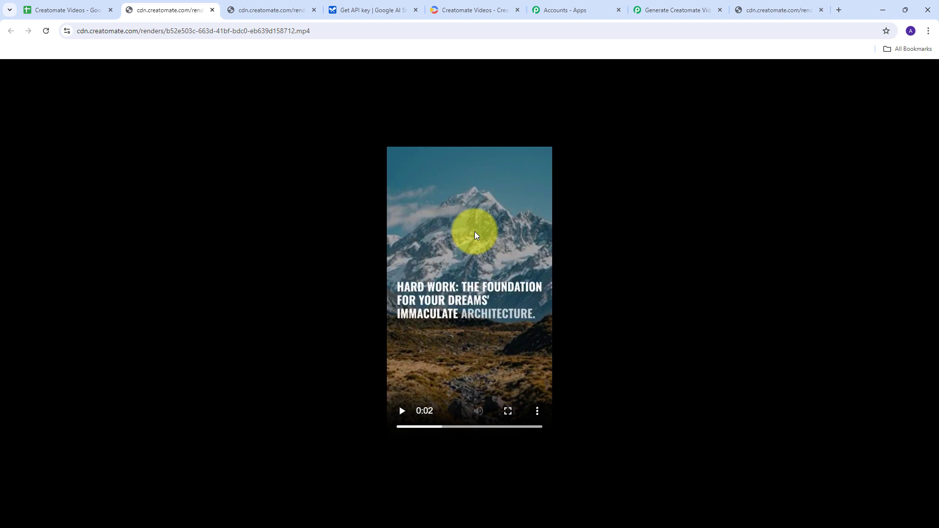
pyautogui.click(474, 231)
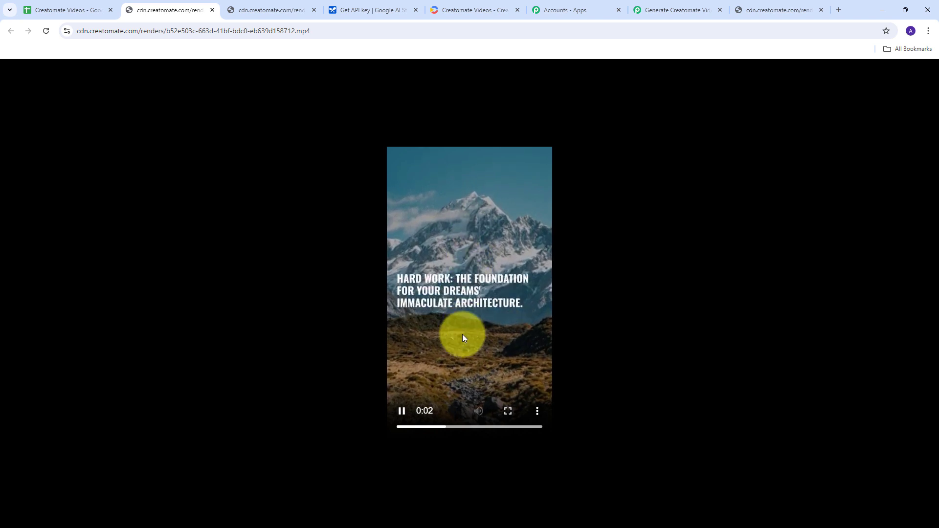
pyautogui.click(440, 296)
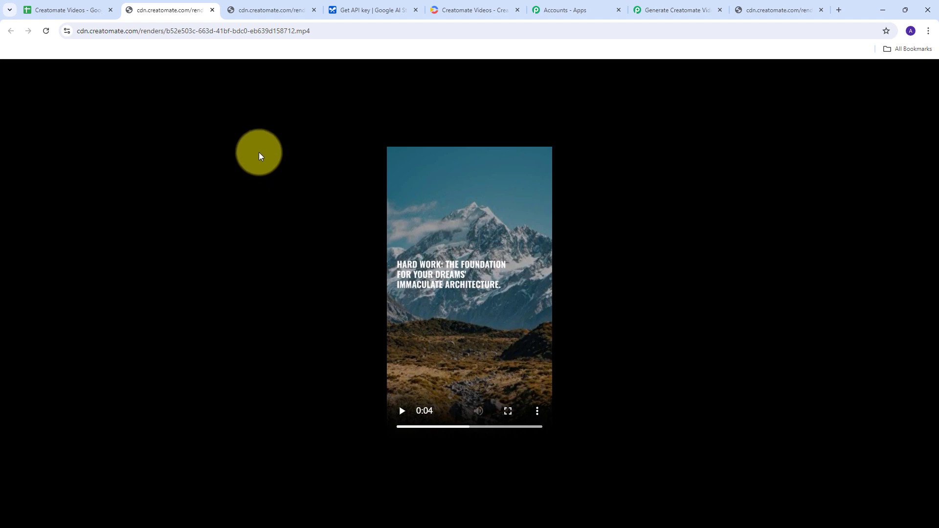
# Step: Switch to the Pabbly Connect workflow and review its steps from the Google Sheets trigger to the Update Row action
pyautogui.click(664, 14)
pyautogui.scroll(2, 204, 290)
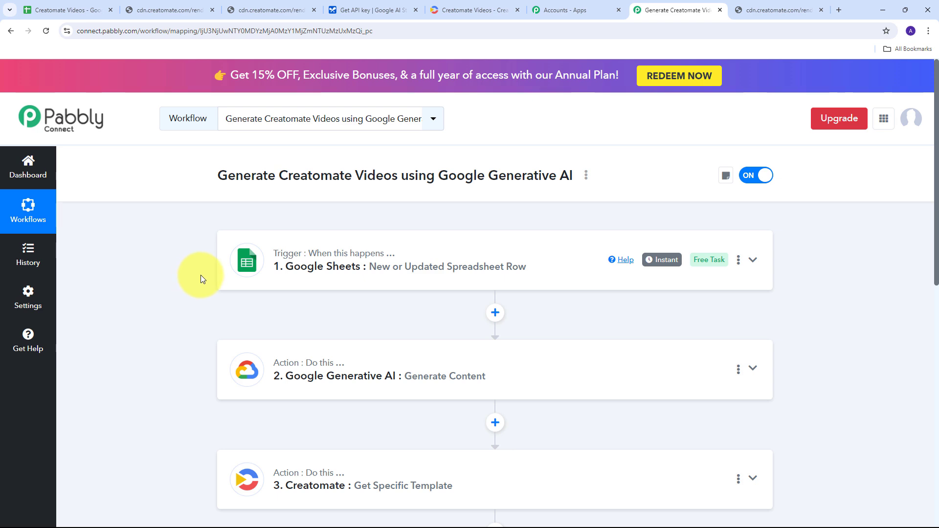
pyautogui.scroll(-6, 201, 277)
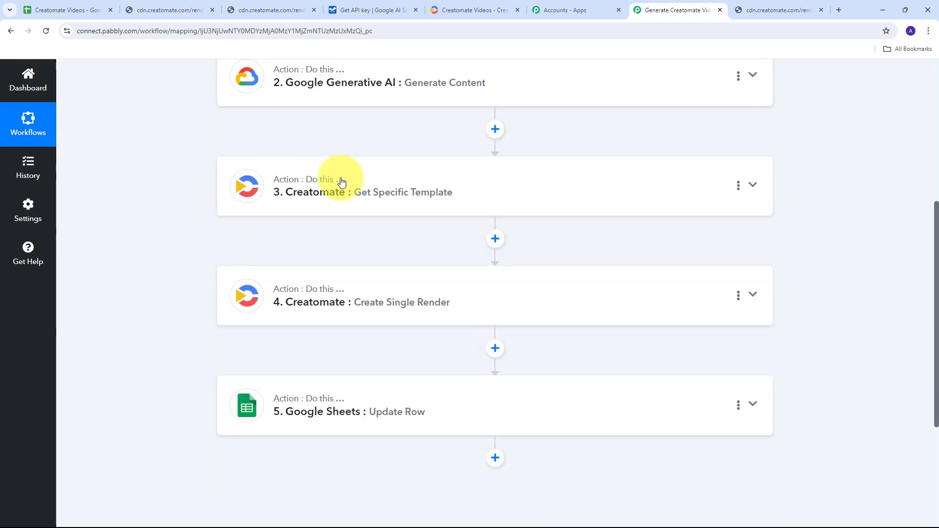
pyautogui.scroll(6, 341, 182)
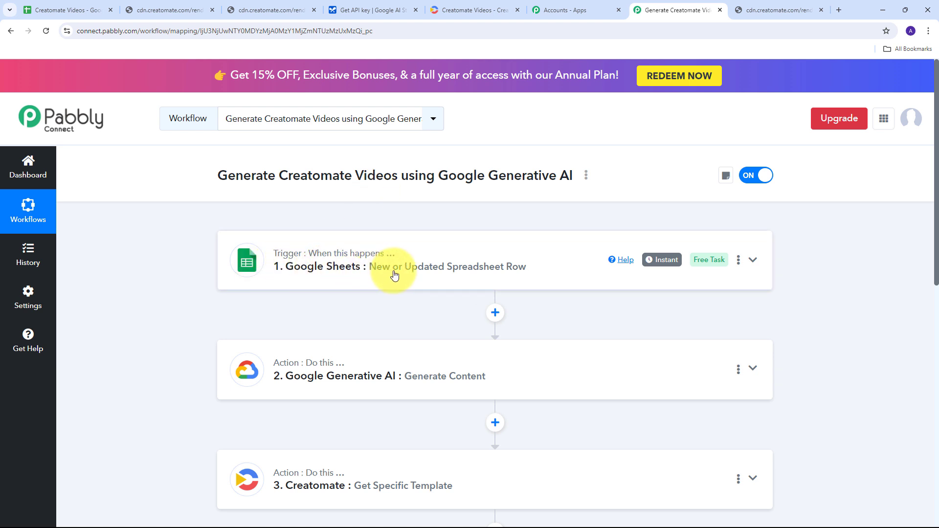
pyautogui.scroll(-1, 400, 210)
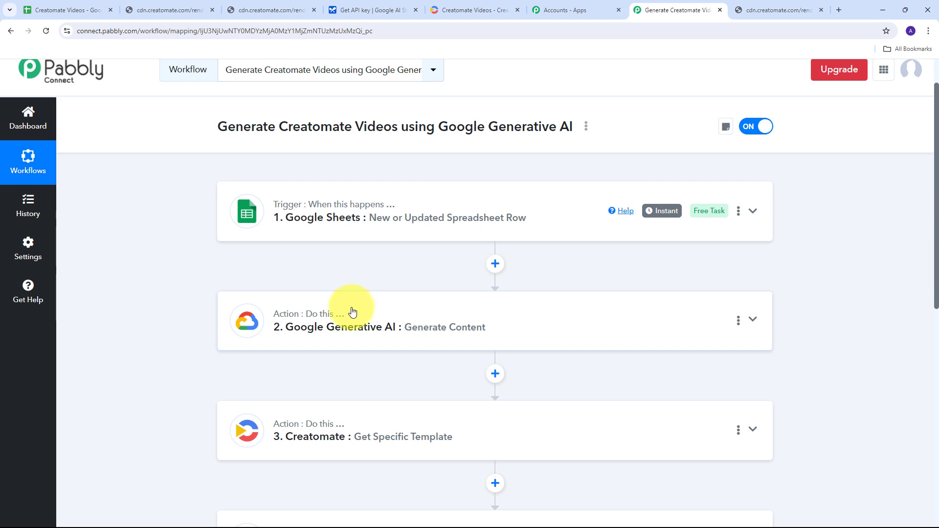
pyautogui.scroll(-3, 274, 274)
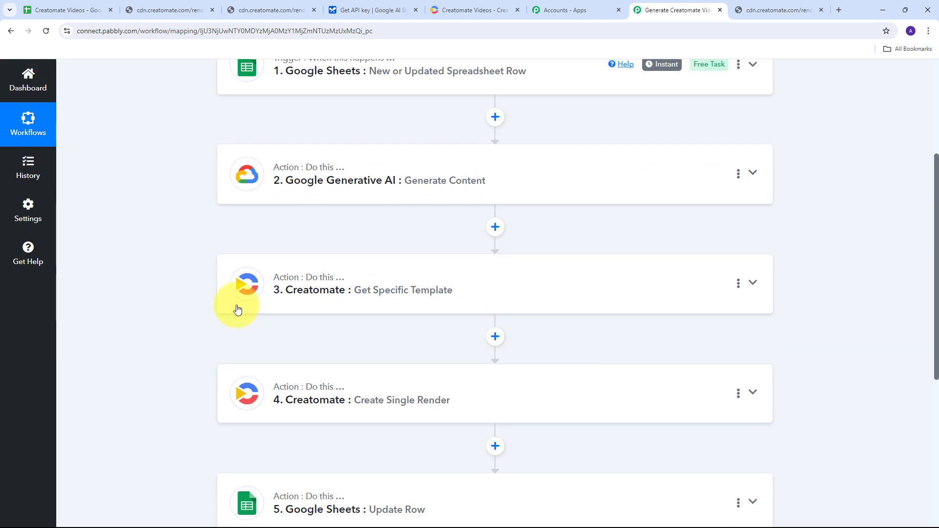
pyautogui.scroll(-1, 285, 259)
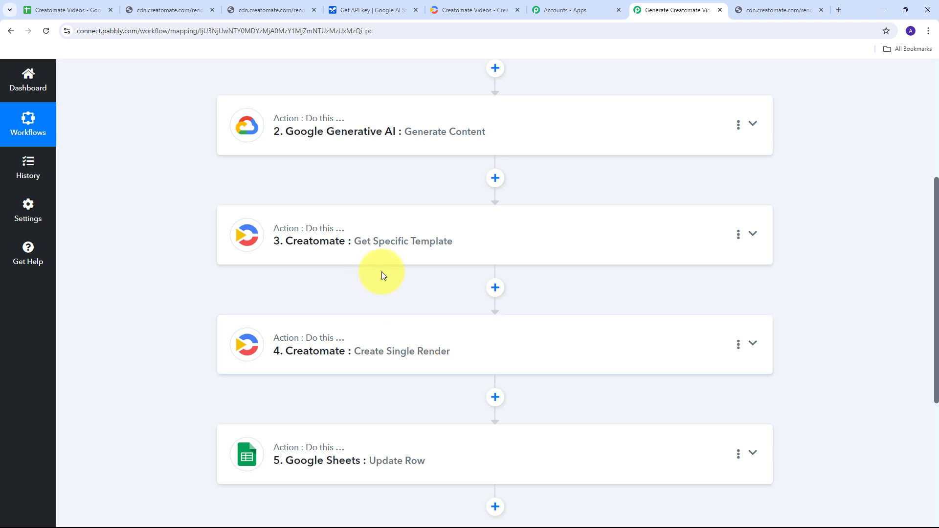
pyautogui.scroll(-1, 381, 272)
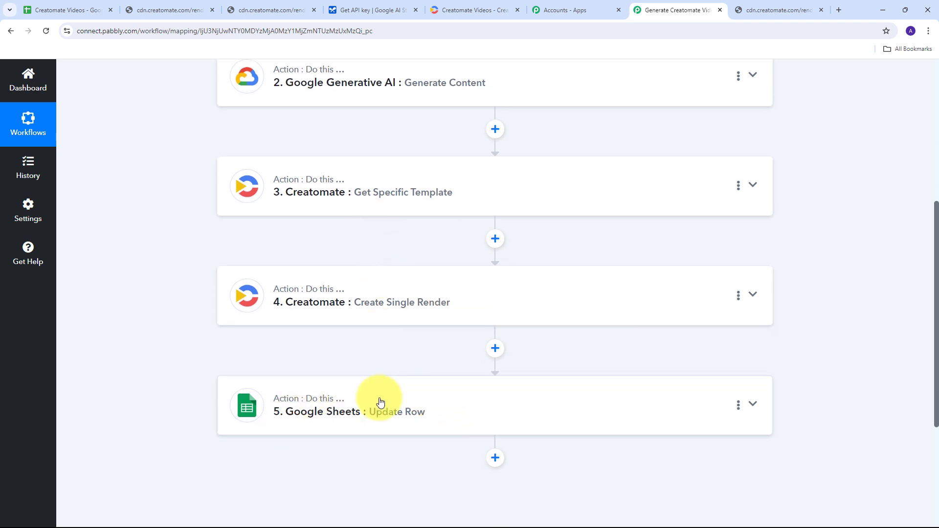
pyautogui.scroll(4, 272, 364)
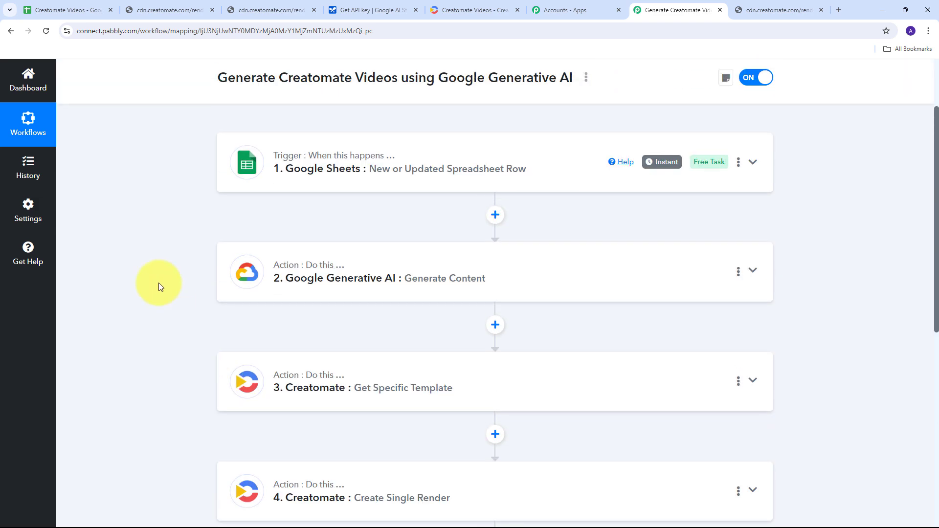